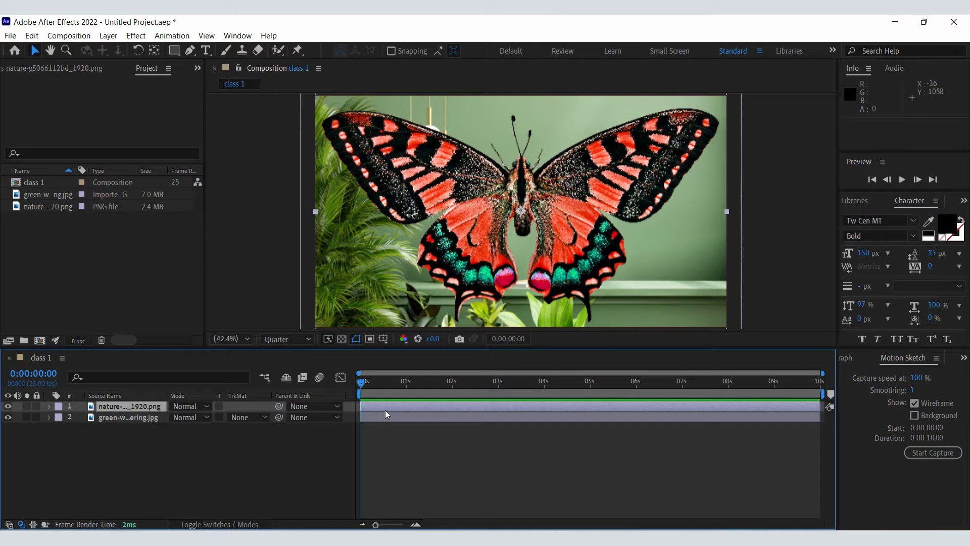
# Show the butterfly layer's Position, Rotation, Opacity and Scale properties one at a time.
pyautogui.moveTo(357, 380)
pyautogui.mouseDown()
pyautogui.moveTo(399, 384)
pyautogui.moveTo(357, 392)
pyautogui.mouseUp()
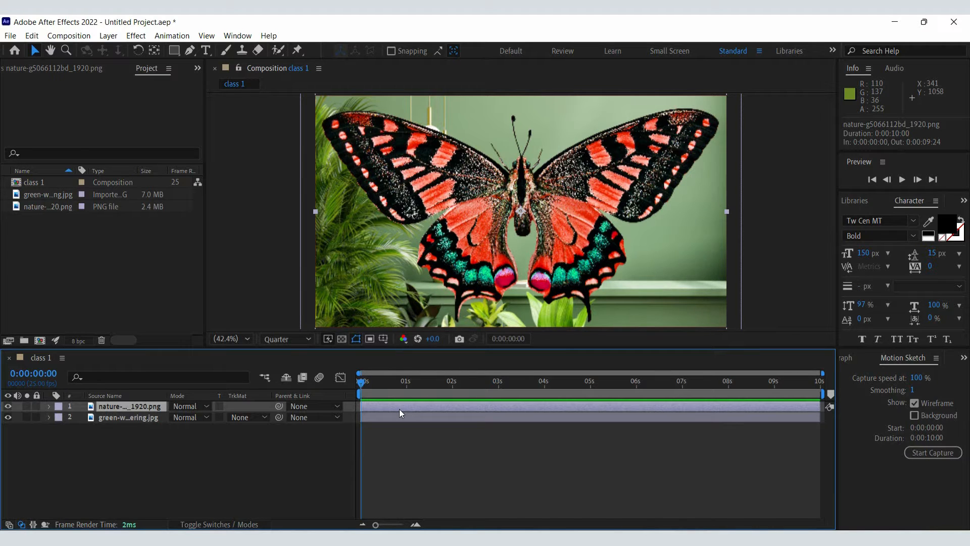
pyautogui.press('p')
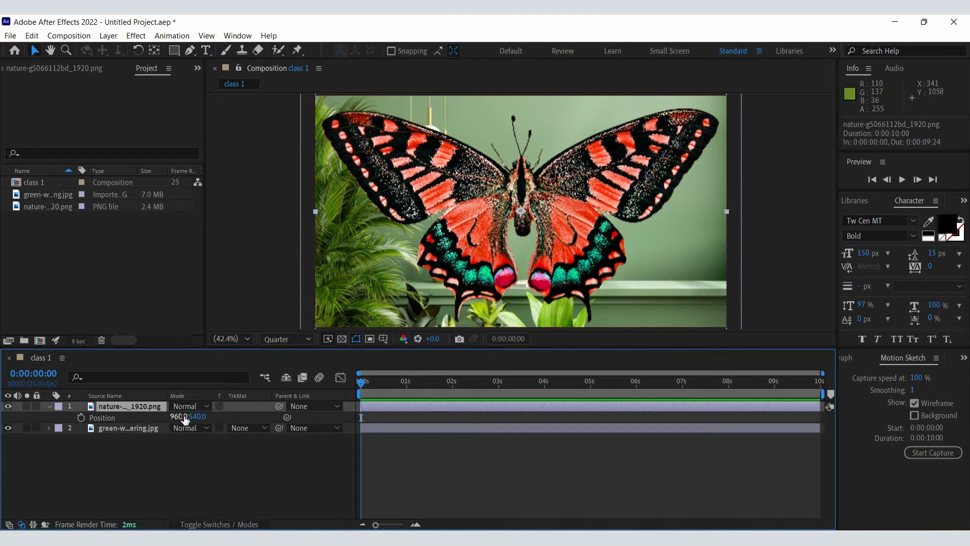
pyautogui.press('r')
pyautogui.press('t')
pyautogui.press('s')
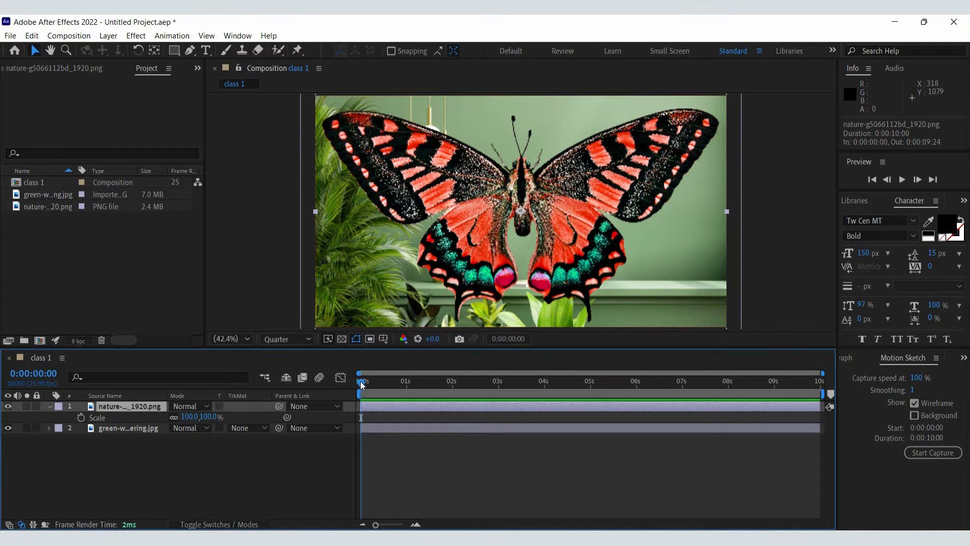
# Return to the composition's first frame and expand the butterfly layer's full set of Transform properties.
pyautogui.moveTo(361, 383); pyautogui.dragTo(377, 383)
pyautogui.press('Home')
pyautogui.click(49, 406)
pyautogui.click(50, 406)
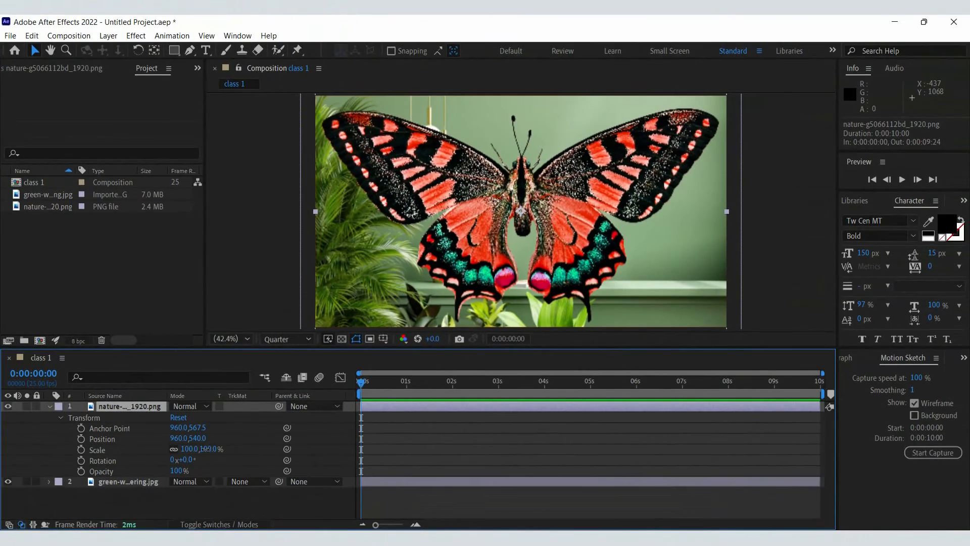
# Set the butterfly layer's scale to 27% and its rotation to 41°.
pyautogui.moveTo(374, 502); pyautogui.dragTo(331, 502)
pyautogui.moveTo(184, 452); pyautogui.dragTo(167, 451)
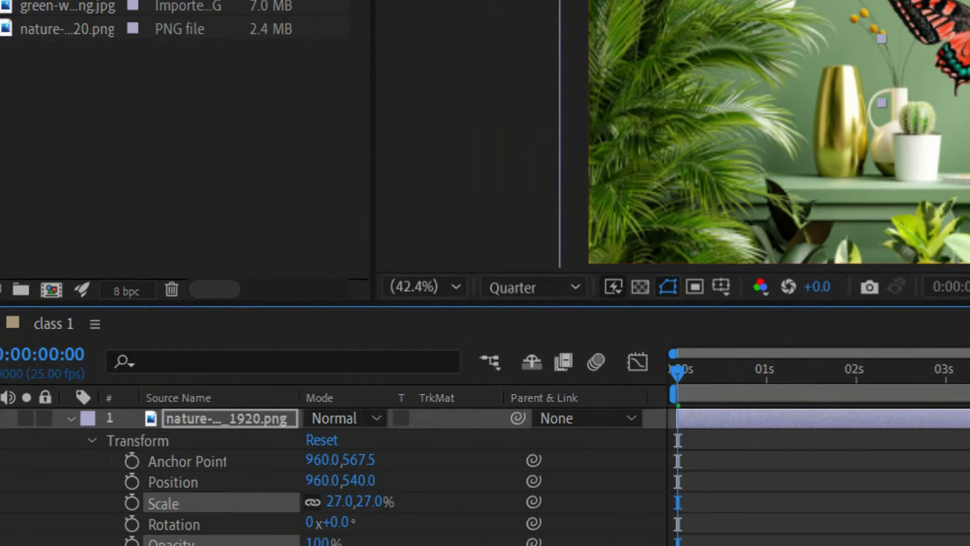
pyautogui.moveTo(328, 544); pyautogui.dragTo(374, 524)
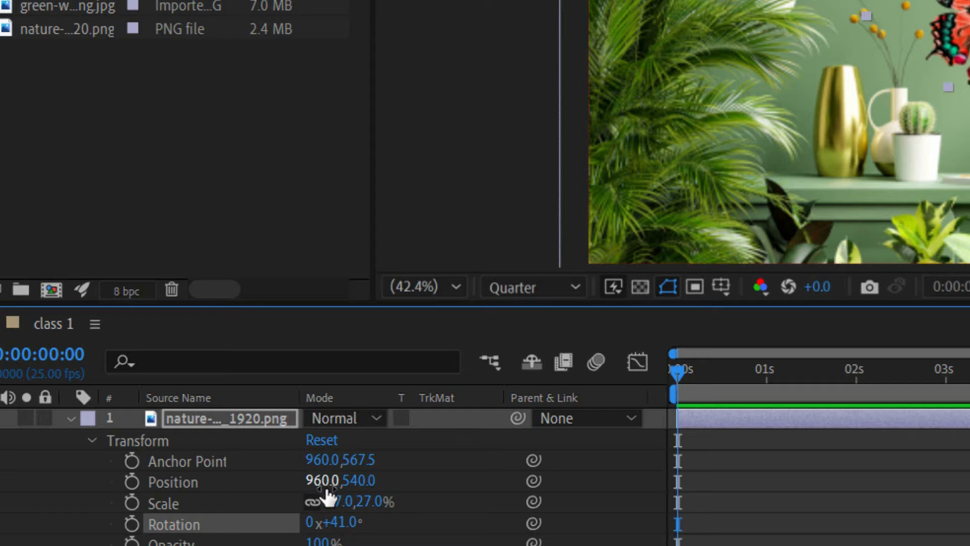
# Move the butterfly over the palm leaves in the lower-left of the scene, at about position 295, 844.
pyautogui.moveTo(316, 481); pyautogui.dragTo(471, 479)
pyautogui.hotkey('ctrl', 'z')
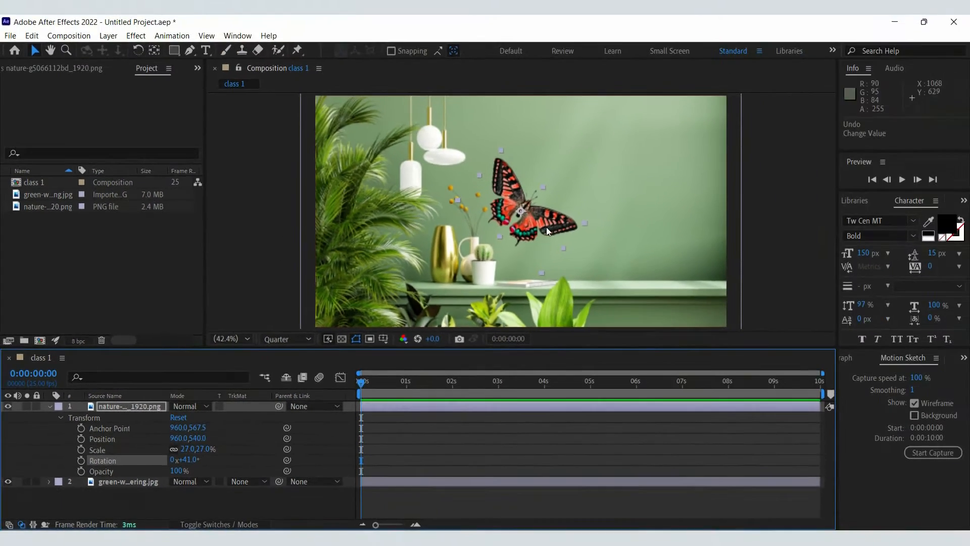
pyautogui.moveTo(742, 134); pyautogui.dragTo(641, 166)
pyautogui.moveTo(462, 234); pyautogui.dragTo(391, 278)
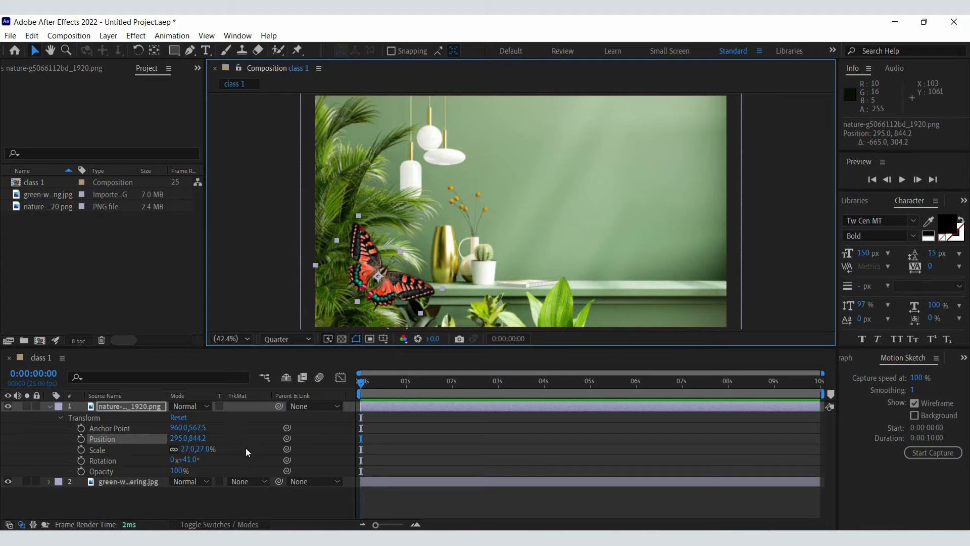
# Lock the green plant-shelf background layer.
pyautogui.click(386, 481)
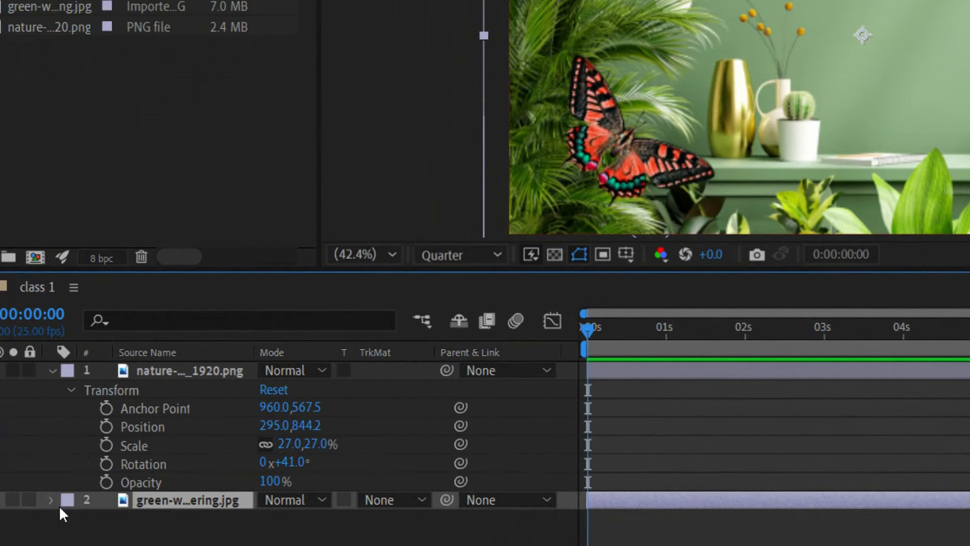
pyautogui.click(25, 497)
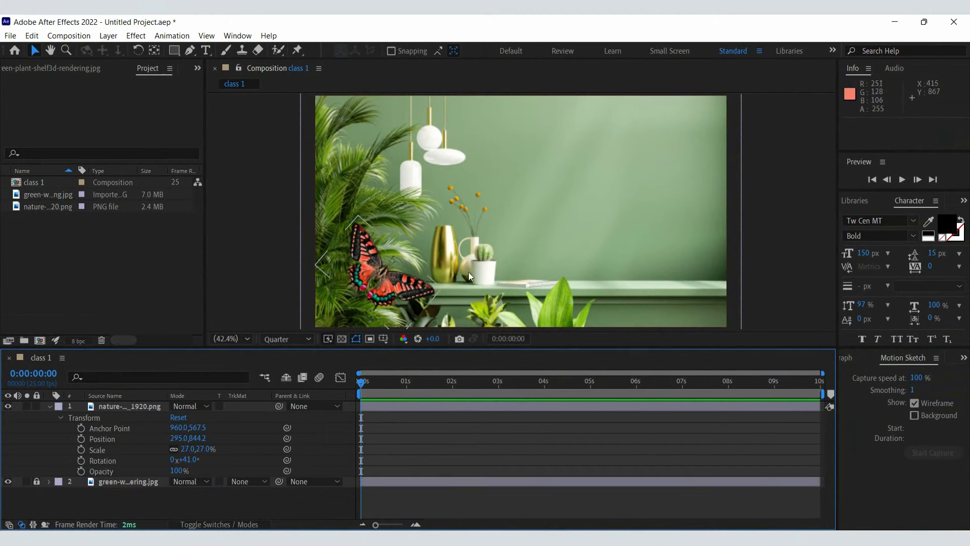
# Animate the butterfly's position with keyframes from 0:00:00:00 to 0:00:05:01, ending off the upper-right corner at about 2094, -104.
pyautogui.click(399, 411)
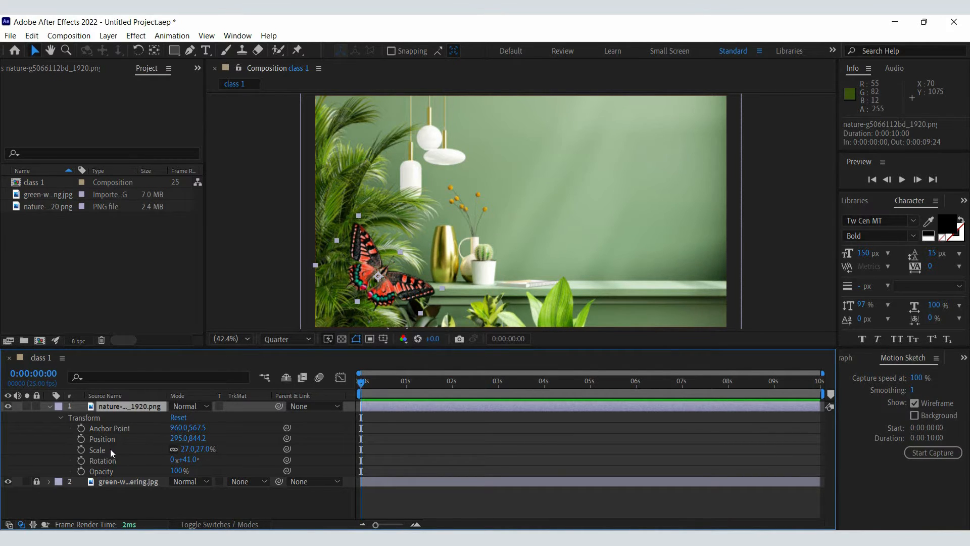
pyautogui.click(82, 440)
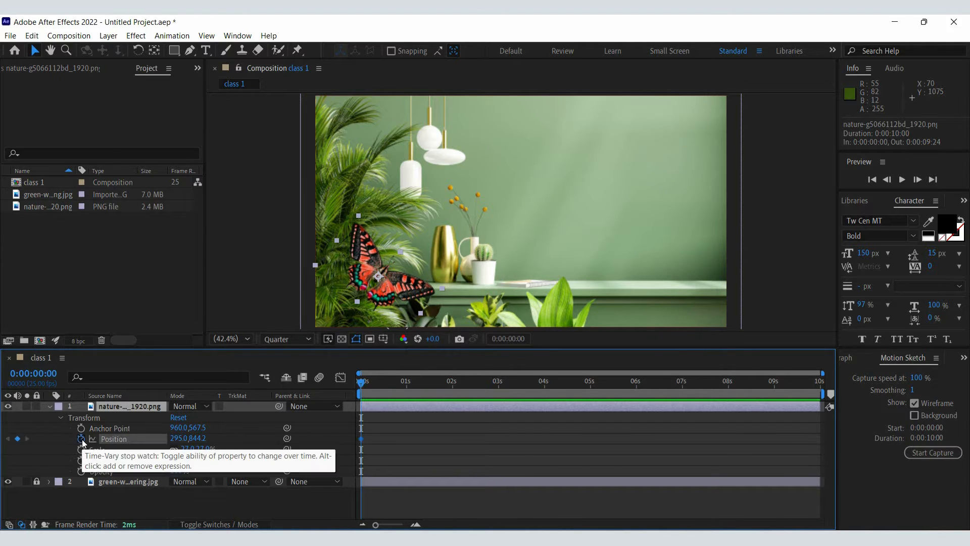
pyautogui.moveTo(362, 384); pyautogui.dragTo(592, 387)
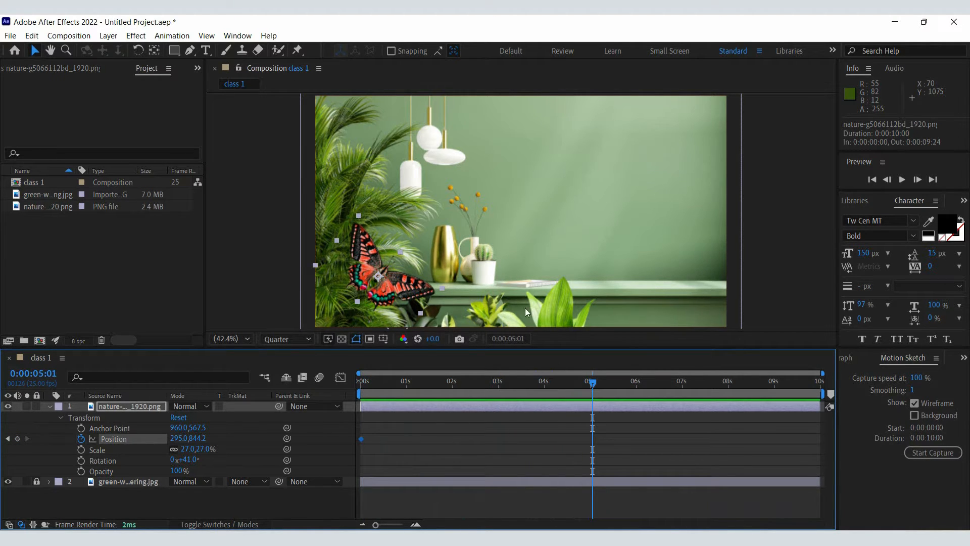
pyautogui.moveTo(380, 271); pyautogui.dragTo(501, 219)
pyautogui.moveTo(619, 168); pyautogui.dragTo(771, 72)
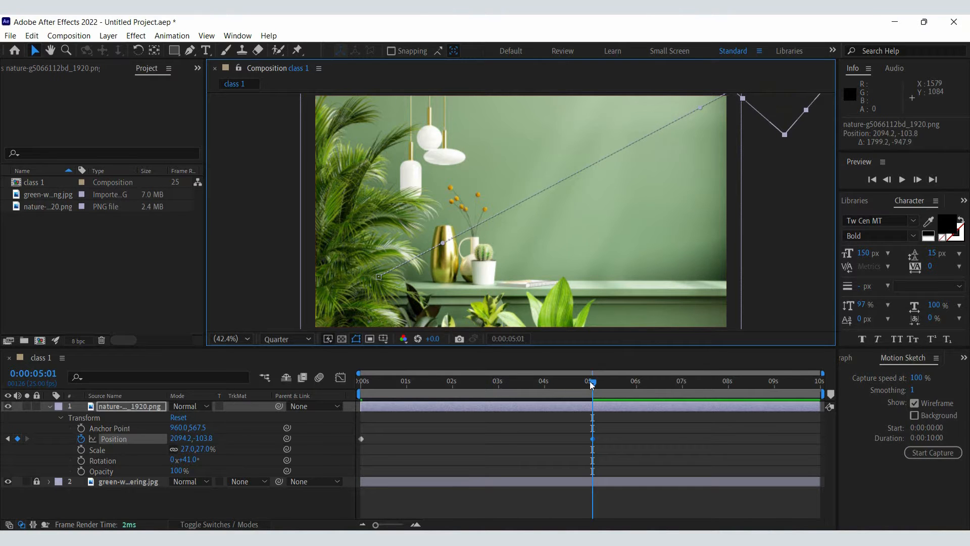
# Preview the butterfly's position animation from the start and return to the first frame.
pyautogui.moveTo(590, 381); pyautogui.dragTo(346, 395)
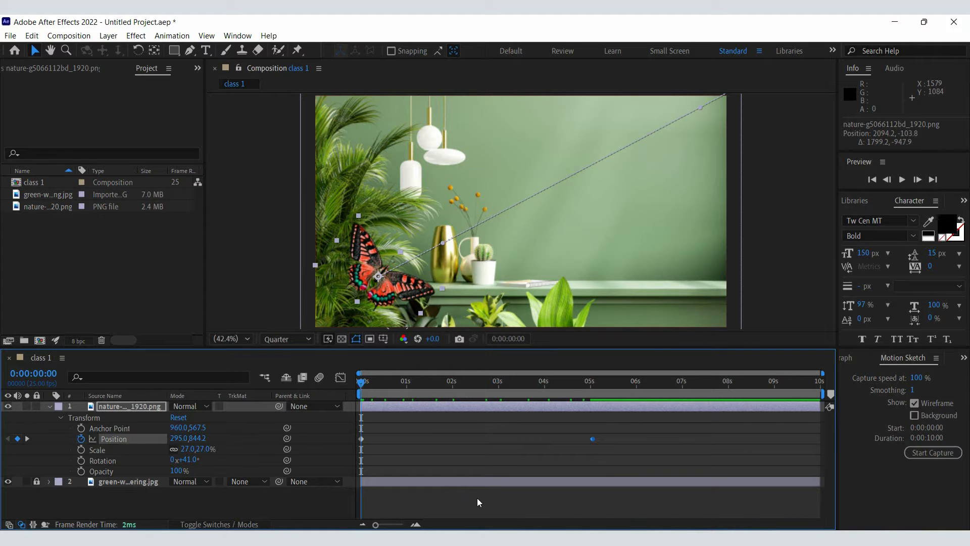
pyautogui.press('space')
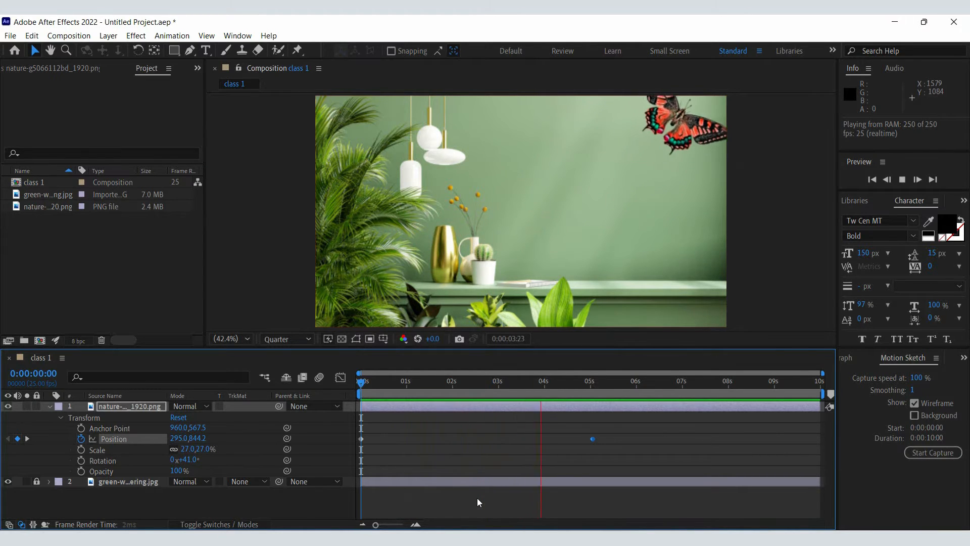
pyautogui.press('space')
pyautogui.moveTo(573, 382); pyautogui.dragTo(347, 413)
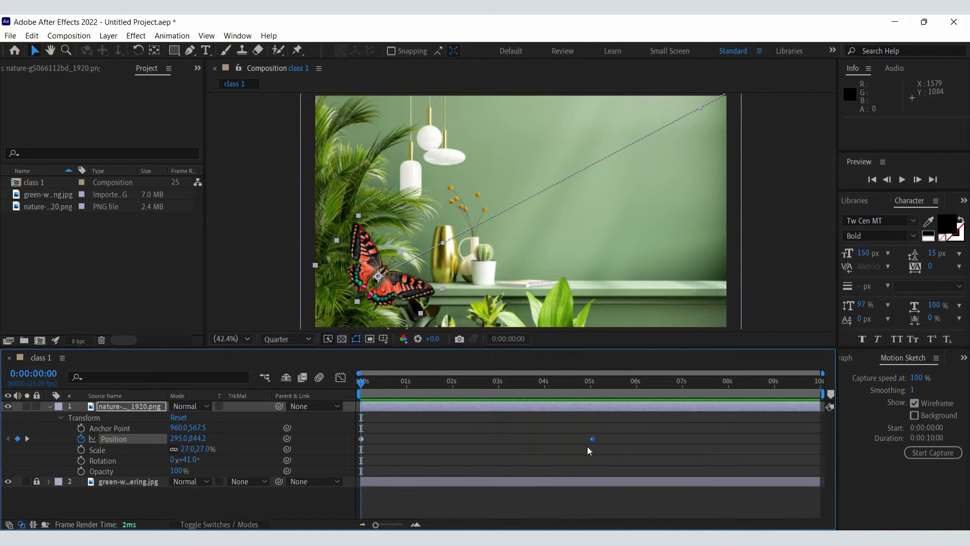
# Delete both Position keyframes of the butterfly layer.
pyautogui.moveTo(618, 431); pyautogui.dragTo(351, 477)
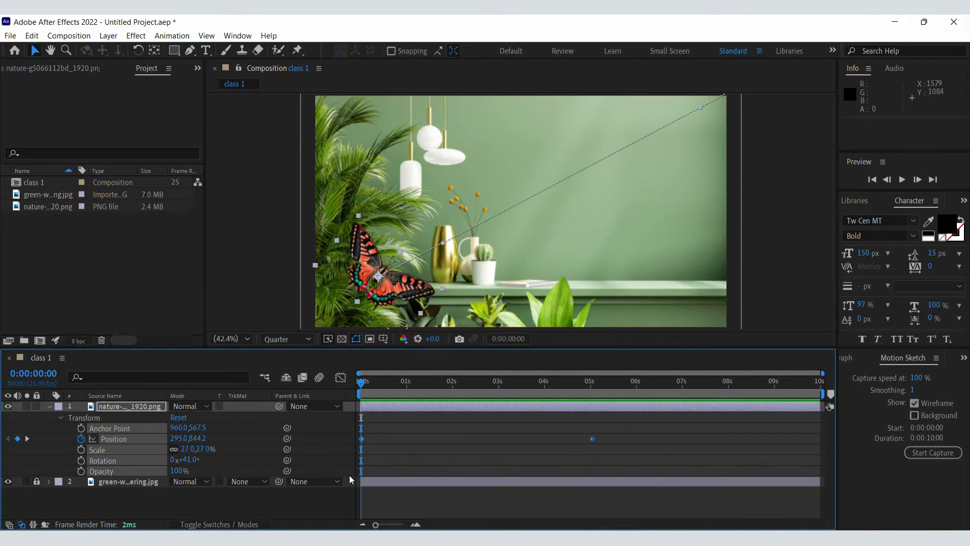
pyautogui.press('Delete')
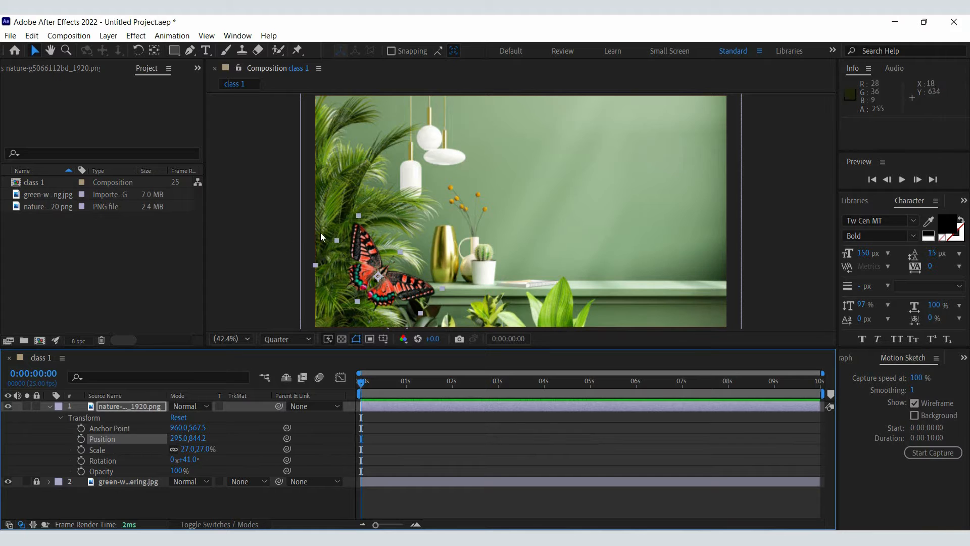
# Keyframe the butterfly's position at 0:00:00:00 and again at 0:00:05:00, moved beyond the upper-right corner to about 2049, -47.
pyautogui.click(81, 438)
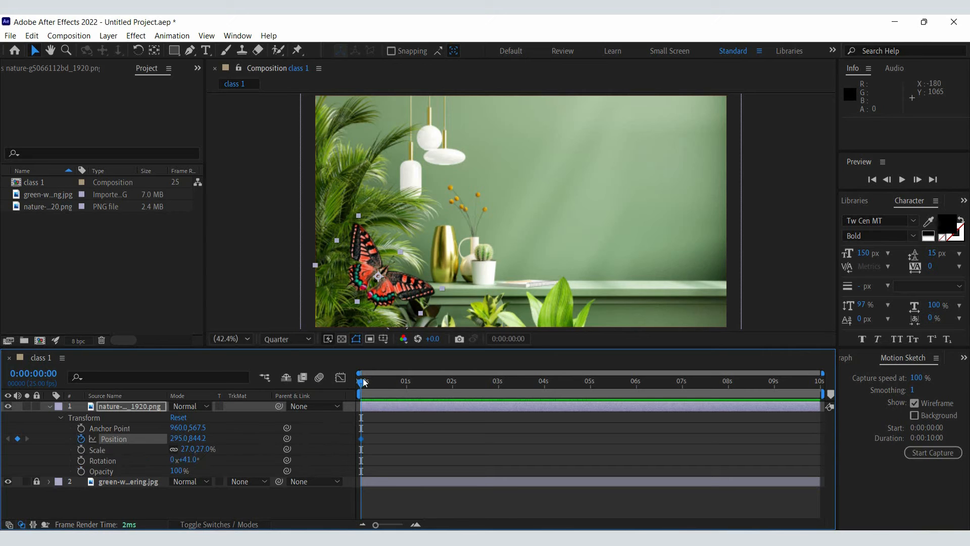
pyautogui.click(364, 383)
pyautogui.moveTo(383, 385); pyautogui.dragTo(591, 380)
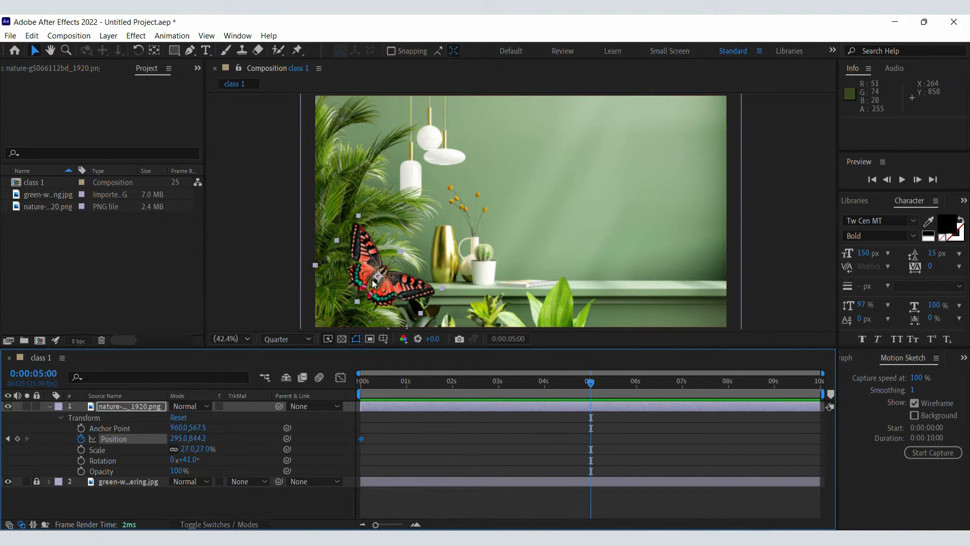
pyautogui.moveTo(378, 276); pyautogui.dragTo(754, 88)
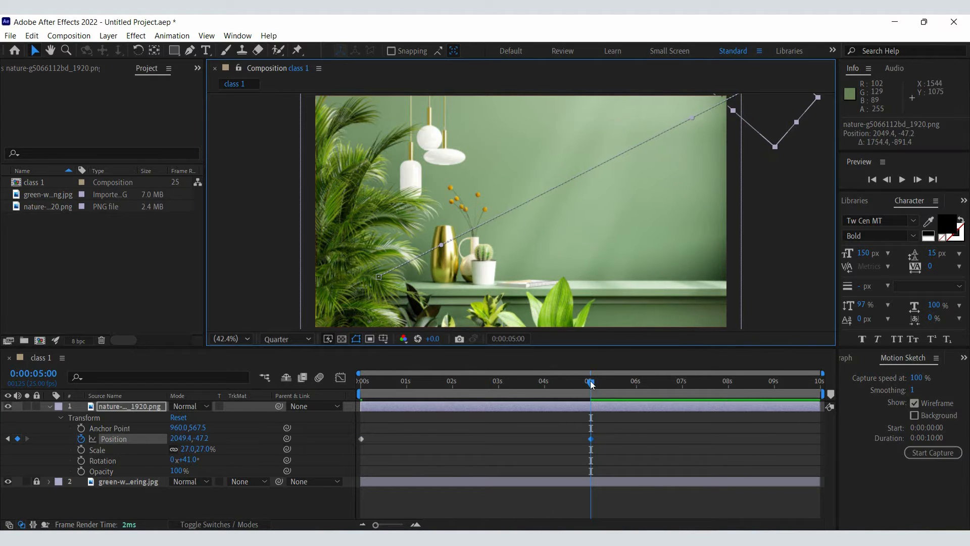
# Play back the five-second butterfly flight from the first frame.
pyautogui.moveTo(591, 384); pyautogui.dragTo(347, 405)
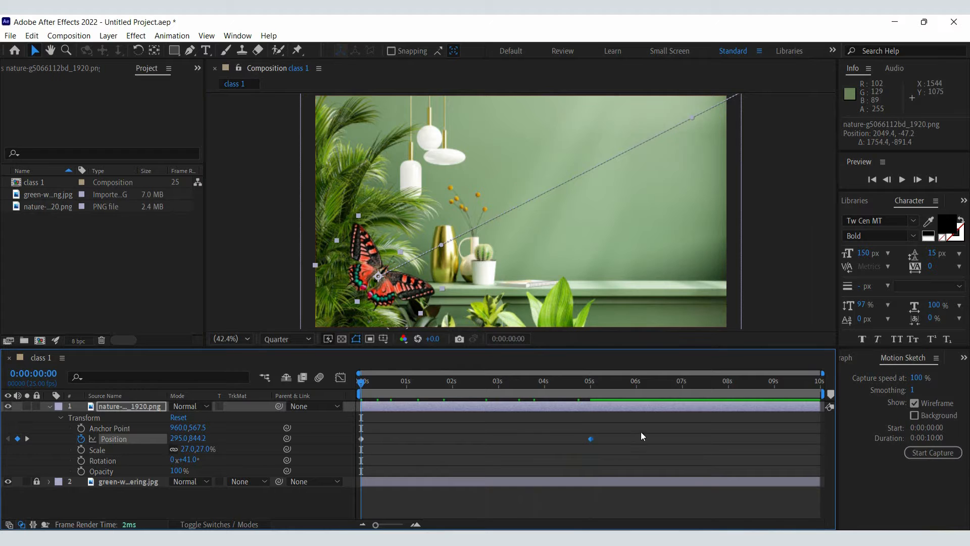
pyautogui.press('space')
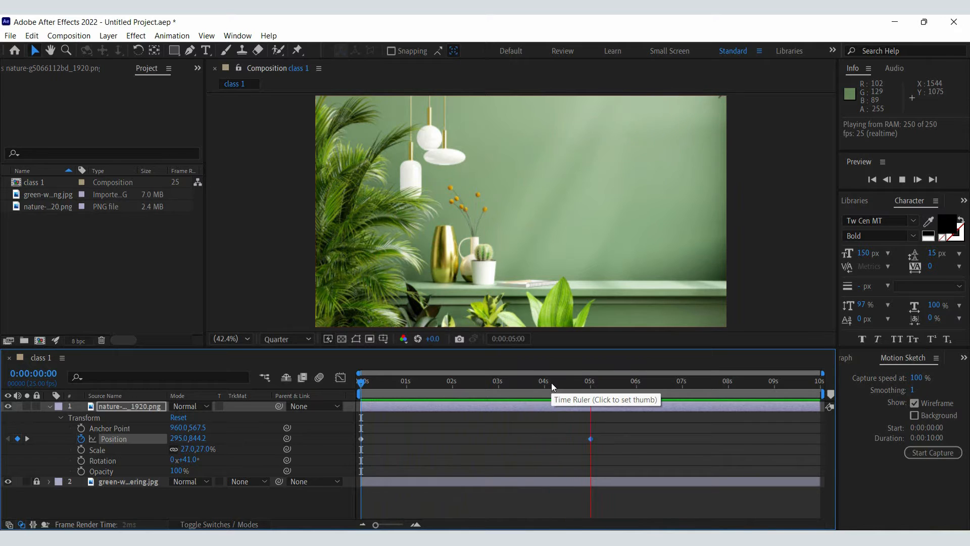
pyautogui.press('space')
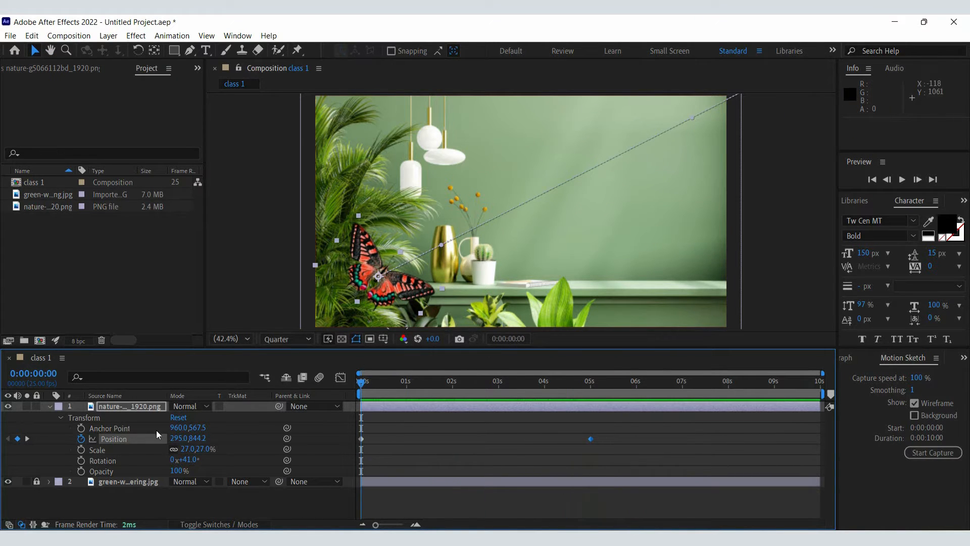
# Keyframe the butterfly's scale from 27% at 0:00:00:00 to 143% at 0:00:05:00.
pyautogui.click(81, 449)
pyautogui.moveTo(362, 382); pyautogui.dragTo(549, 382)
pyautogui.press('k')
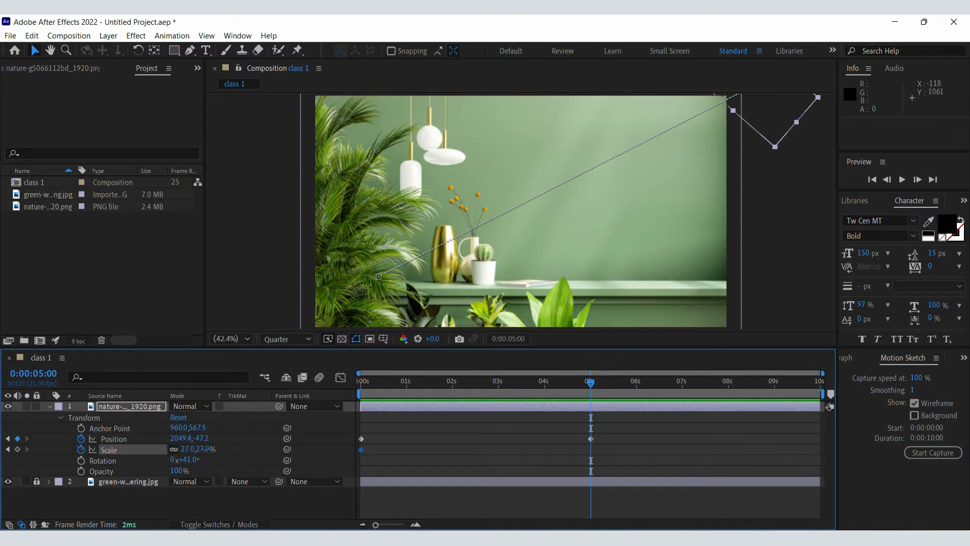
pyautogui.moveTo(202, 449); pyautogui.dragTo(273, 447)
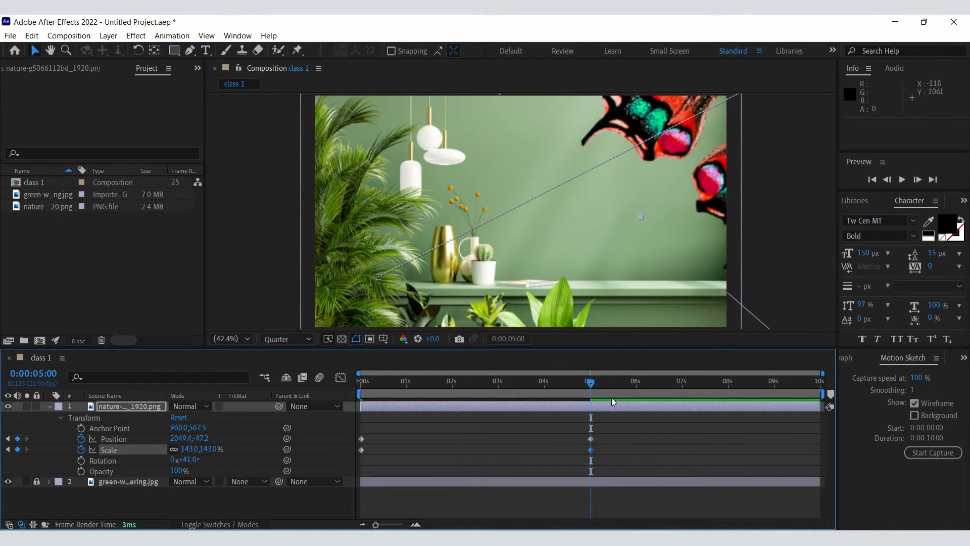
# Preview the combined position and scale animation, then inspect the motion path in a maximized composition view.
pyautogui.moveTo(590, 383); pyautogui.dragTo(344, 428)
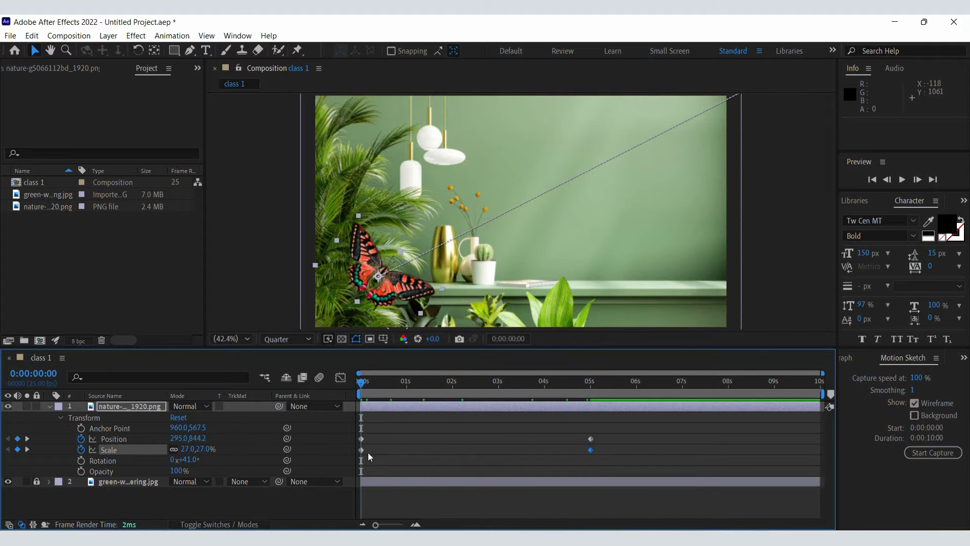
pyautogui.press('space')
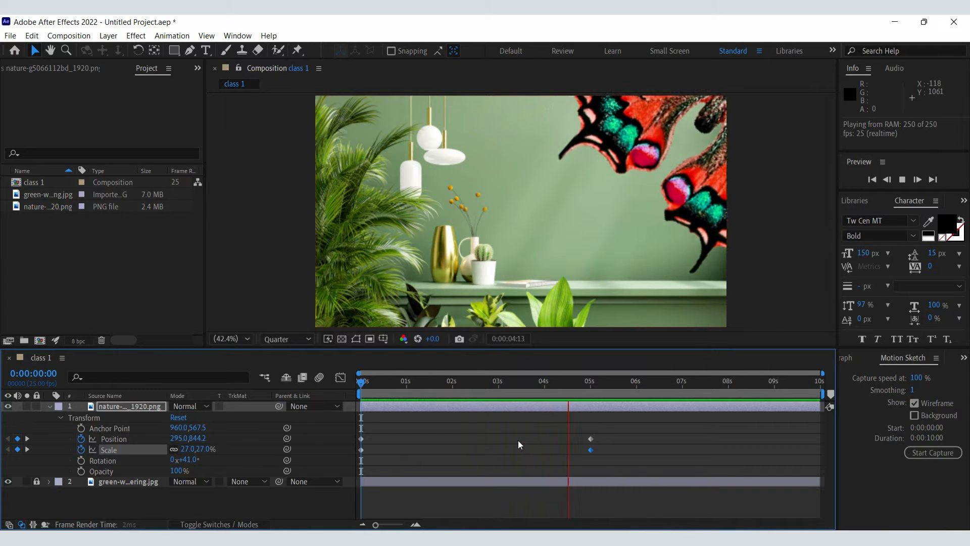
pyautogui.press('space')
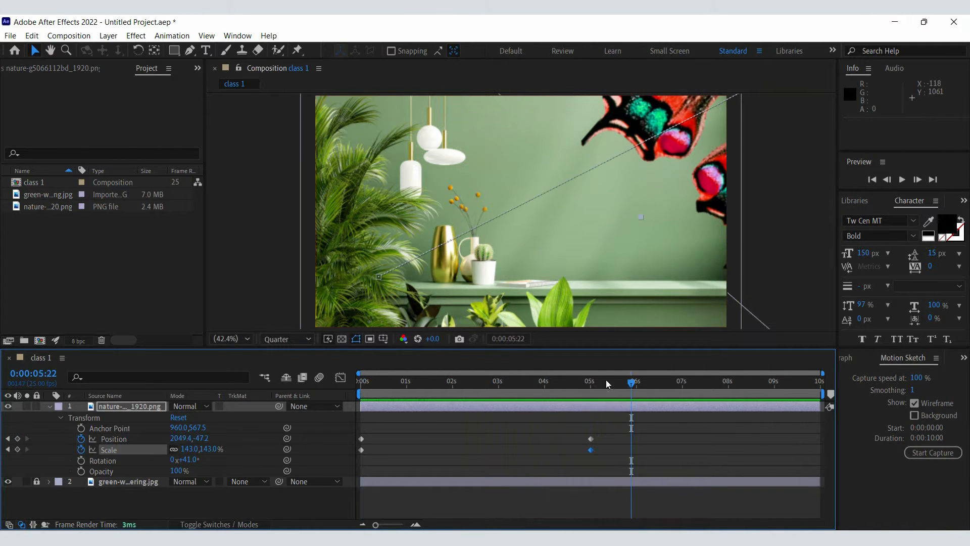
pyautogui.moveTo(631, 383); pyautogui.dragTo(278, 444)
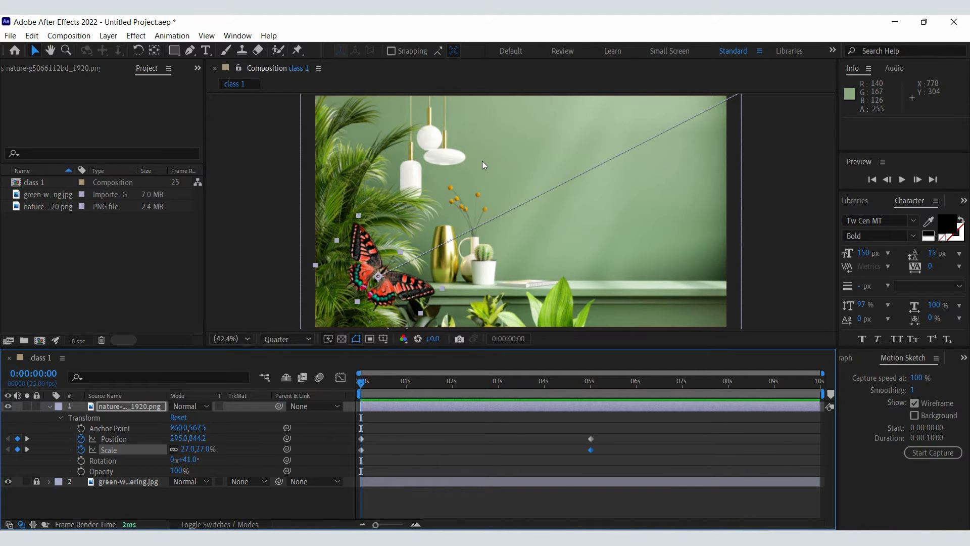
pyautogui.press('`')
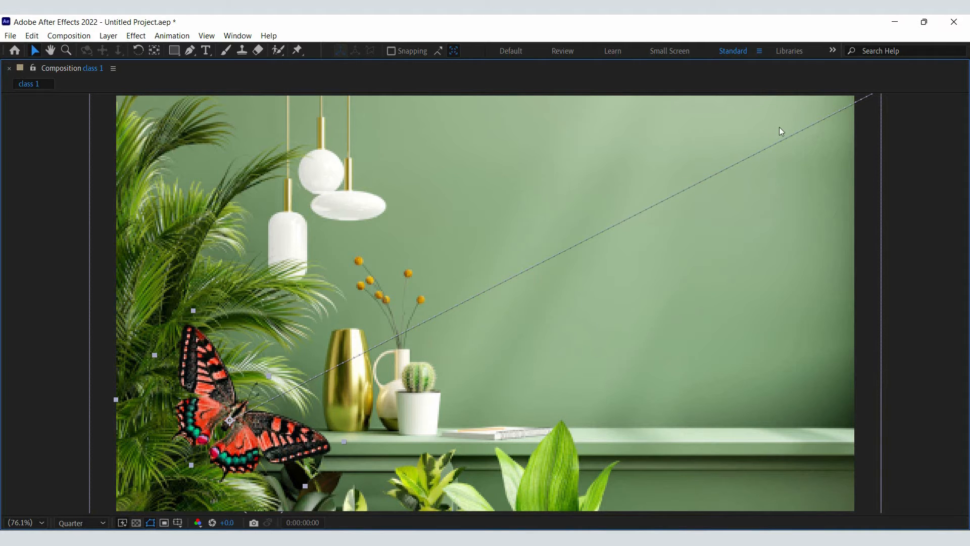
pyautogui.press('`')
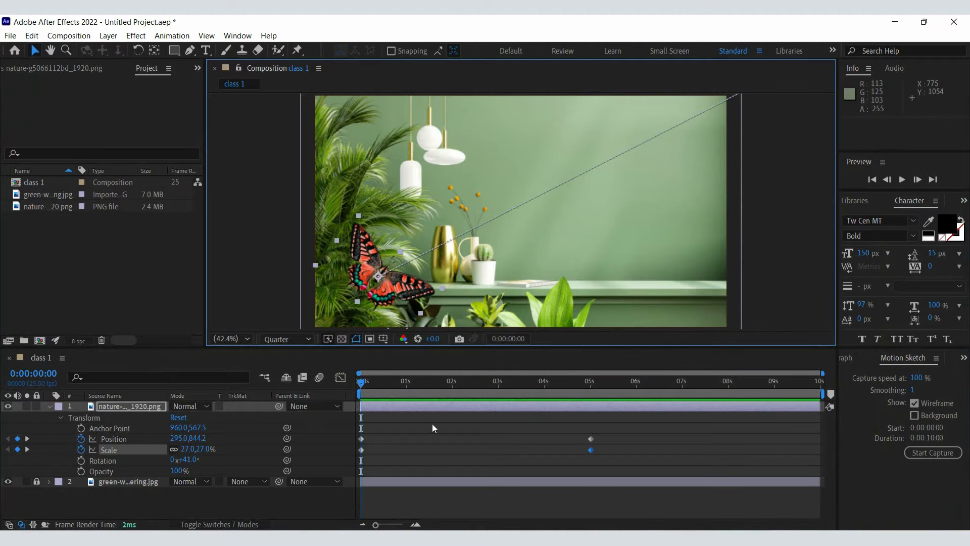
# Unlock the plant-shelf background layer and hide it.
pyautogui.click(37, 482)
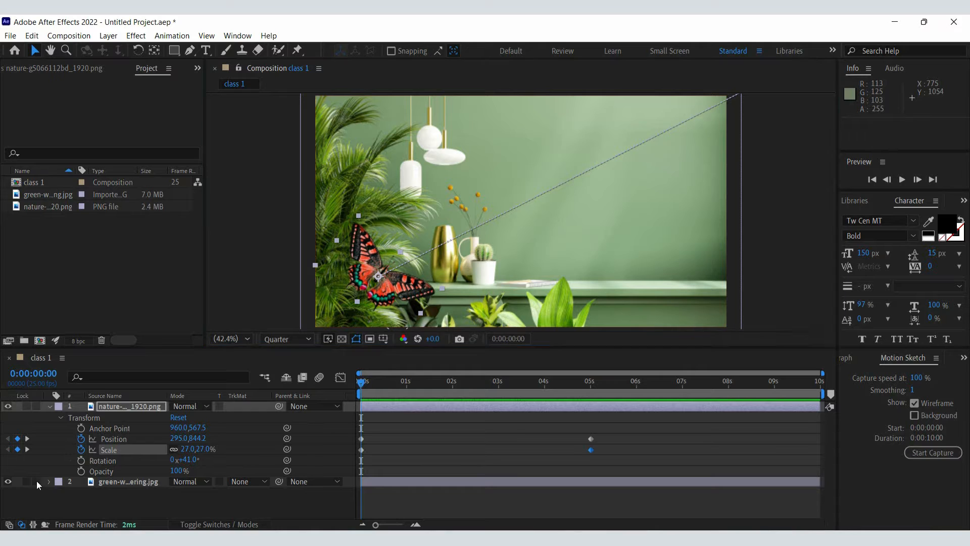
pyautogui.click(8, 482)
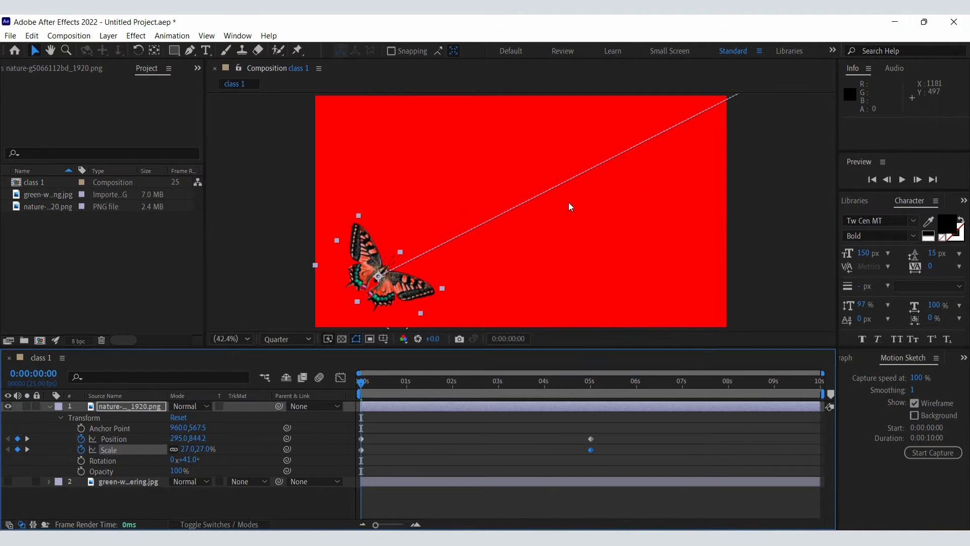
# Move the ending position and scale keyframes to 0:00:00:05 and inspect the motion path in an enlarged composition view.
pyautogui.press('`')
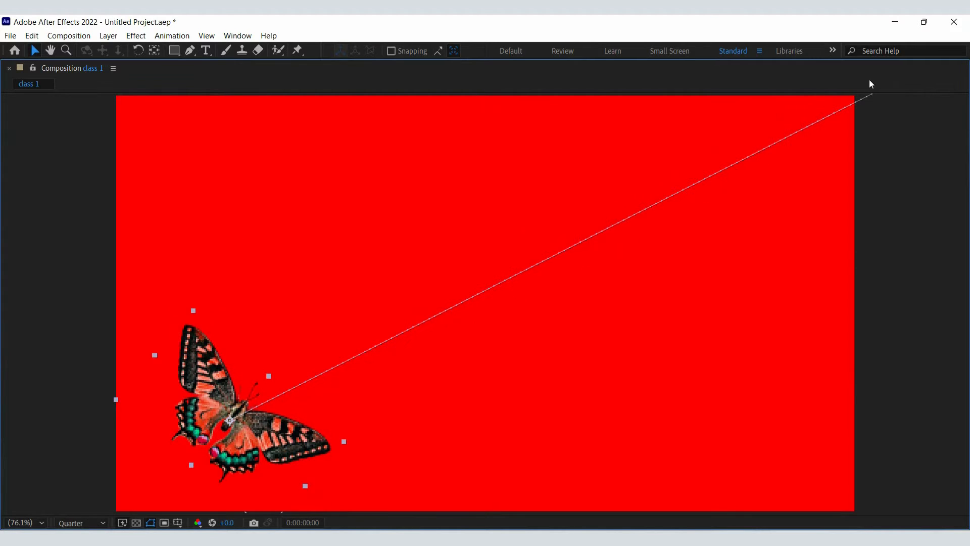
pyautogui.press('`')
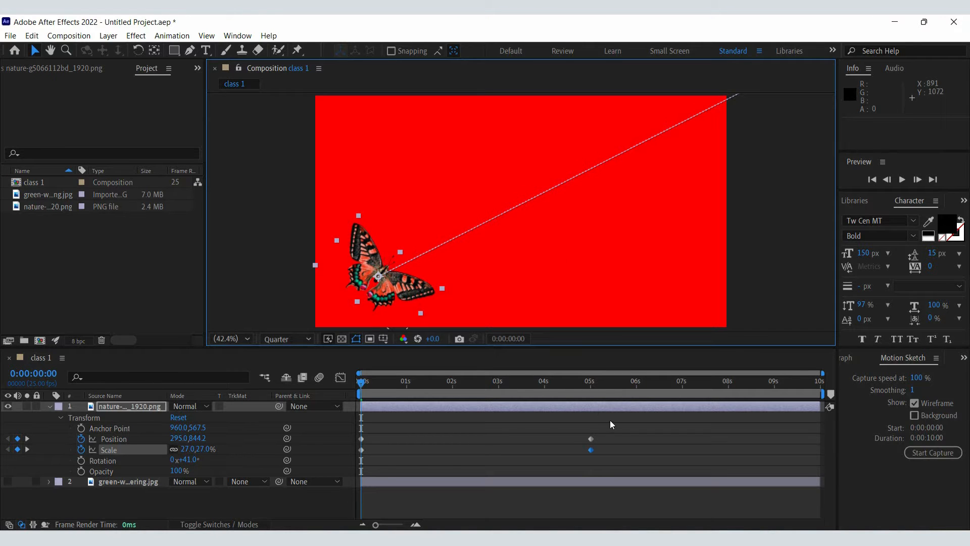
pyautogui.moveTo(599, 434); pyautogui.dragTo(426, 450)
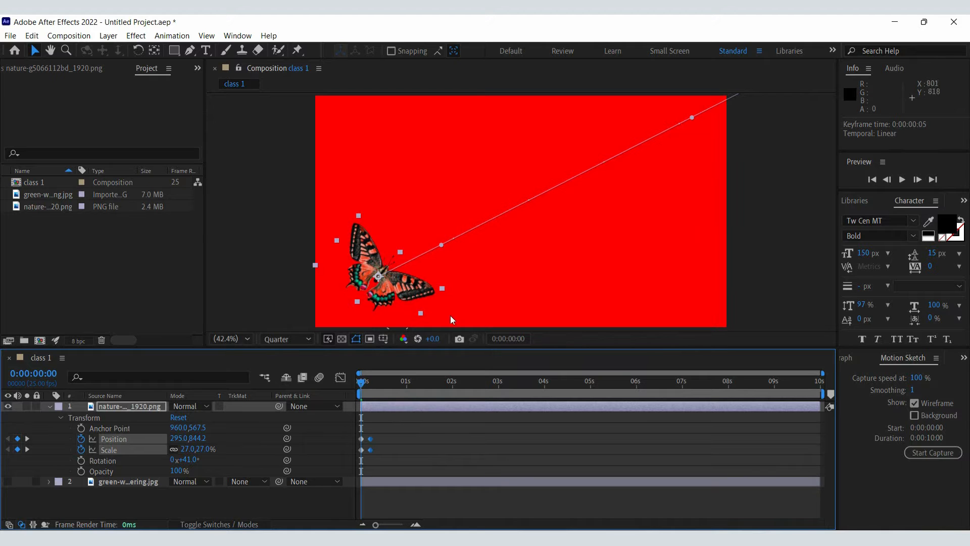
pyautogui.press('`')
pyautogui.press('`')
pyautogui.press('`')
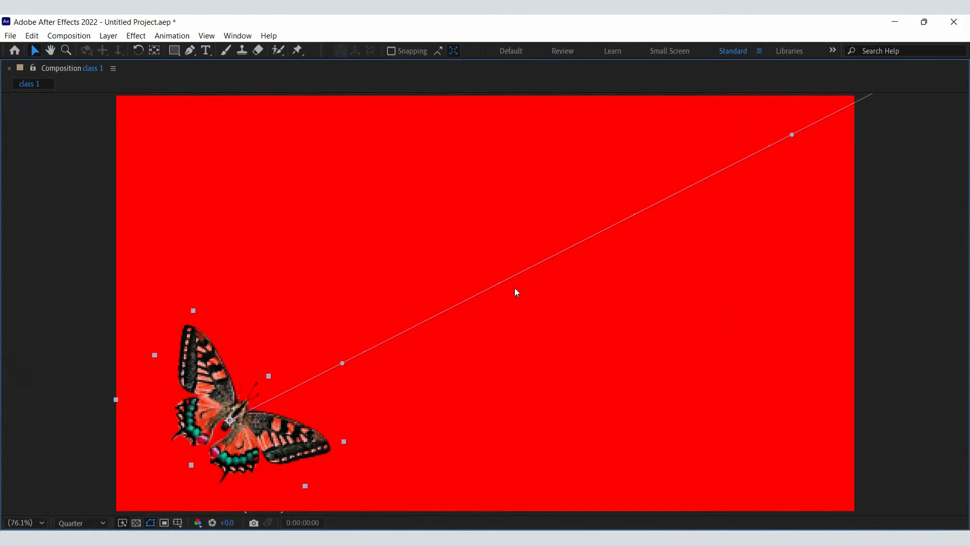
pyautogui.press('`')
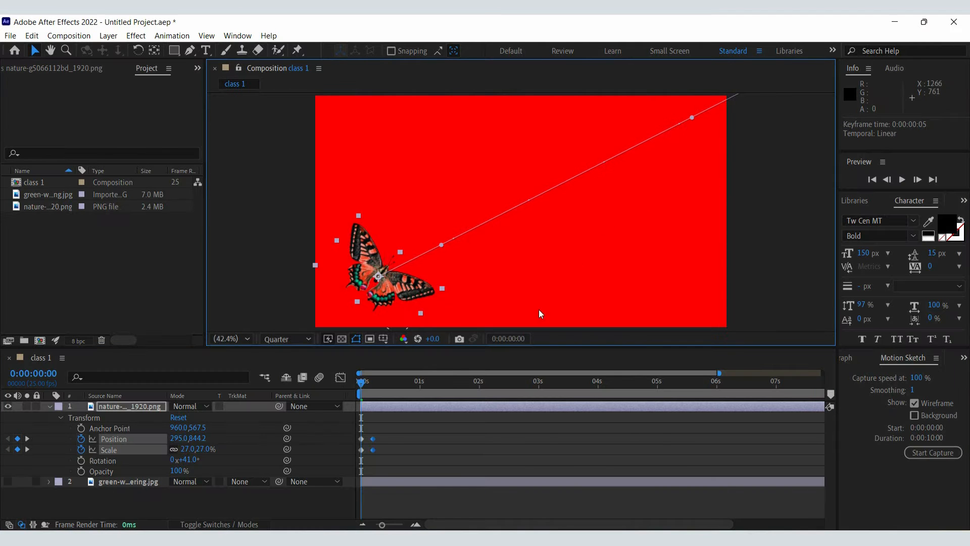
pyautogui.moveTo(364, 384)
pyautogui.mouseDown()
pyautogui.moveTo(376, 382)
pyautogui.moveTo(353, 389)
pyautogui.moveTo(373, 383)
pyautogui.mouseUp()
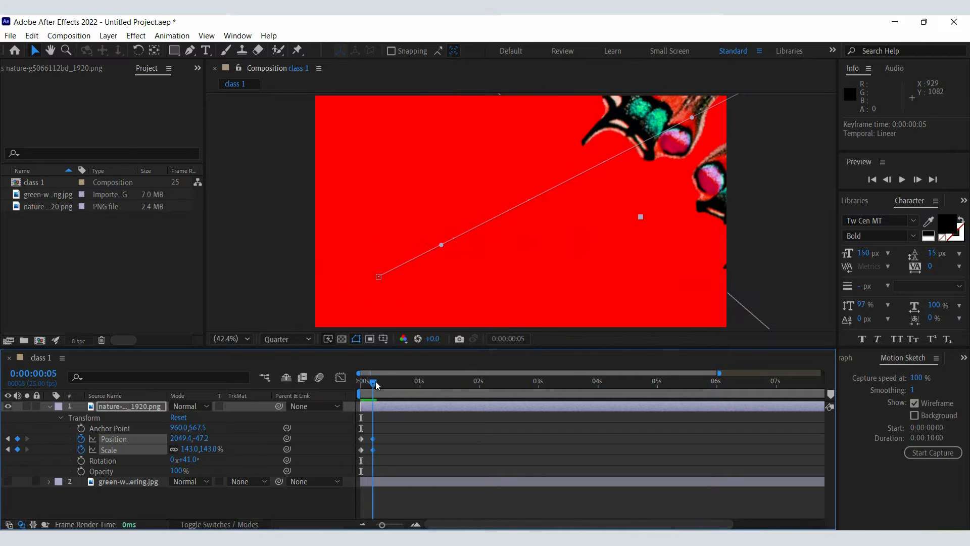
# Move the ending position and scale keyframes to 0:00:03:24 and play the animation from the first frame.
pyautogui.moveTo(405, 426); pyautogui.dragTo(597, 439)
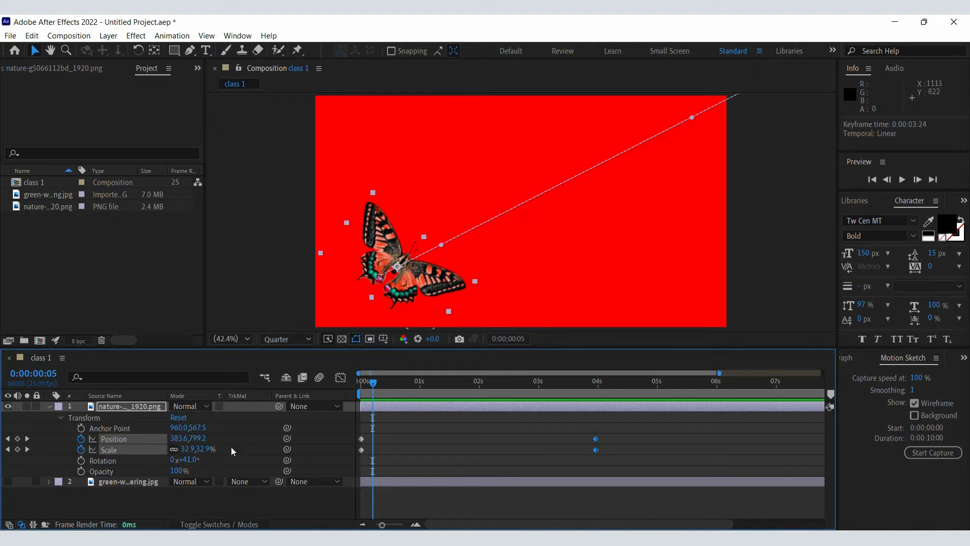
pyautogui.moveTo(373, 388); pyautogui.dragTo(347, 447)
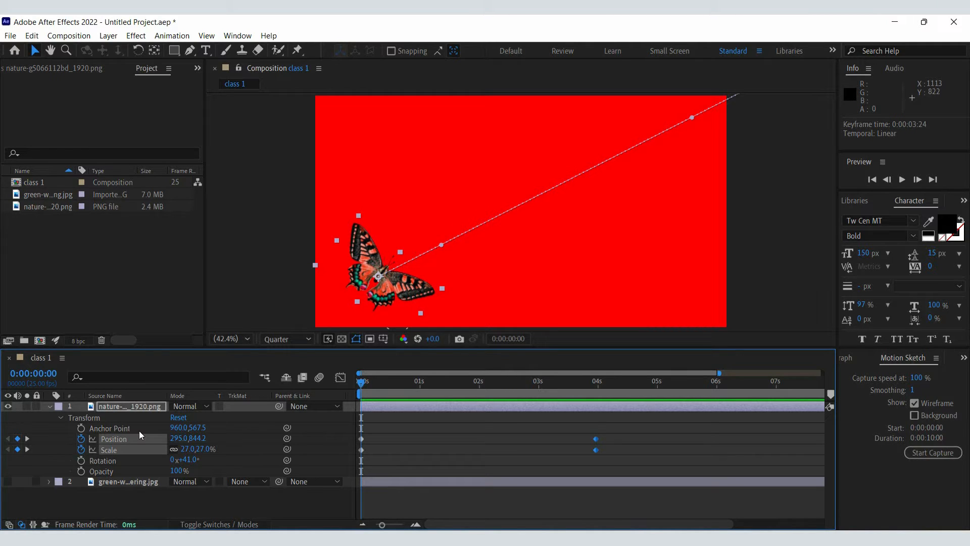
pyautogui.press('space')
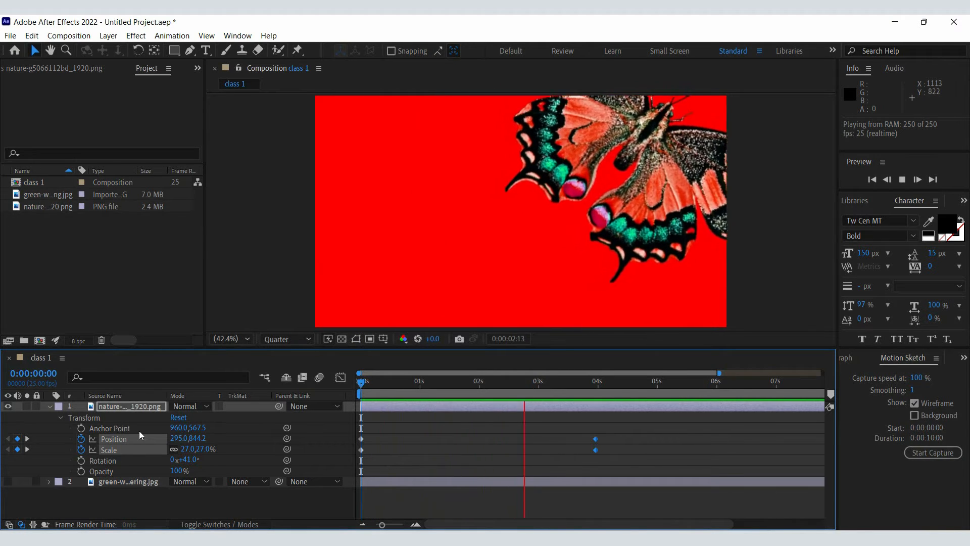
pyautogui.press('space')
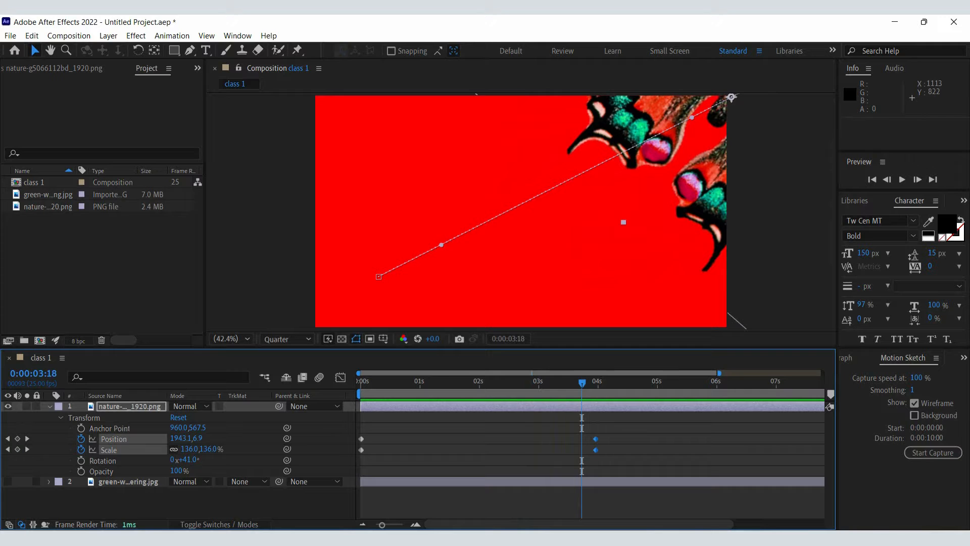
# Show and lock the plant-shelf background layer, and preview the butterfly flight over it from the first frame.
pyautogui.click(8, 481)
pyautogui.click(36, 481)
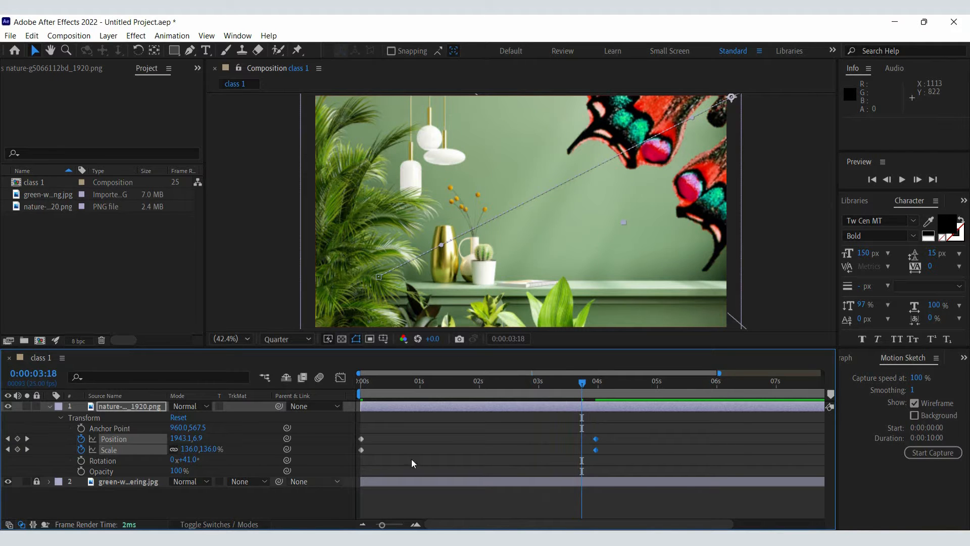
pyautogui.moveTo(583, 390); pyautogui.dragTo(286, 422)
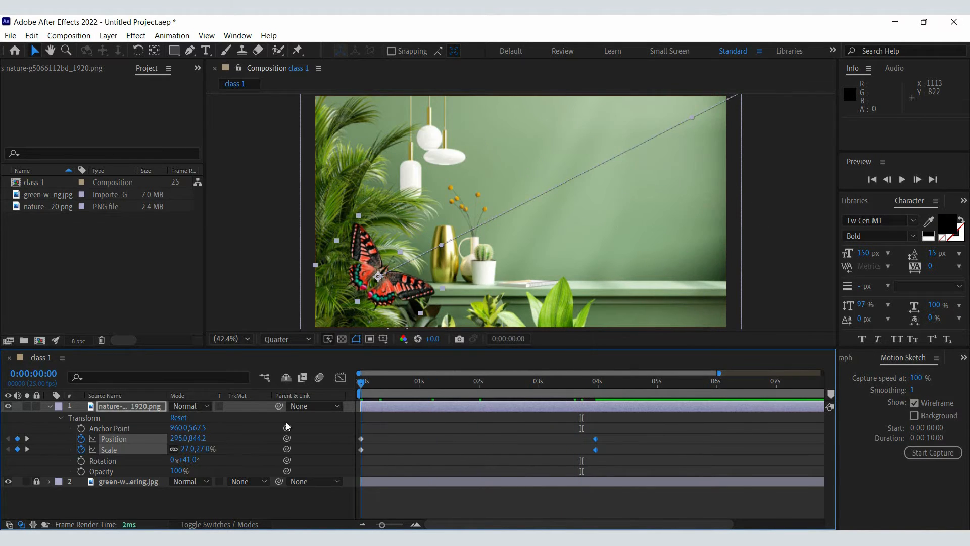
pyautogui.press('space')
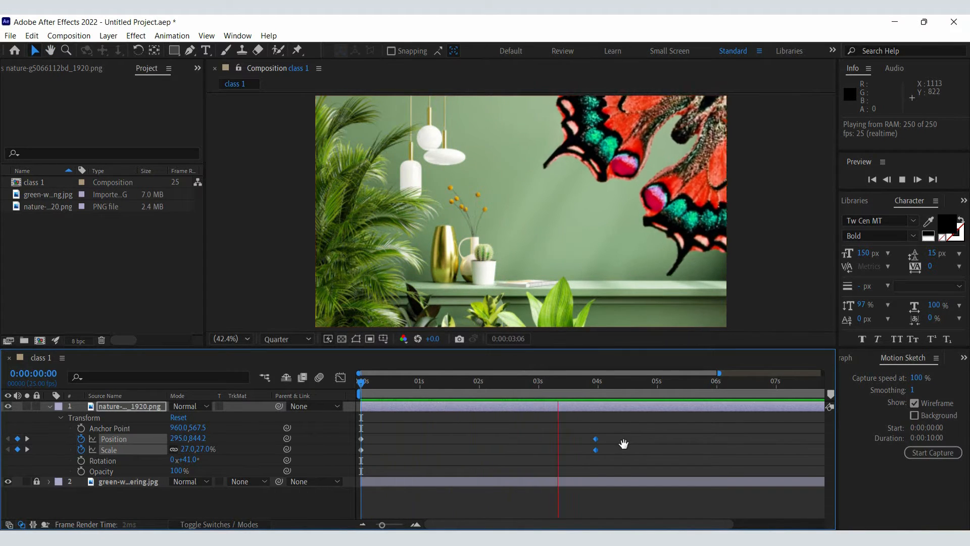
pyautogui.press('space')
pyautogui.moveTo(607, 382); pyautogui.dragTo(344, 429)
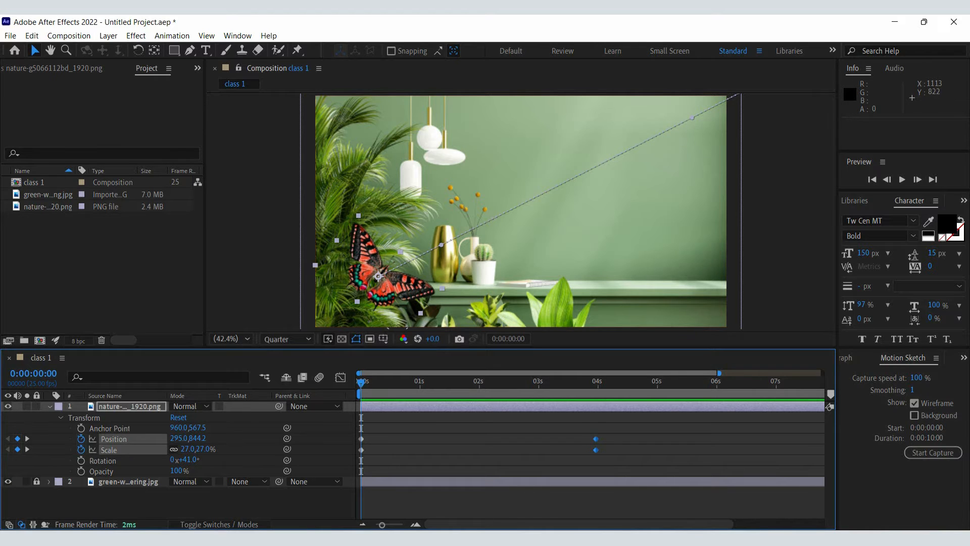
# Search the system for "photo" and switch to Photoshop to view the class 2.psd document.
pyautogui.moveTo(347, 540)
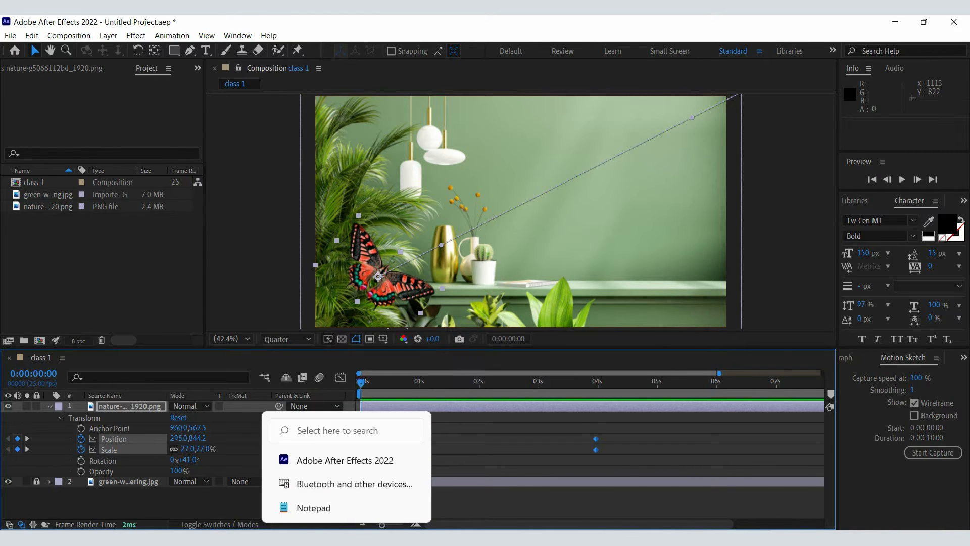
pyautogui.click(347, 540)
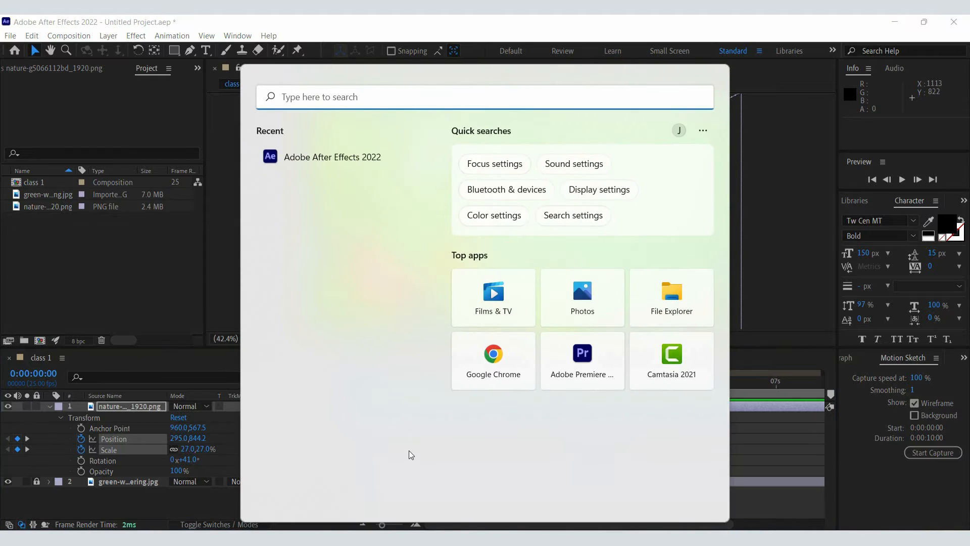
pyautogui.write('photo')
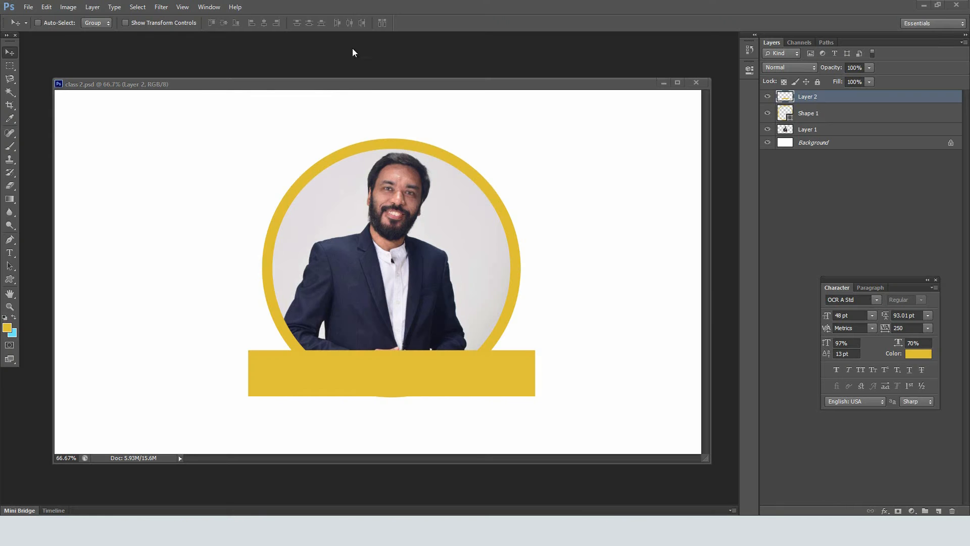
pyautogui.moveTo(415, 88); pyautogui.dragTo(427, 82)
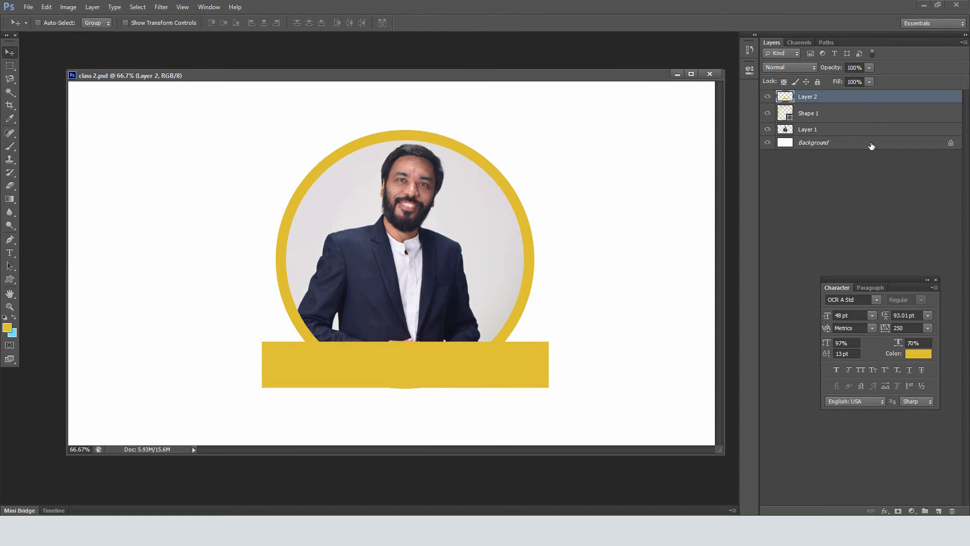
# Review the layers of class 2.psd by isolating Background, then showing Layer 1, Shape 1 and Layer 2 one at a time.
pyautogui.keyDown('alt'); pyautogui.click(767, 143); pyautogui.keyUp('alt')
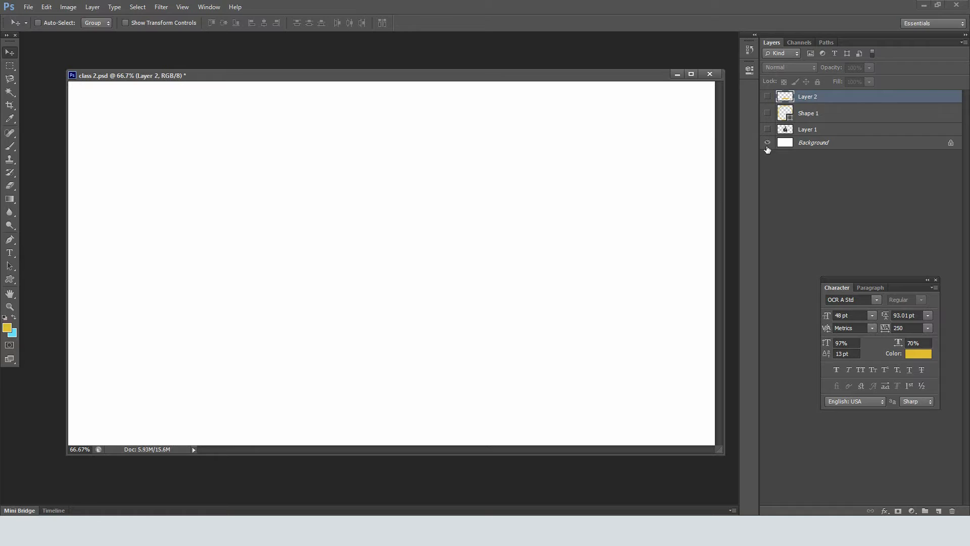
pyautogui.click(768, 130)
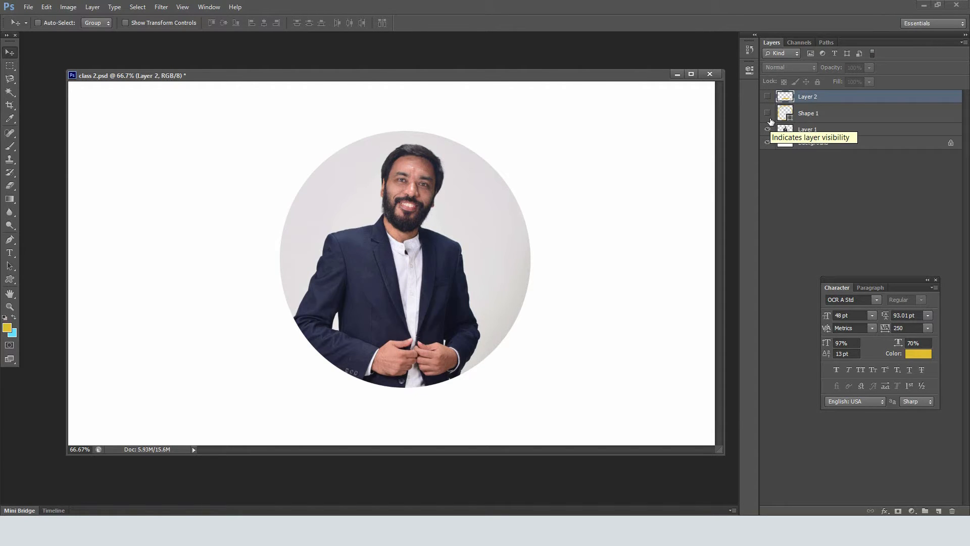
pyautogui.click(768, 114)
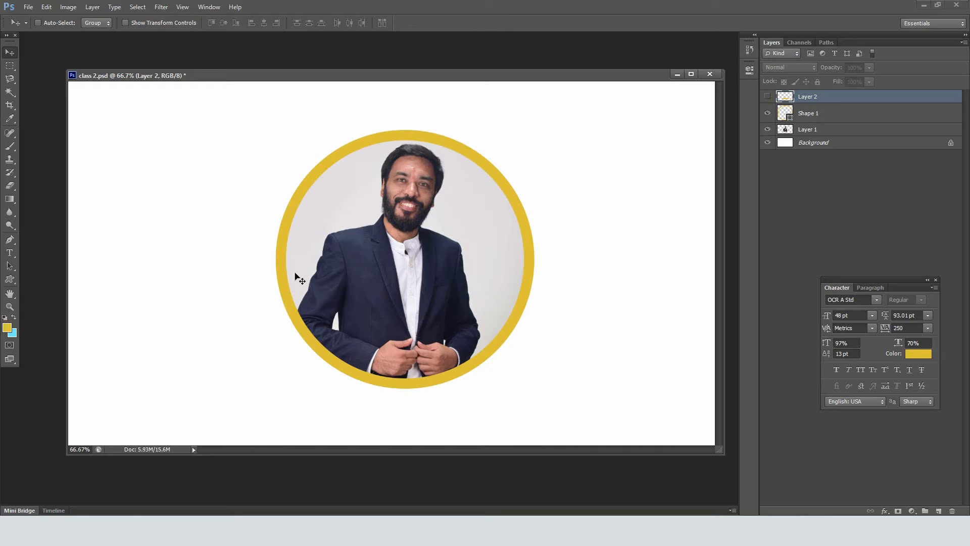
pyautogui.click(768, 96)
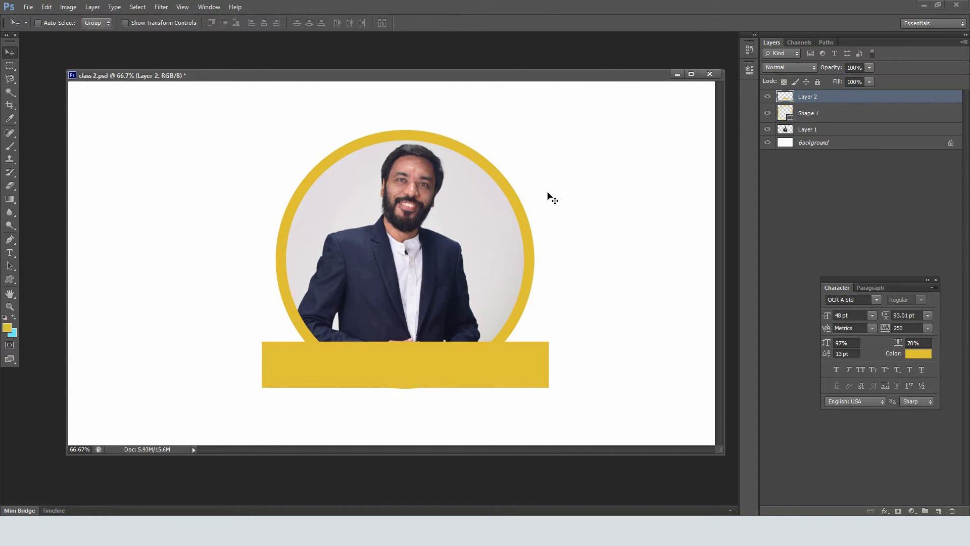
# Close Photoshop, return to After Effects, and collapse the butterfly layer's properties.
pyautogui.click(957, 5)
pyautogui.click(438, 203)
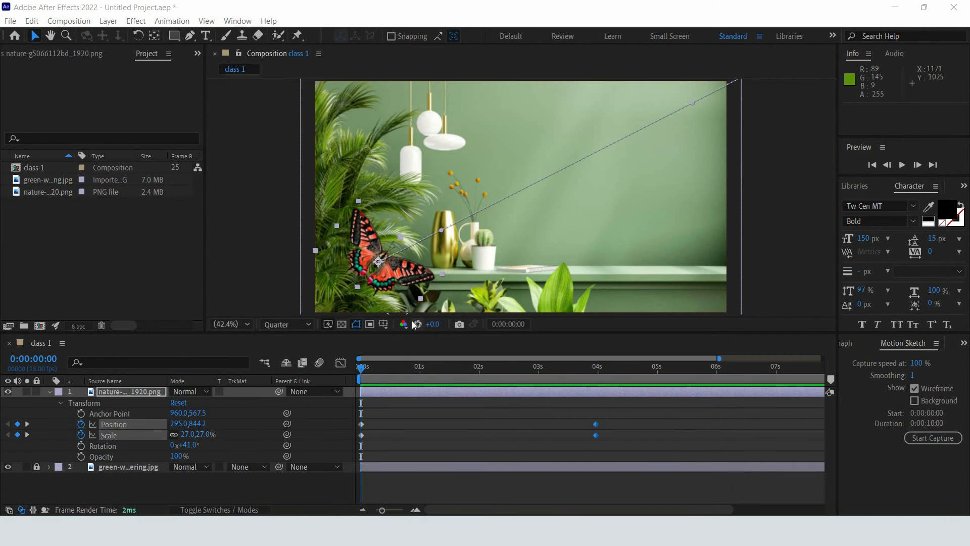
pyautogui.click(58, 392)
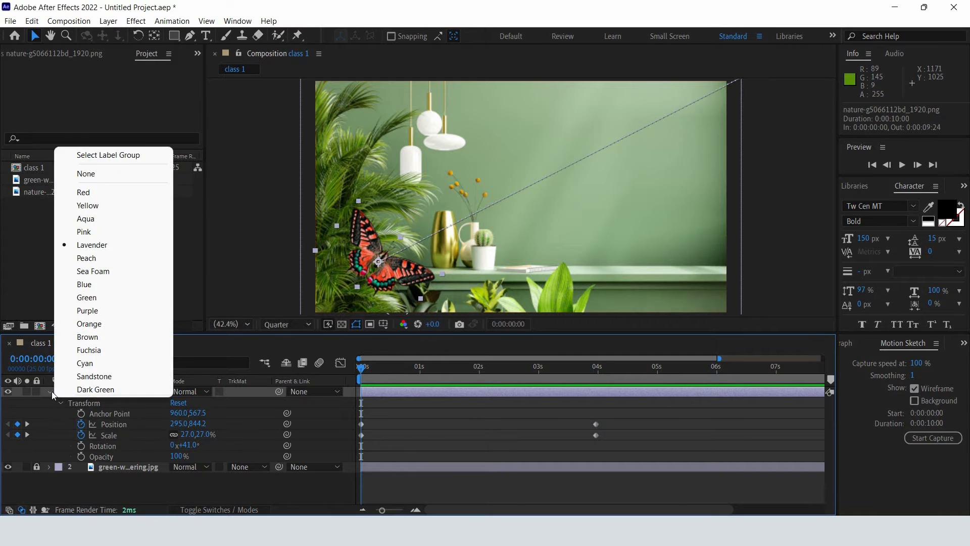
pyautogui.click(51, 393)
pyautogui.click(50, 392)
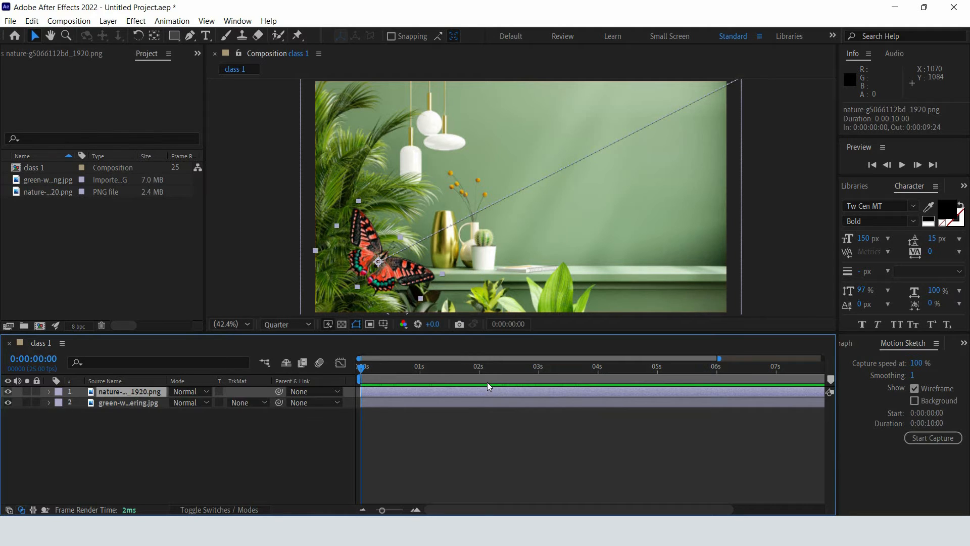
# Delete the plant-shelf background and butterfly layers from the class 1 composition.
pyautogui.click(441, 458)
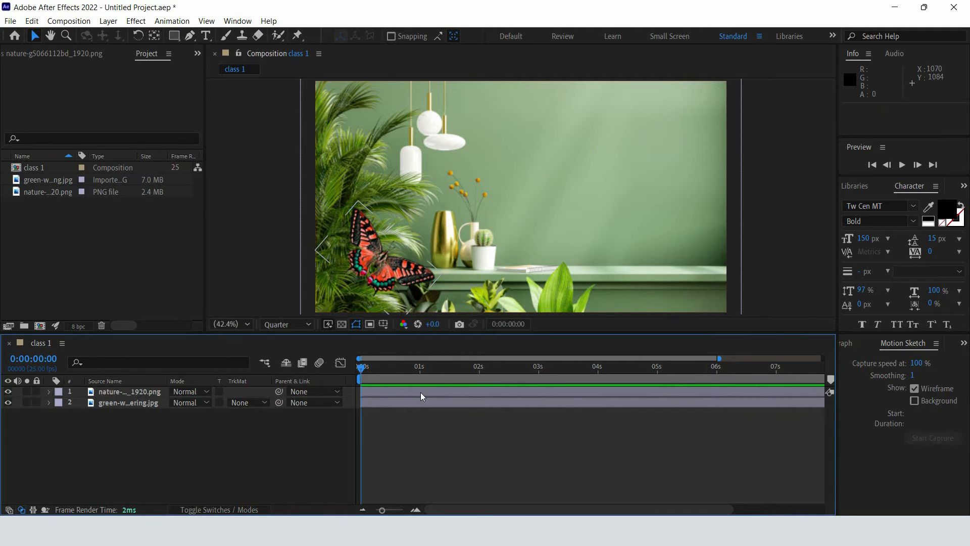
pyautogui.click(415, 406)
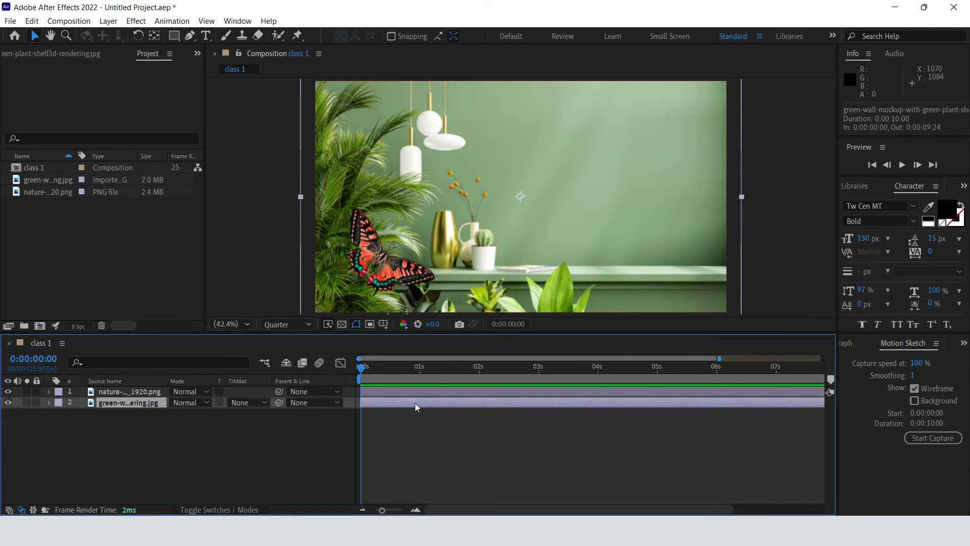
pyautogui.press('Delete')
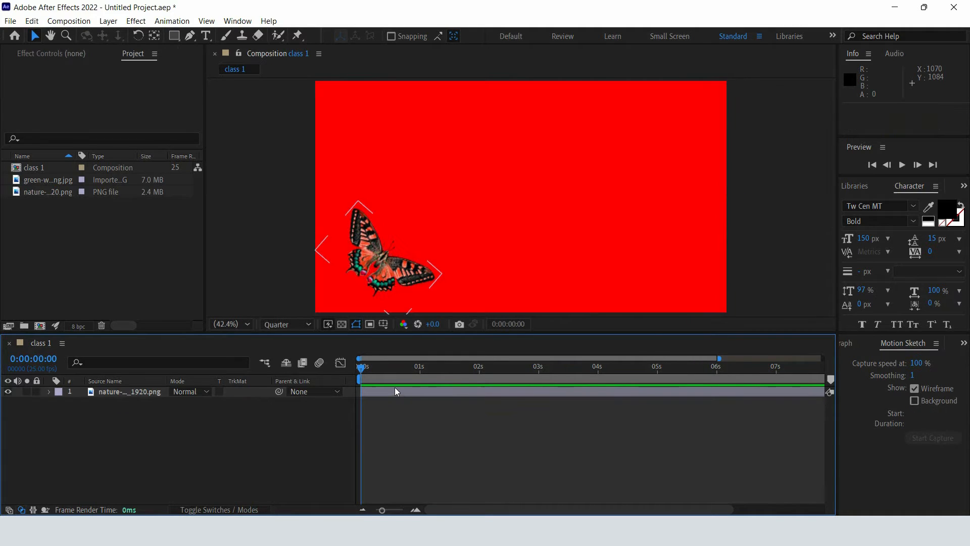
pyautogui.click(396, 387)
pyautogui.press('Delete')
# Import class 2.psd from the D: drive's after effect folder as Composition - Retain Layer Sizes with Editable Layer Styles, and open the class 2 composition.
pyautogui.click(57, 214)
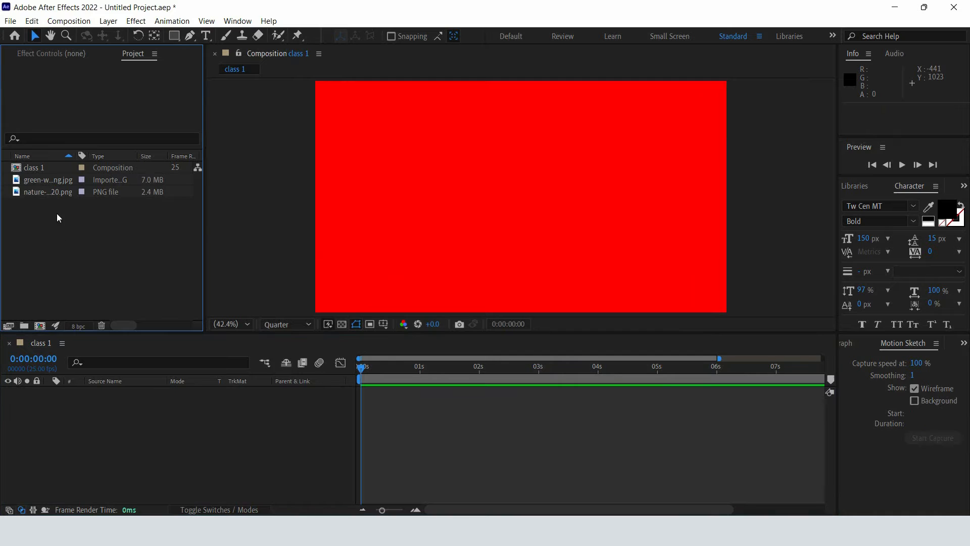
pyautogui.doubleClick(119, 225)
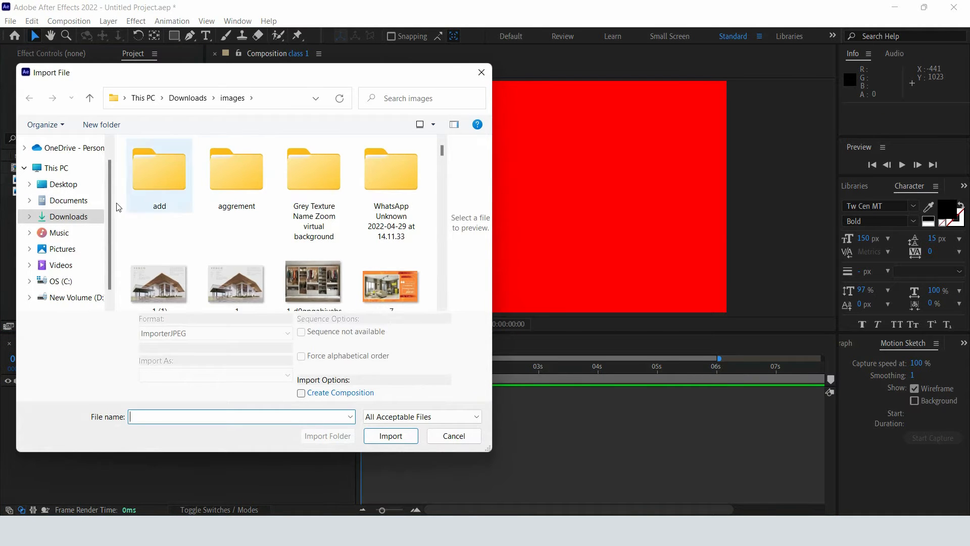
pyautogui.click(76, 297)
pyautogui.click(160, 174)
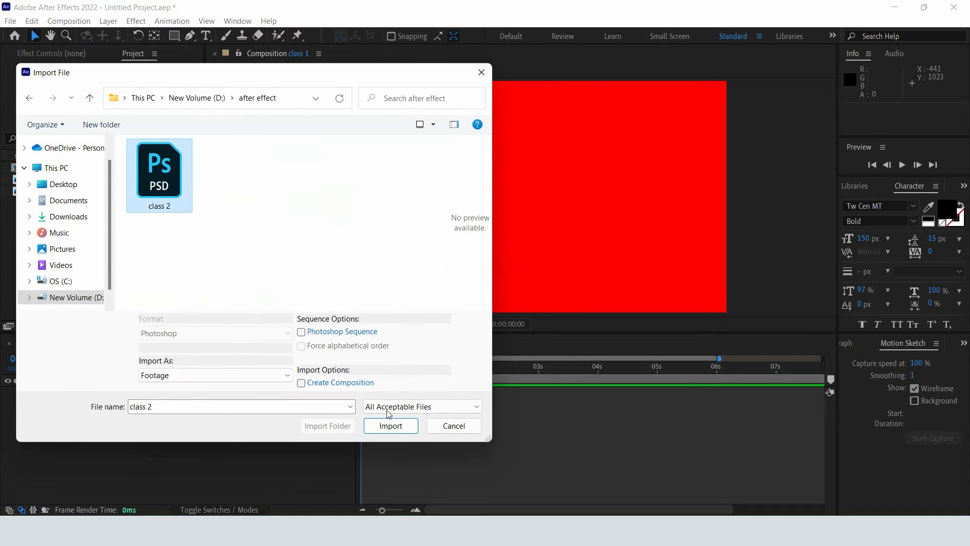
pyautogui.moveTo(295, 76); pyautogui.dragTo(390, 67)
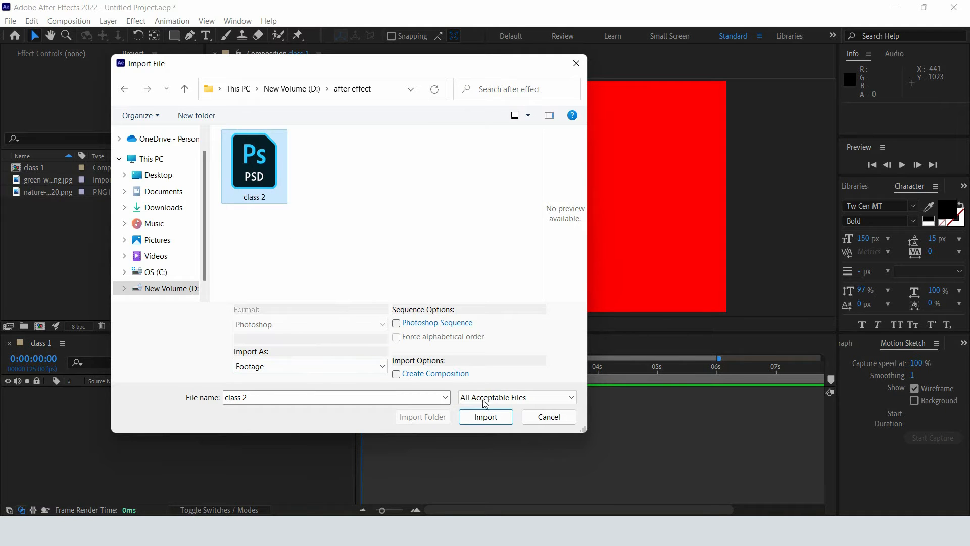
pyautogui.click(488, 418)
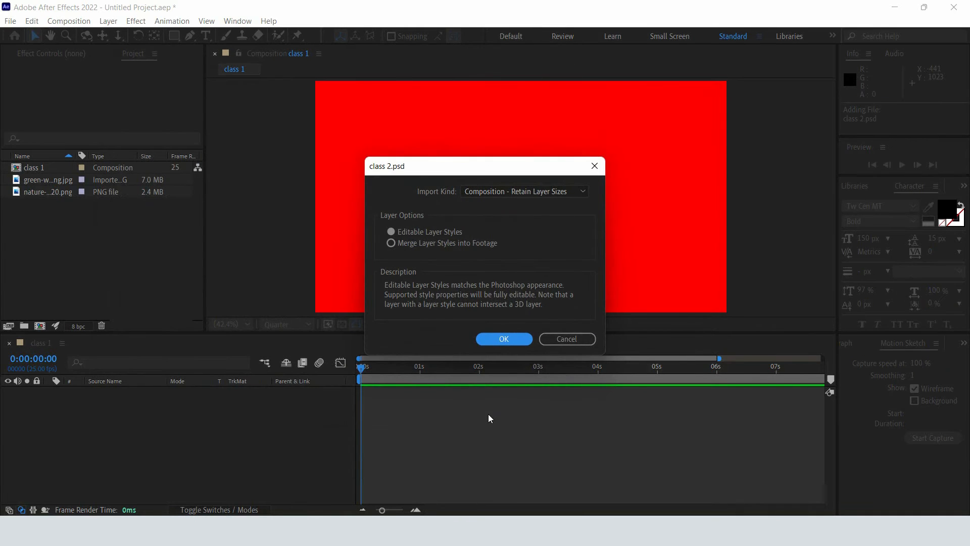
pyautogui.click(495, 341)
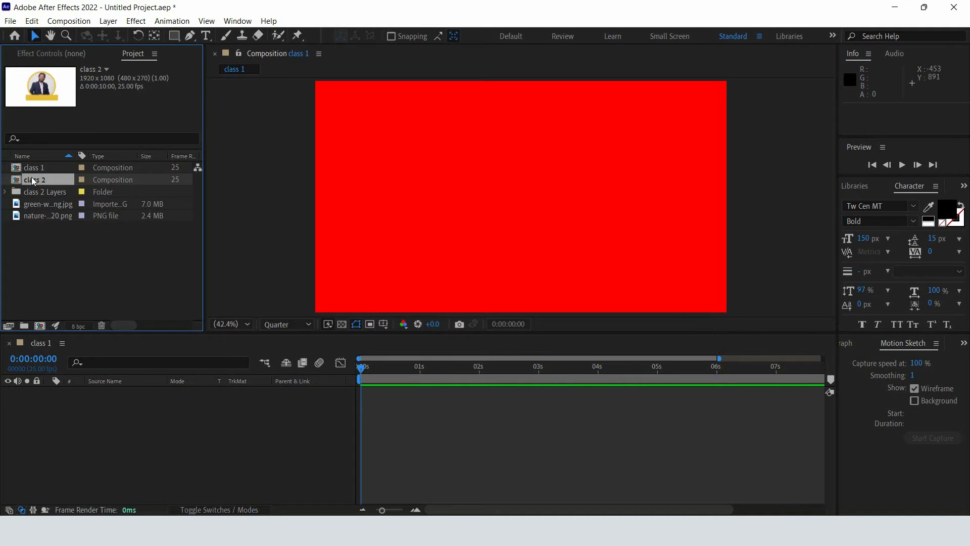
pyautogui.doubleClick(32, 177)
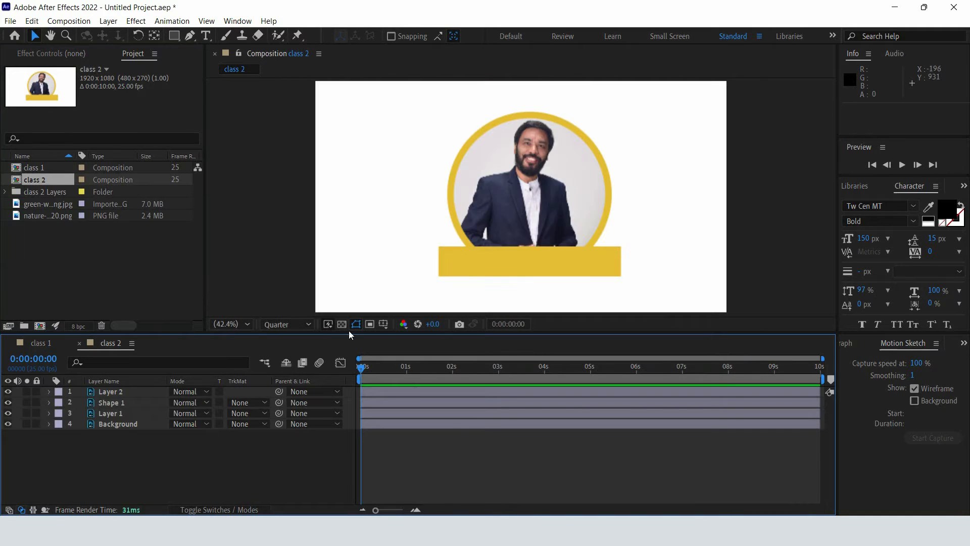
# Select Layer 2, Shape 1, Layer 1 and Background in the class 2 timeline to examine what each layer contains.
pyautogui.click(417, 388)
pyautogui.click(403, 402)
pyautogui.click(398, 412)
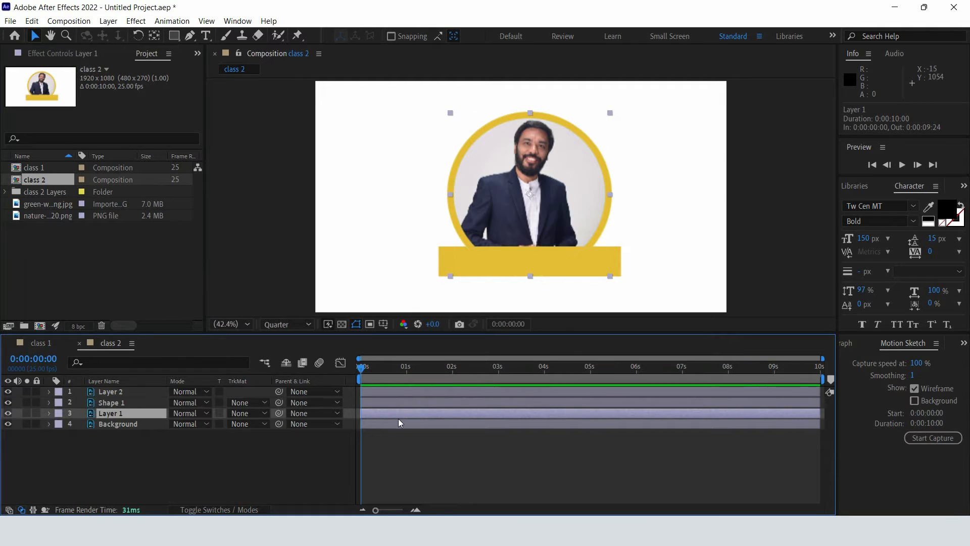
pyautogui.click(399, 423)
pyautogui.click(403, 401)
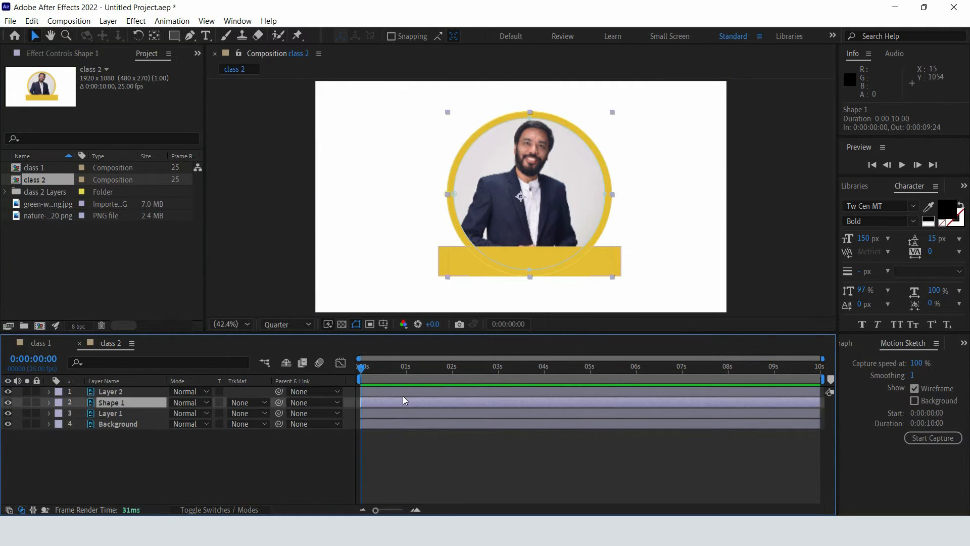
pyautogui.click(405, 392)
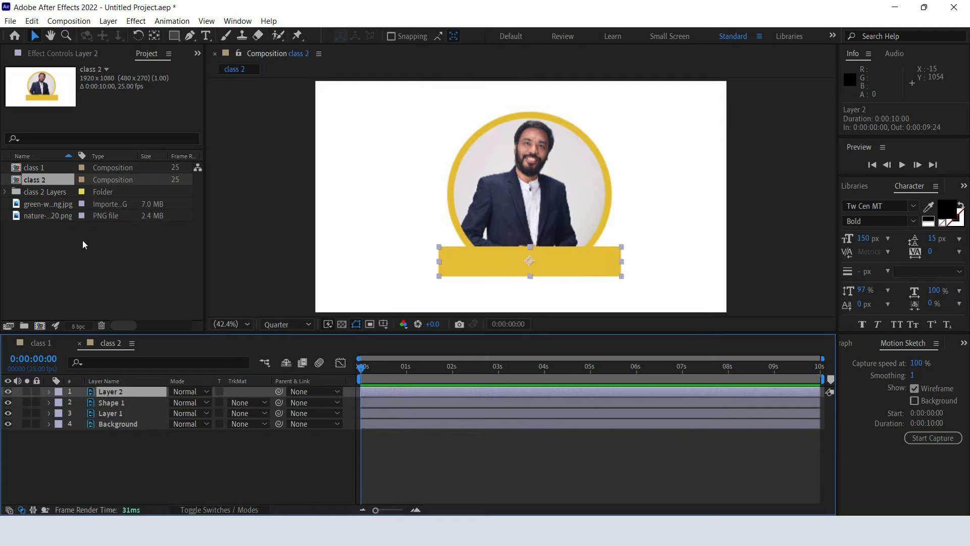
# Delete the class 2 composition from the project and confirm the deletion.
pyautogui.click(113, 286)
pyautogui.click(47, 178)
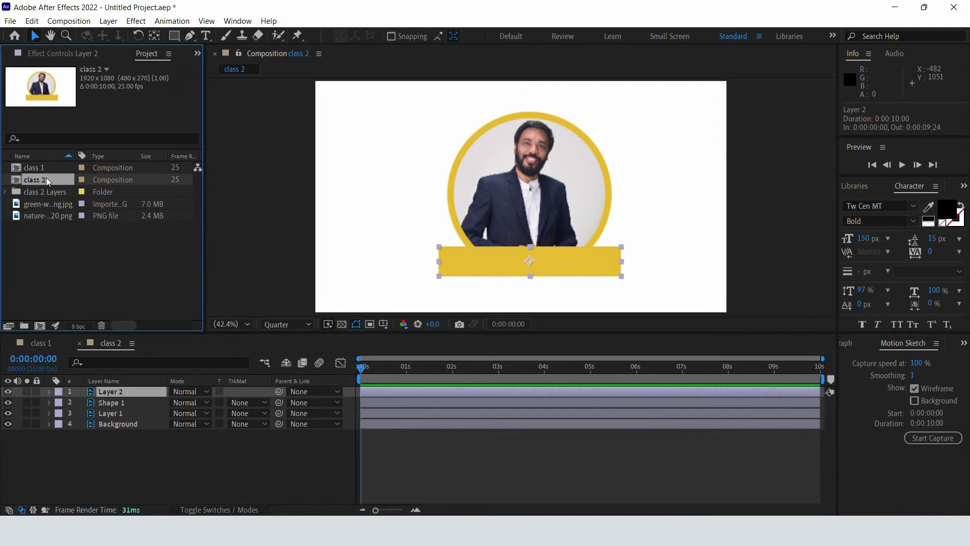
pyautogui.press('Delete')
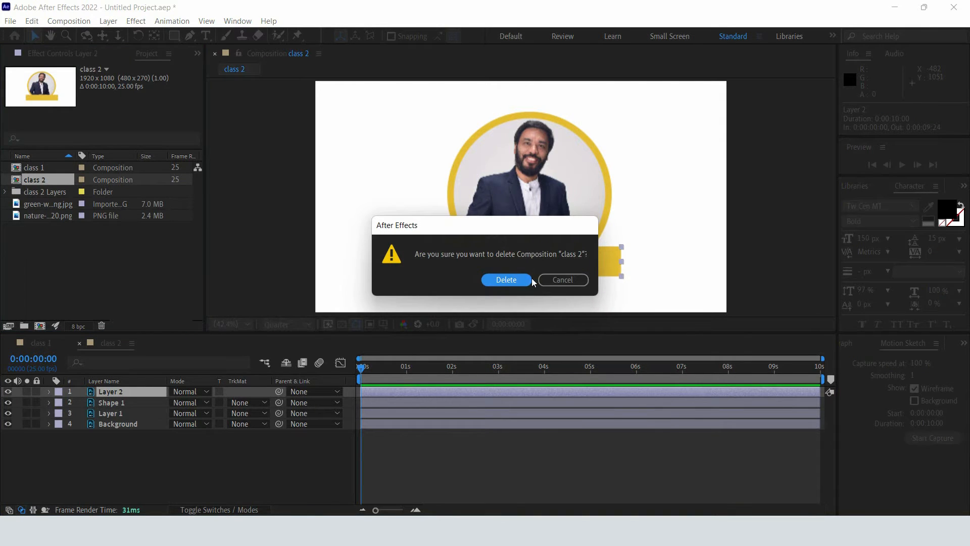
pyautogui.click(508, 279)
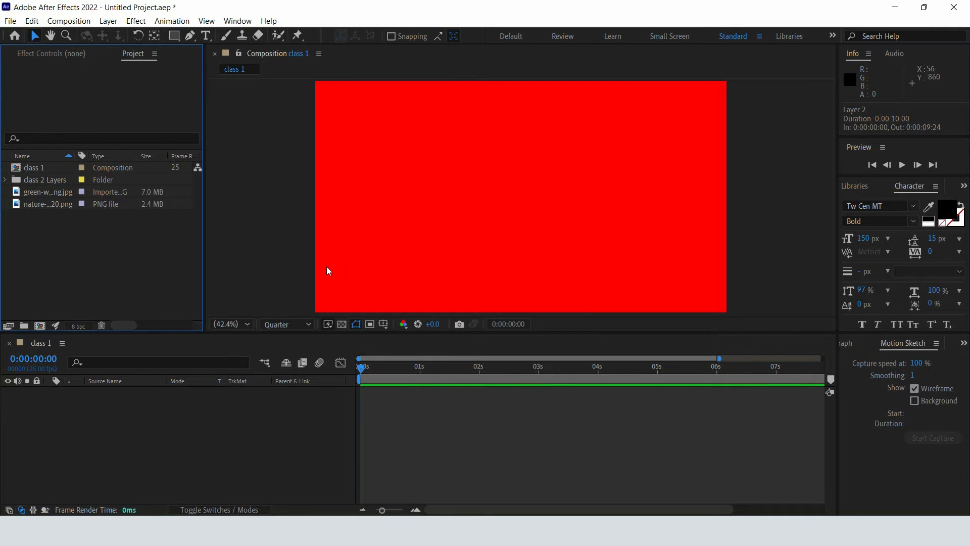
# Import class 2.psd from the D: drive's after effect folder as Composition - Retain Layer Sizes with Editable Layer Styles.
pyautogui.doubleClick(120, 237)
pyautogui.click(251, 152)
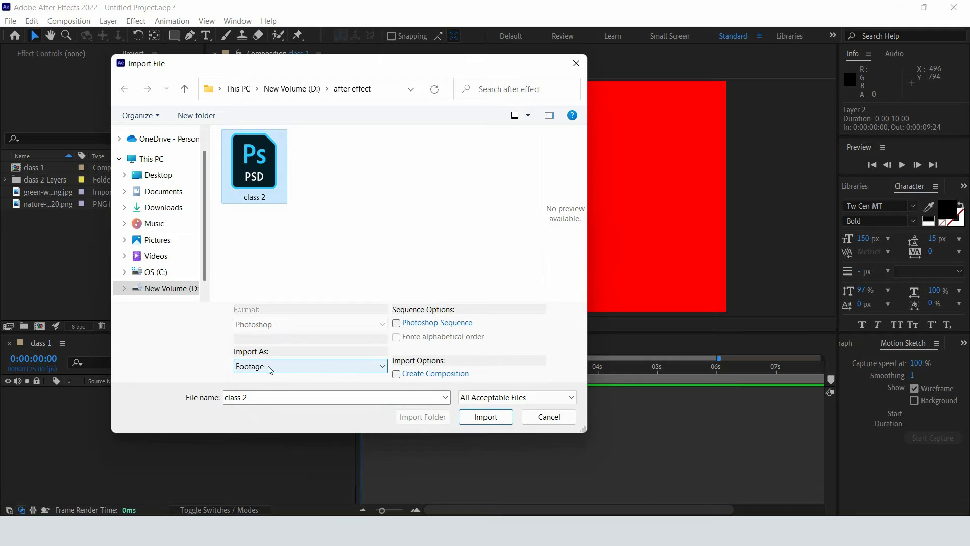
pyautogui.click(311, 368)
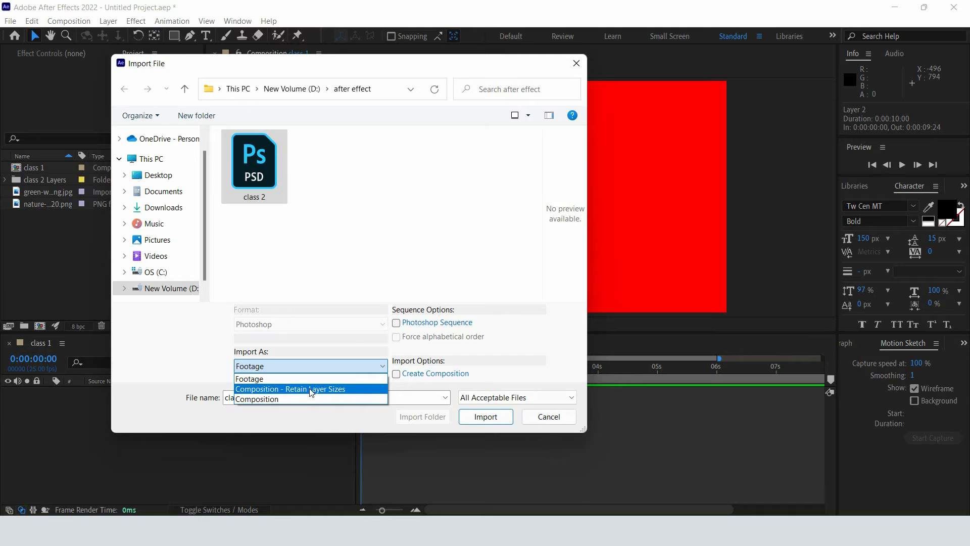
pyautogui.click(276, 390)
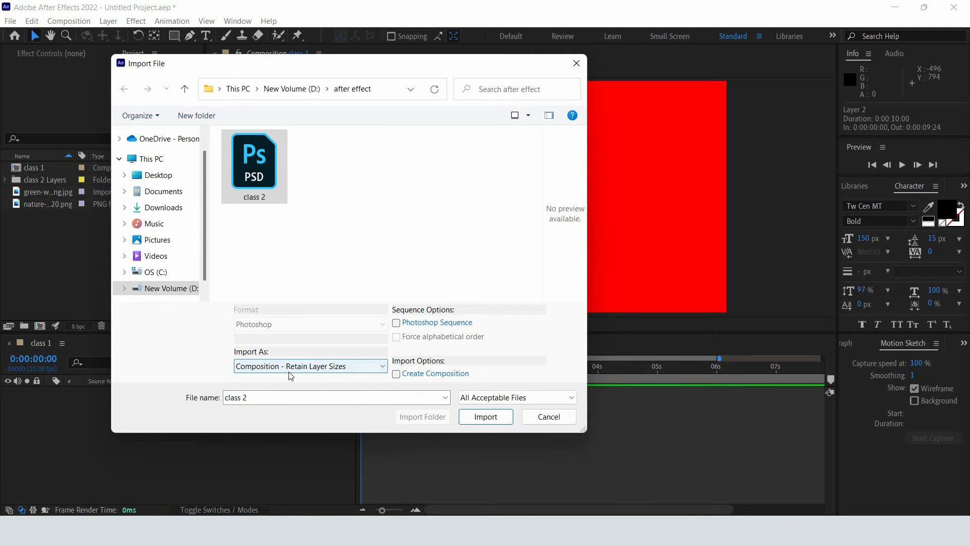
pyautogui.click(479, 417)
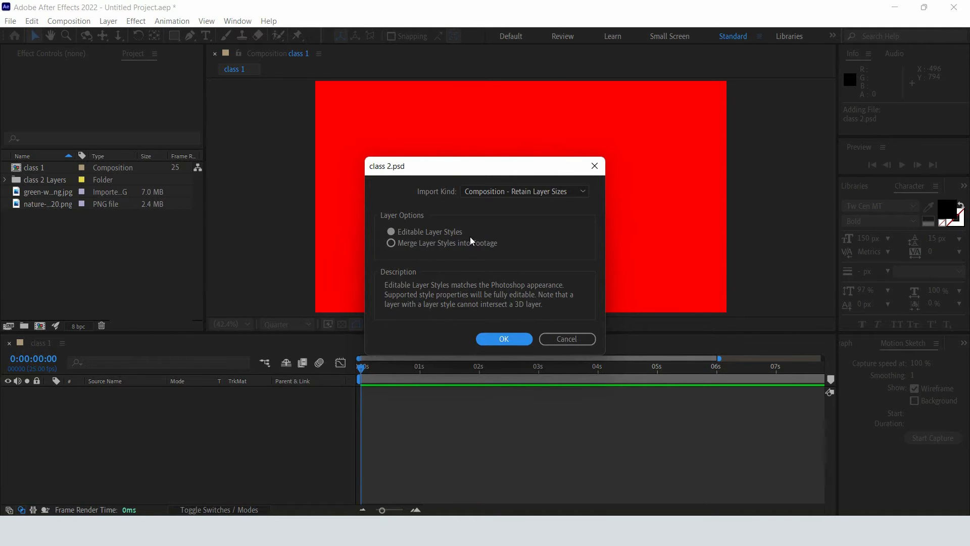
pyautogui.click(495, 339)
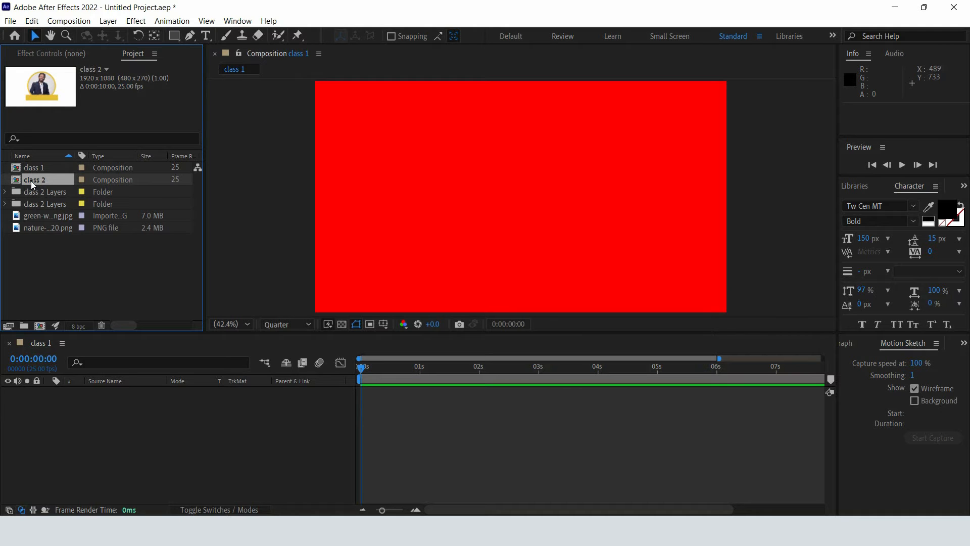
# Try adding class 2 to the class 1 composition, once in the viewer and once in the timeline, deleting the layer each time.
pyautogui.moveTo(32, 181); pyautogui.dragTo(495, 181)
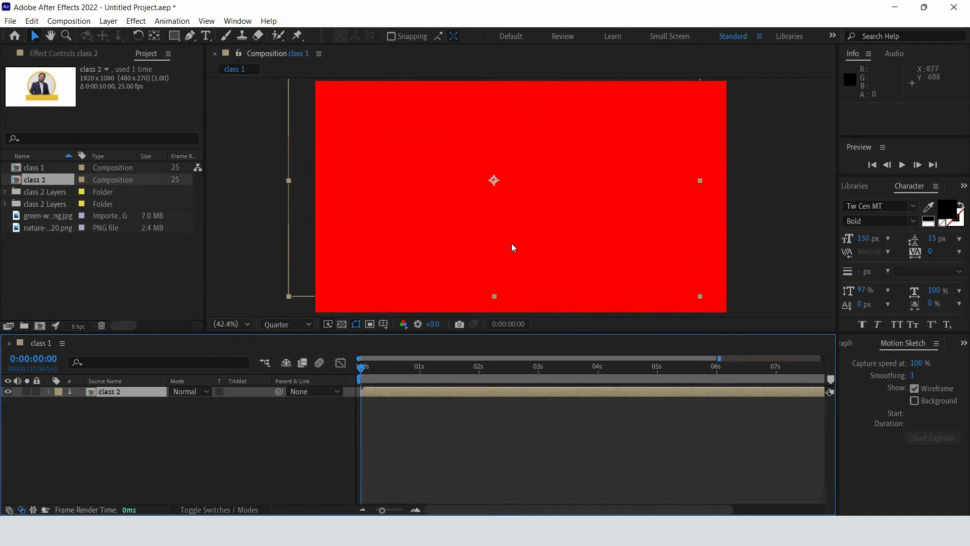
pyautogui.click(447, 391)
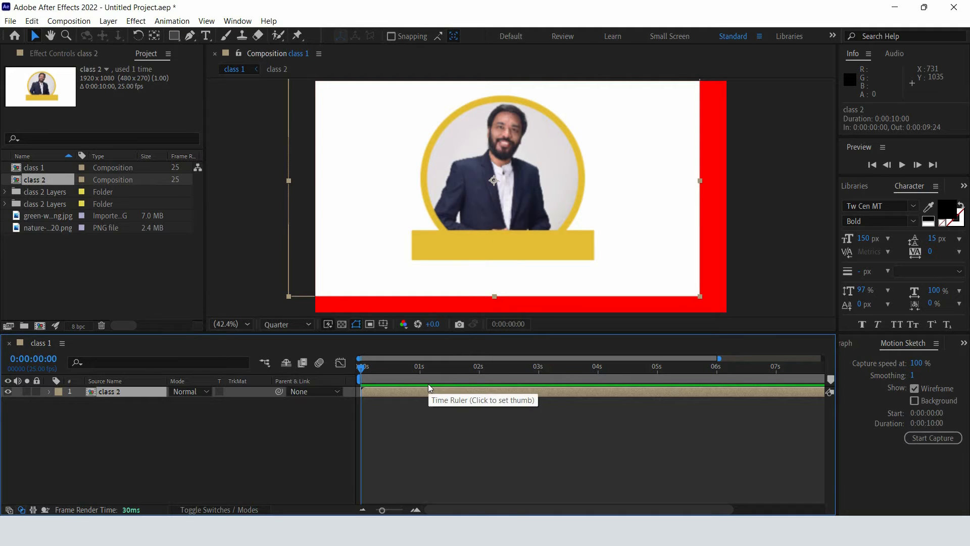
pyautogui.press('Delete')
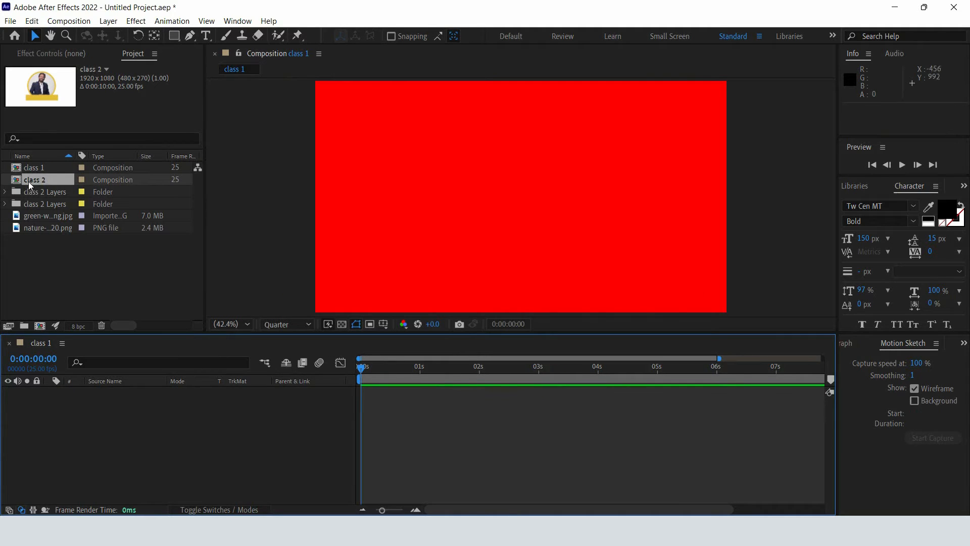
pyautogui.moveTo(32, 180); pyautogui.dragTo(141, 410)
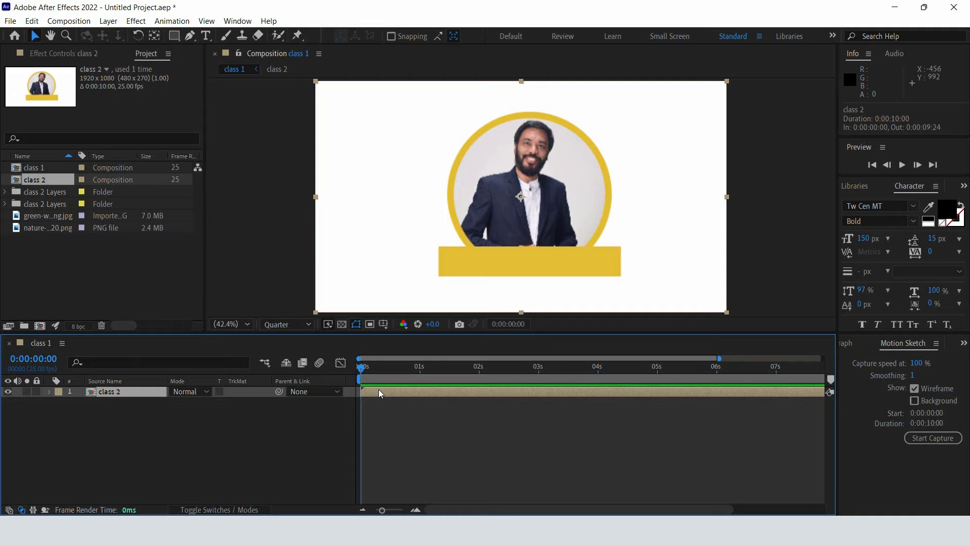
pyautogui.press('Delete')
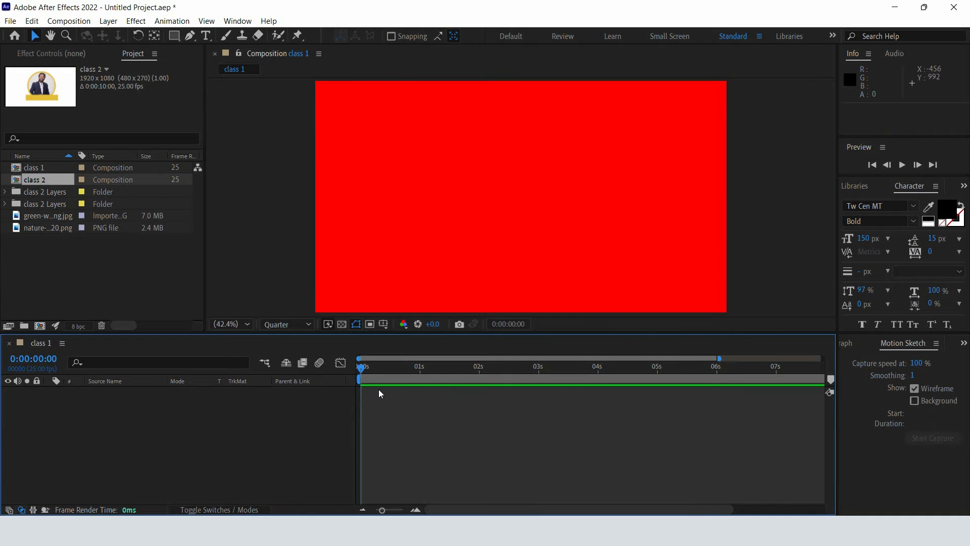
# Open the class 2 composition, examine its four layers one by one, and close its timeline.
pyautogui.click(38, 179)
pyautogui.doubleClick(38, 180)
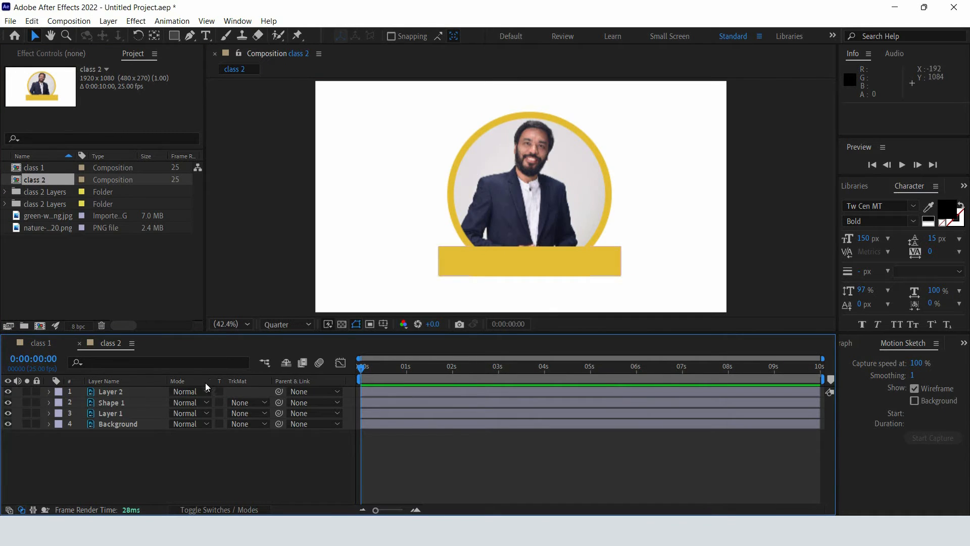
pyautogui.click(372, 390)
pyautogui.click(387, 402)
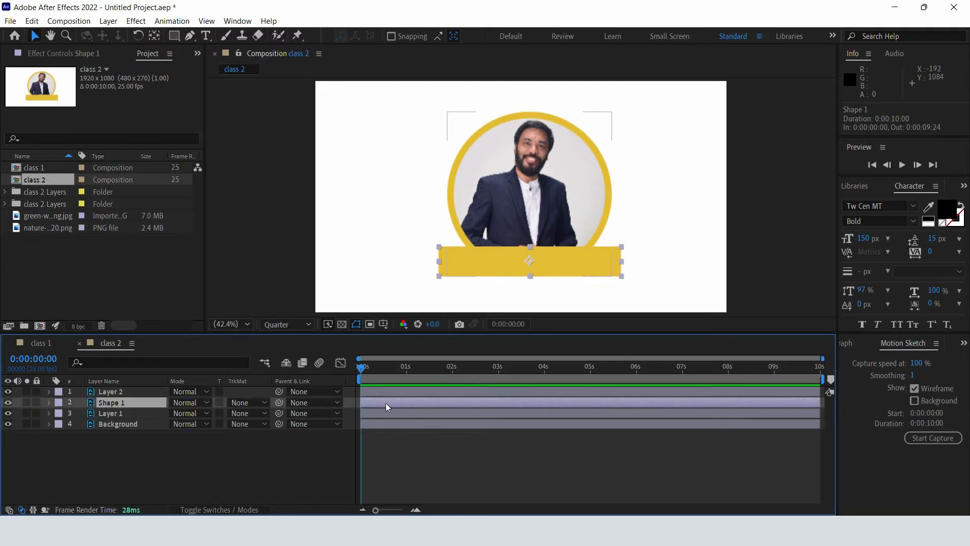
pyautogui.click(387, 413)
pyautogui.click(384, 423)
pyautogui.press('pagedown')
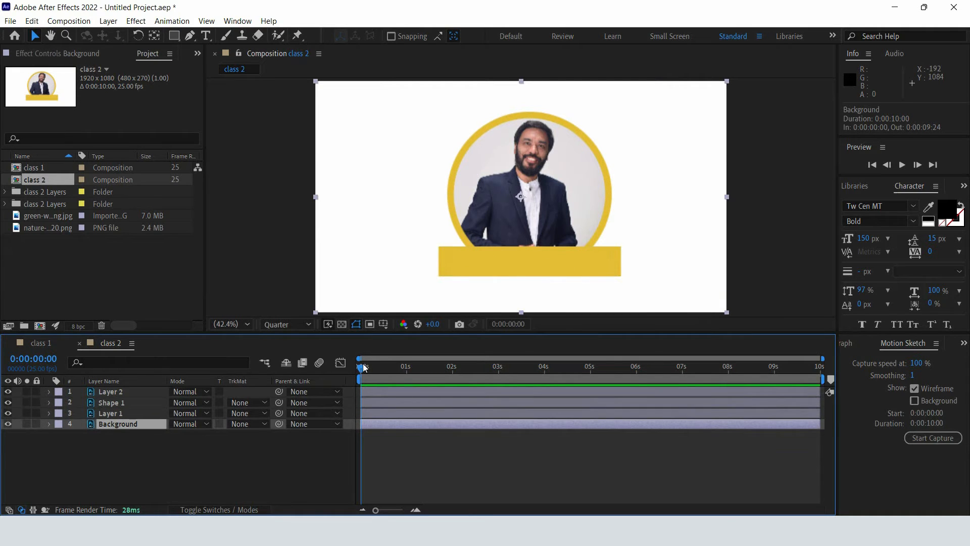
pyautogui.press('pageup')
pyautogui.click(79, 343)
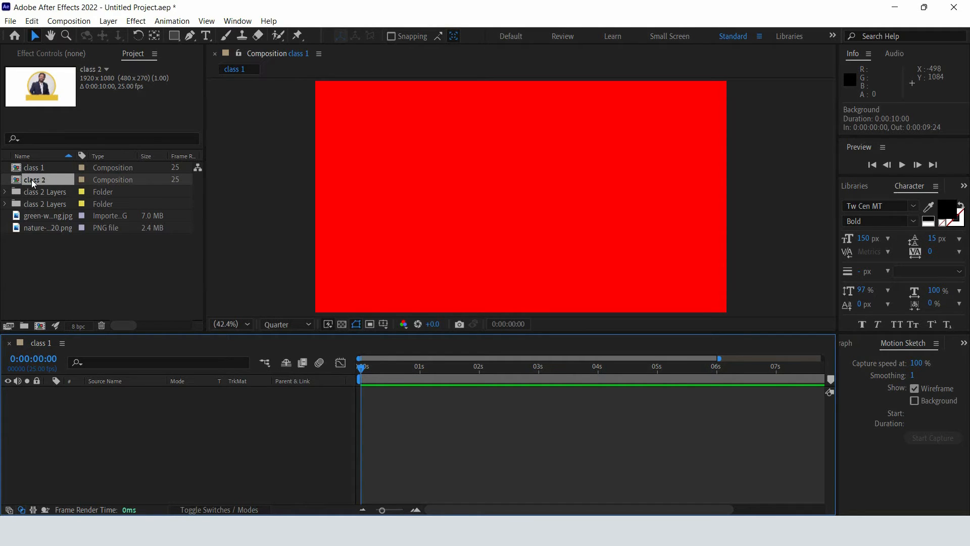
# Add class 2 to the class 1 timeline, place the plant-shelf image beneath it, and move the current time to 0:00:00:06.
pyautogui.moveTo(31, 180); pyautogui.dragTo(138, 395)
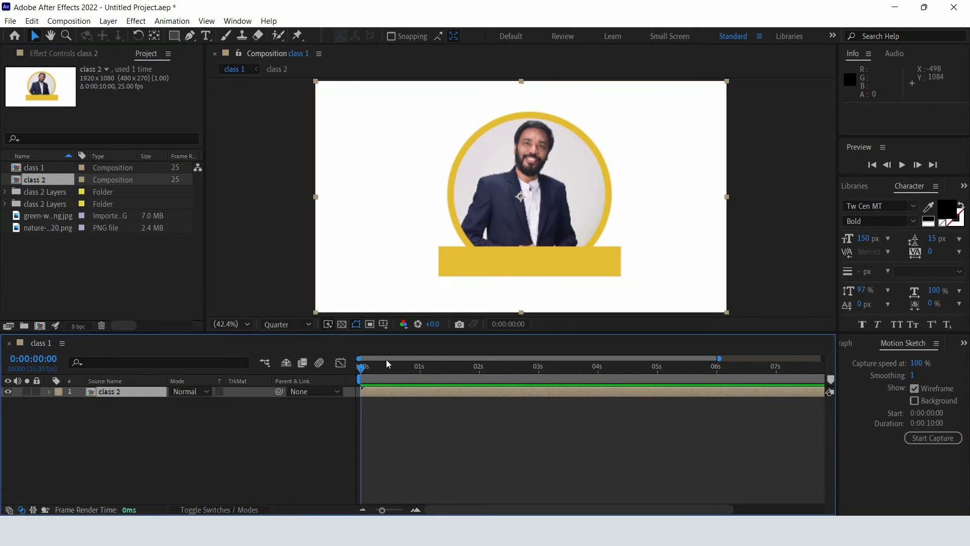
pyautogui.moveTo(367, 365); pyautogui.dragTo(347, 378)
pyautogui.click(29, 216)
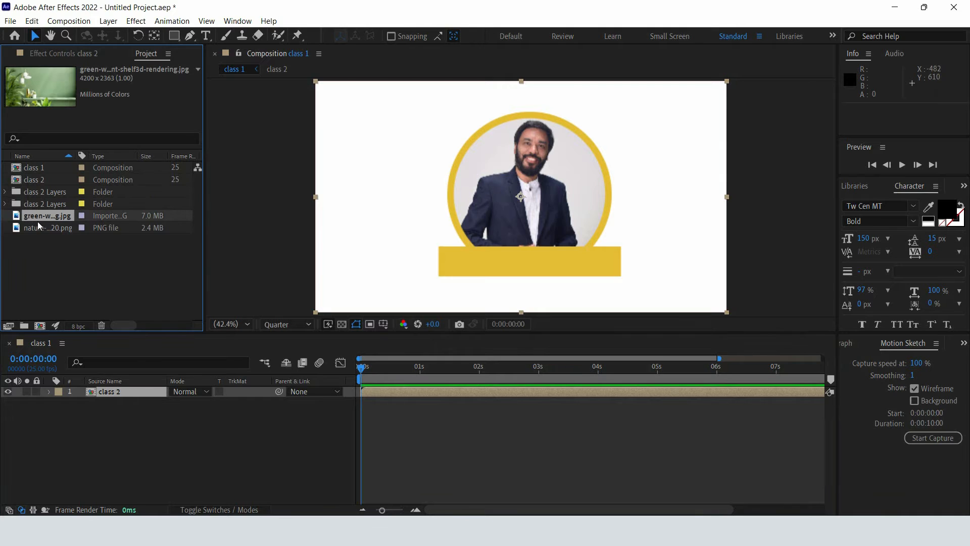
pyautogui.moveTo(38, 221); pyautogui.dragTo(345, 427)
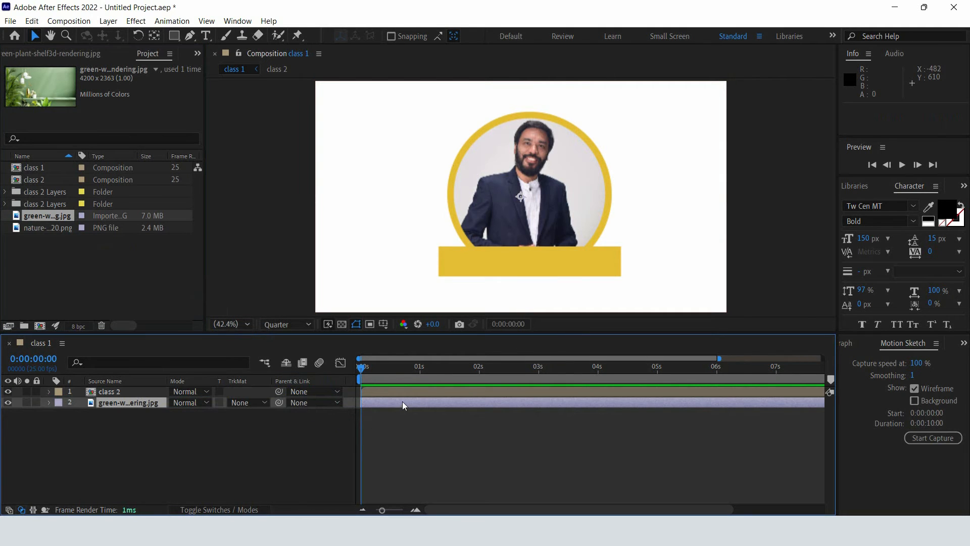
pyautogui.moveTo(356, 370); pyautogui.dragTo(377, 380)
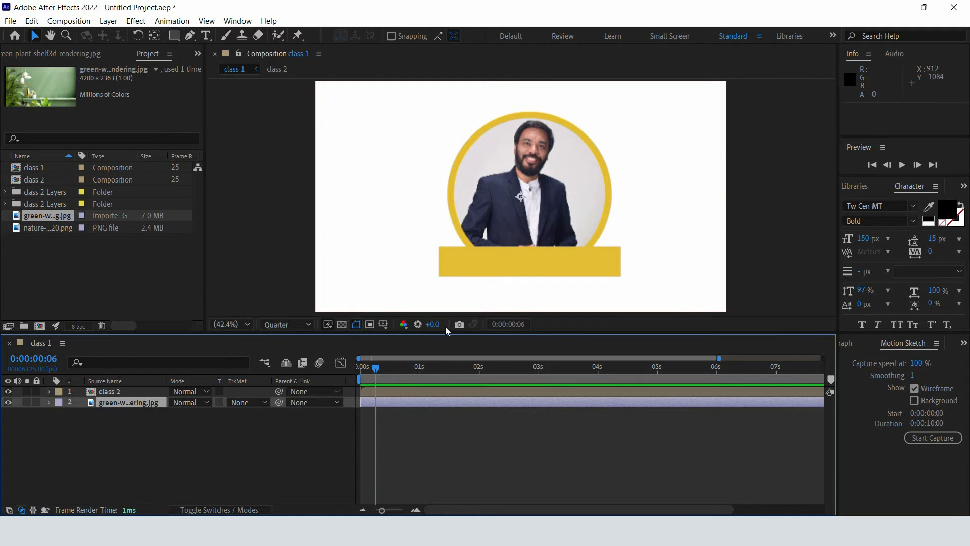
# Expand the class 2 layer in class 1 to check its Transform group, and collapse it again.
pyautogui.click(373, 390)
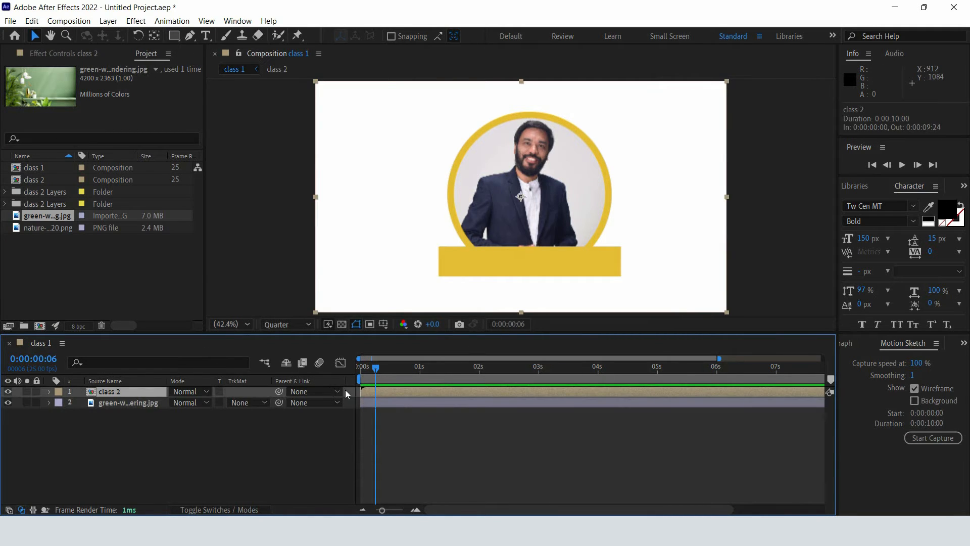
pyautogui.click(48, 392)
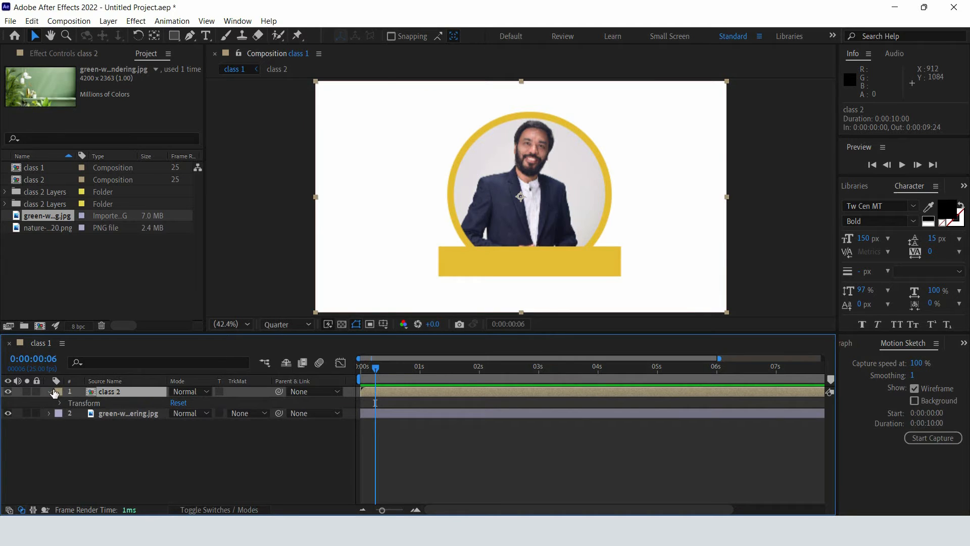
pyautogui.click(147, 401)
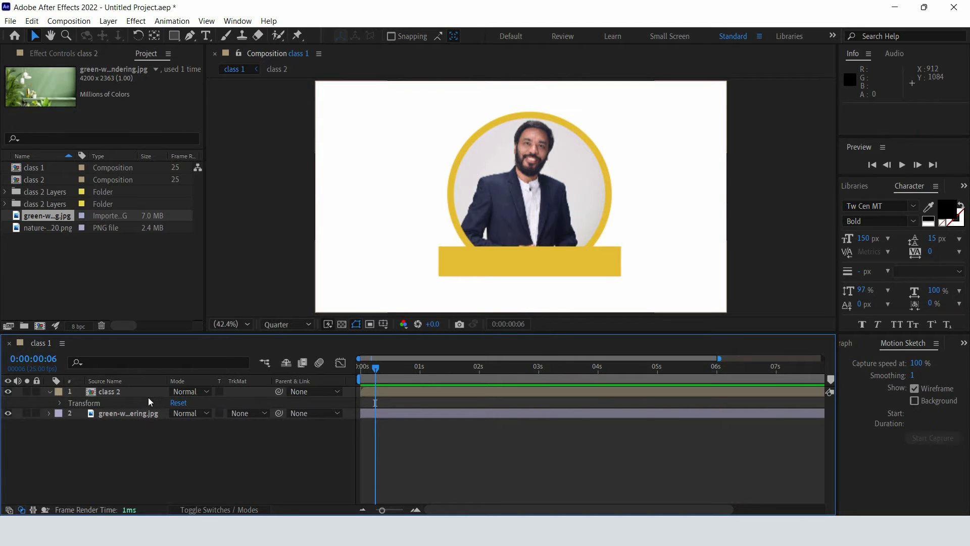
pyautogui.click(50, 390)
# Open the nested class 2 composition from its layer, hide its Background layer, and return to class 1.
pyautogui.doubleClick(404, 393)
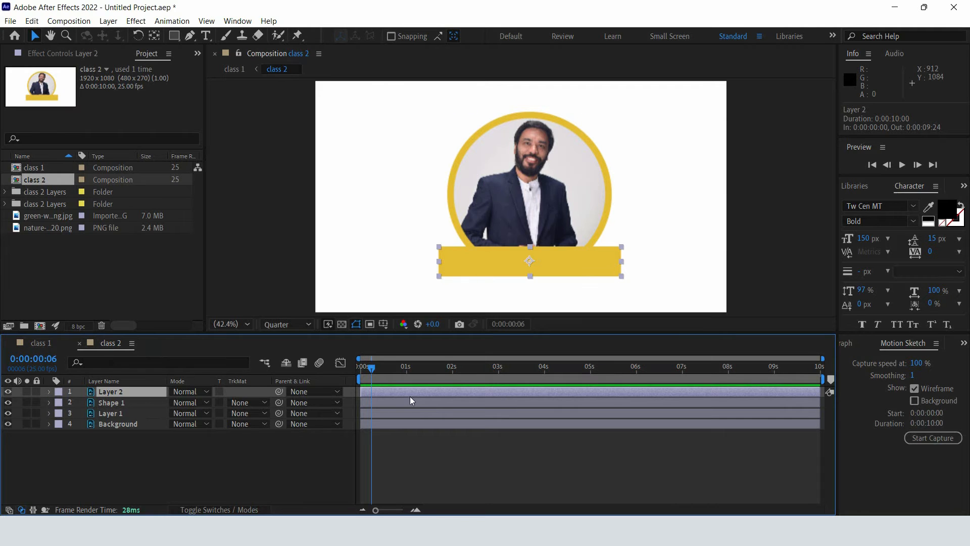
pyautogui.click(399, 423)
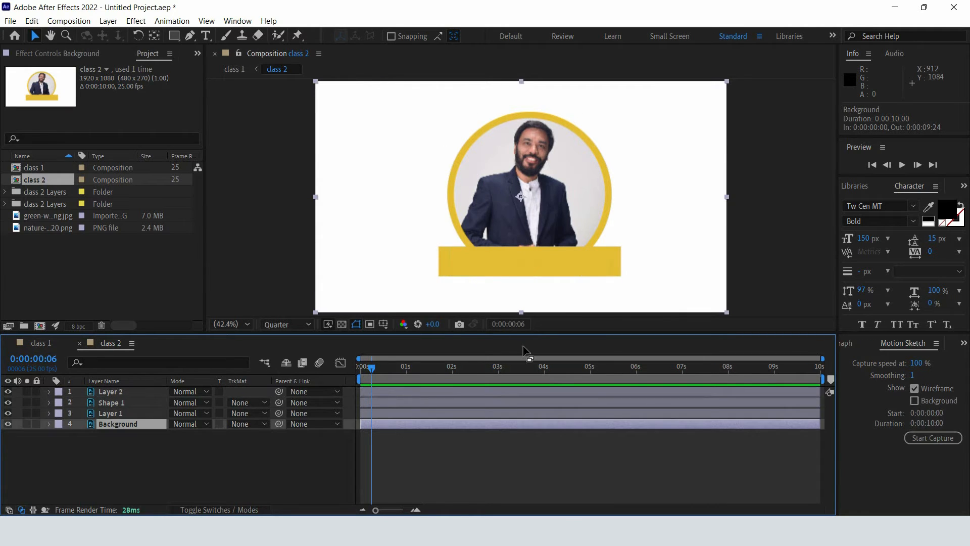
pyautogui.click(8, 424)
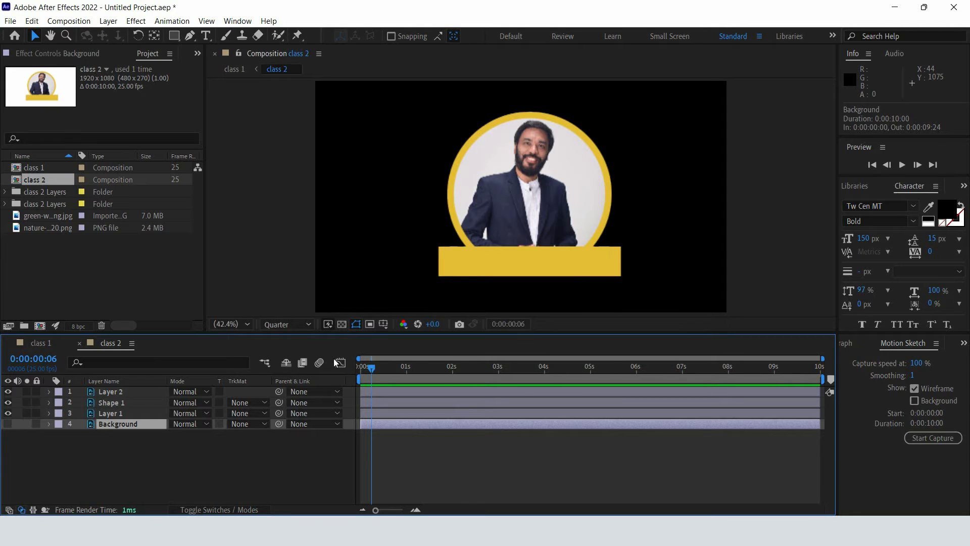
pyautogui.click(42, 343)
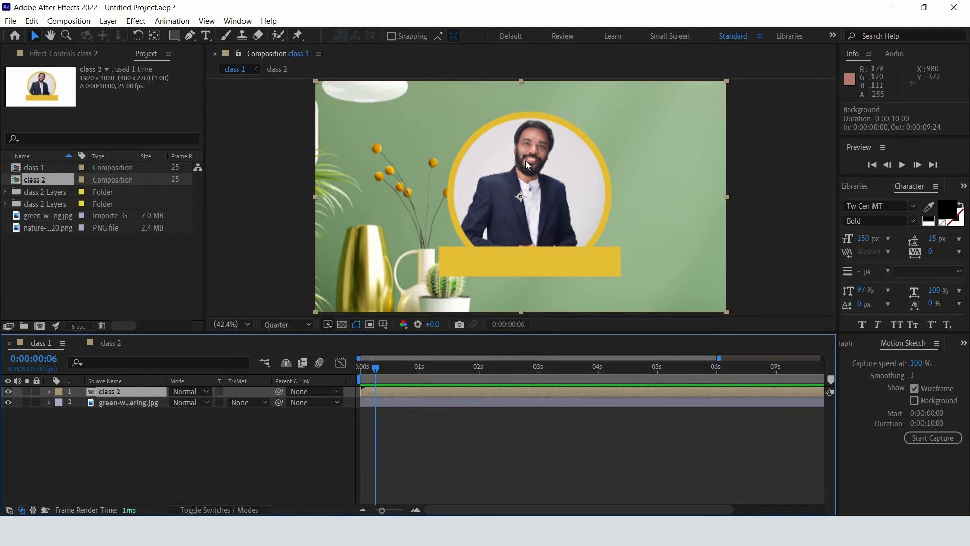
# Switch between class 1 and class 2 to compare the nested layer with its source layers, and close the class 2 timeline.
pyautogui.click(425, 432)
pyautogui.click(403, 393)
pyautogui.click(109, 343)
pyautogui.click(389, 413)
pyautogui.click(396, 403)
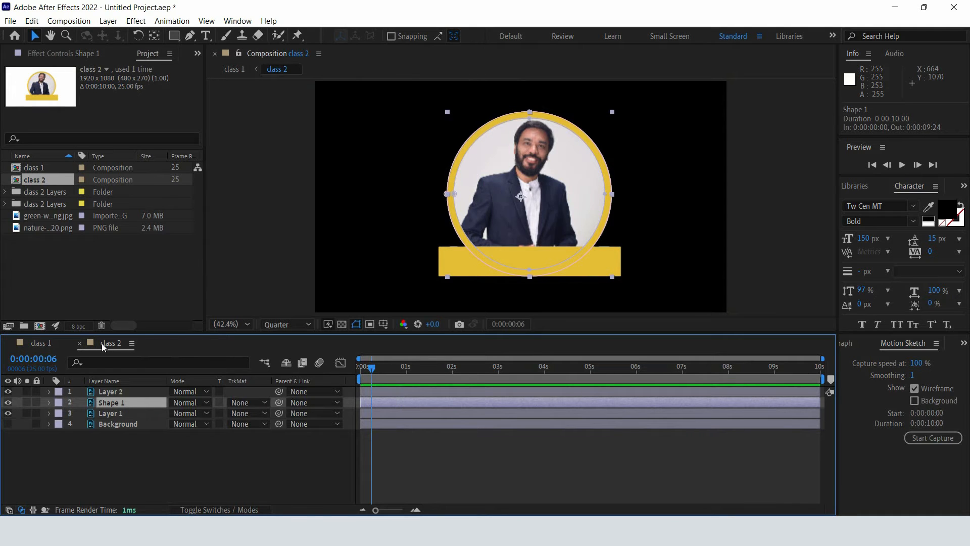
pyautogui.click(41, 344)
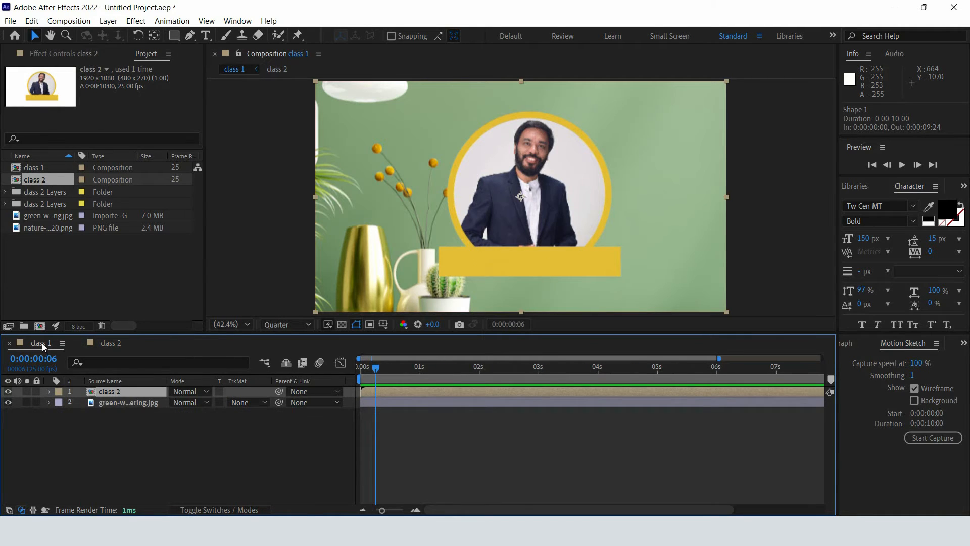
pyautogui.click(99, 344)
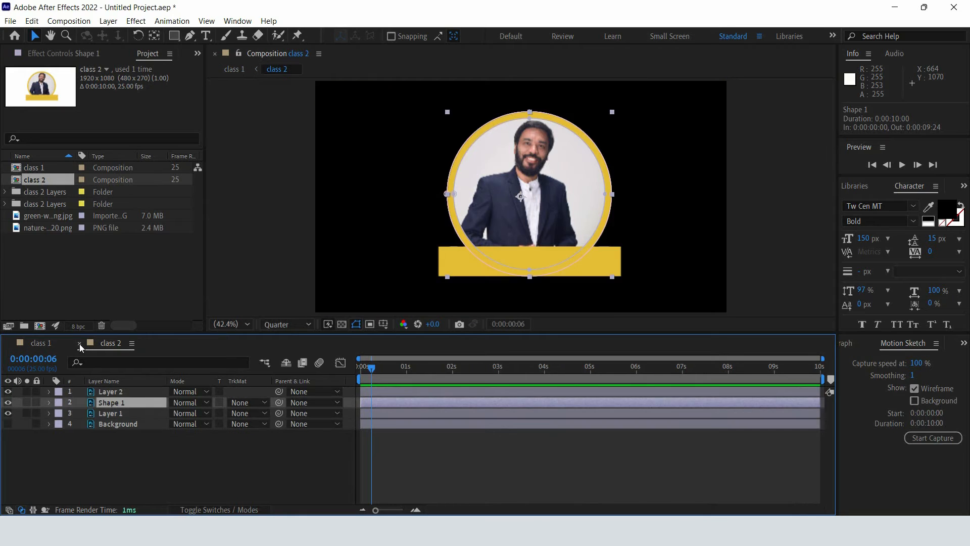
pyautogui.click(79, 343)
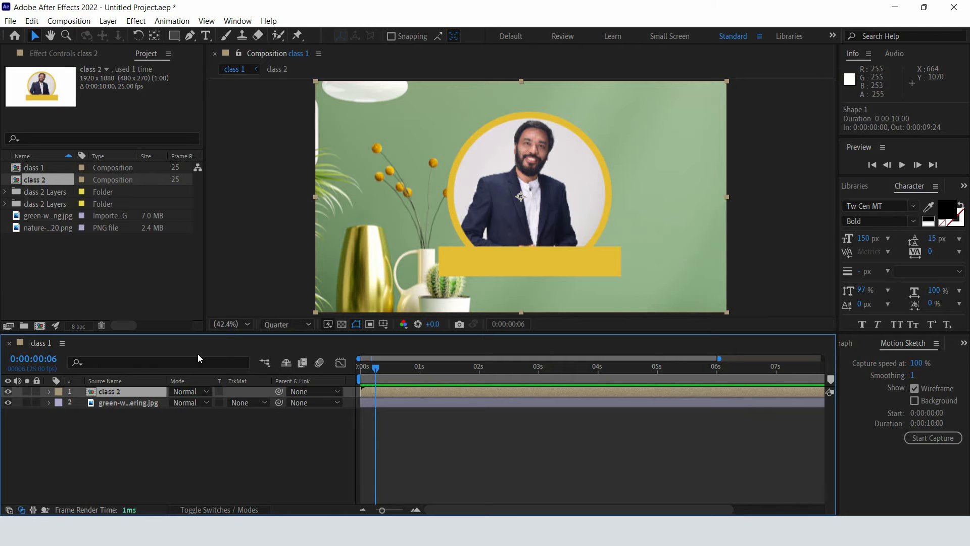
# Reopen the class 2 composition from the project, show its Background layer again, and close the class 1 timeline.
pyautogui.click(449, 427)
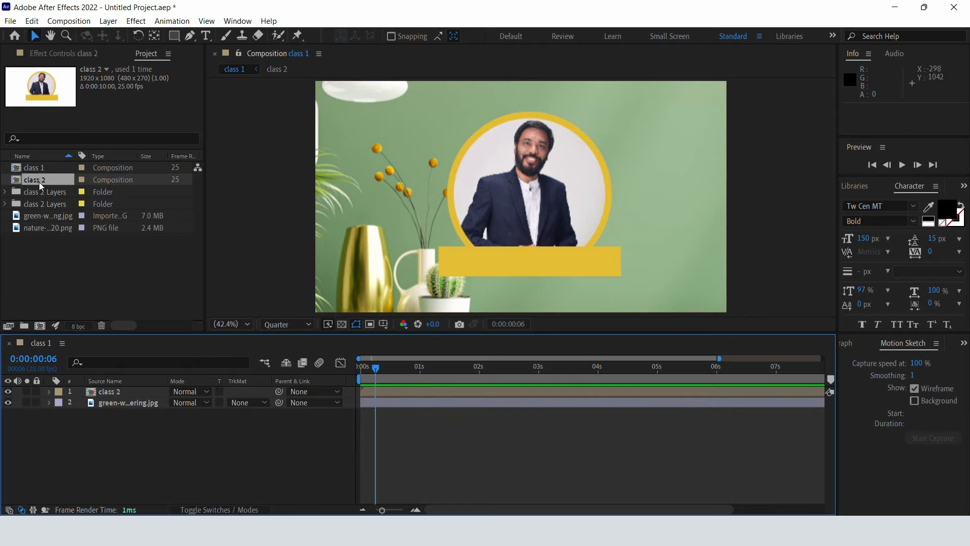
pyautogui.click(44, 242)
pyautogui.doubleClick(39, 181)
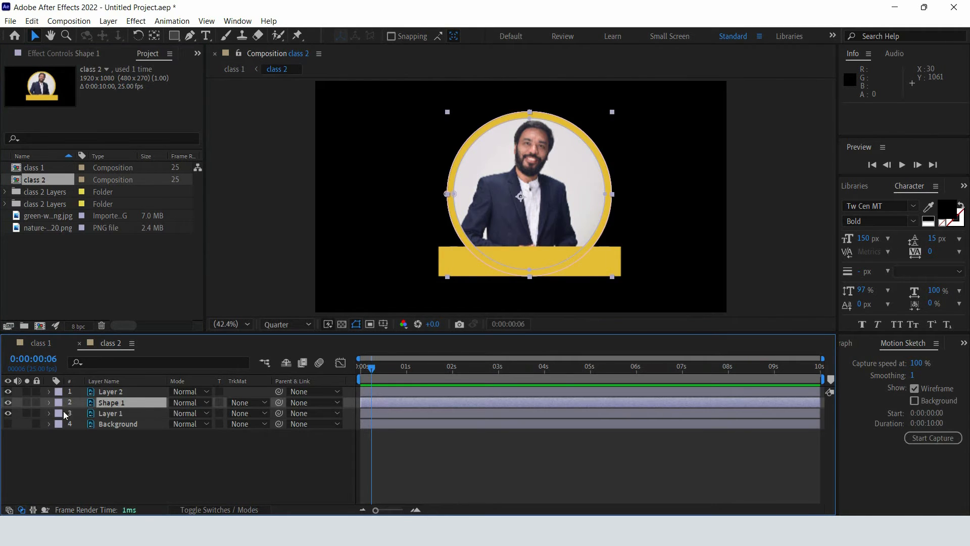
pyautogui.click(8, 423)
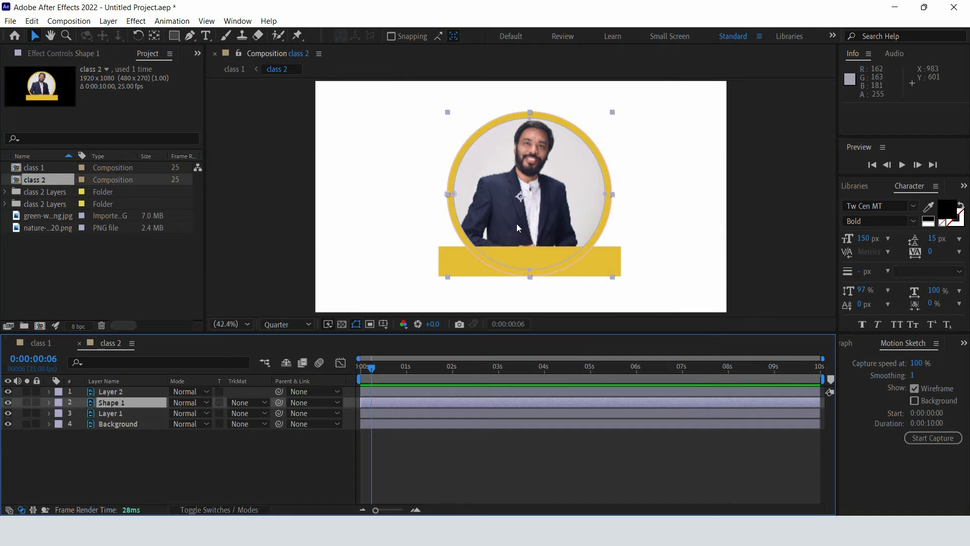
pyautogui.click(9, 343)
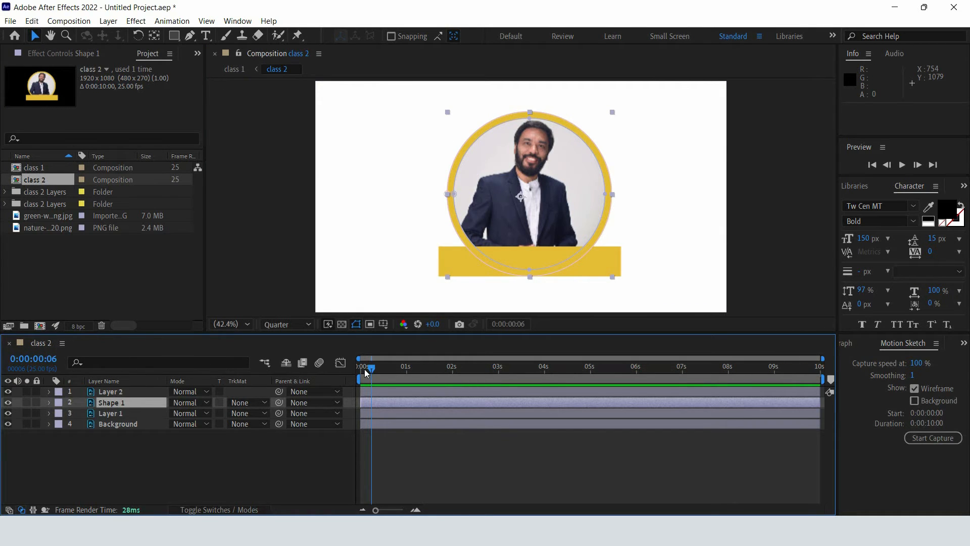
# Return the current time in class 2 to 0:00:00:00 and clear the layer selection.
pyautogui.moveTo(371, 368); pyautogui.dragTo(344, 367)
pyautogui.click(400, 421)
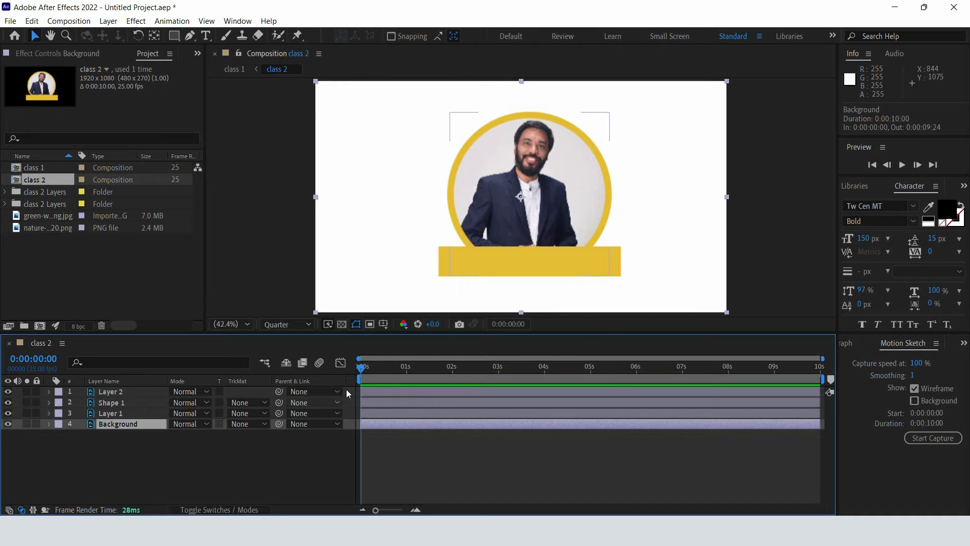
pyautogui.moveTo(359, 366); pyautogui.dragTo(326, 381)
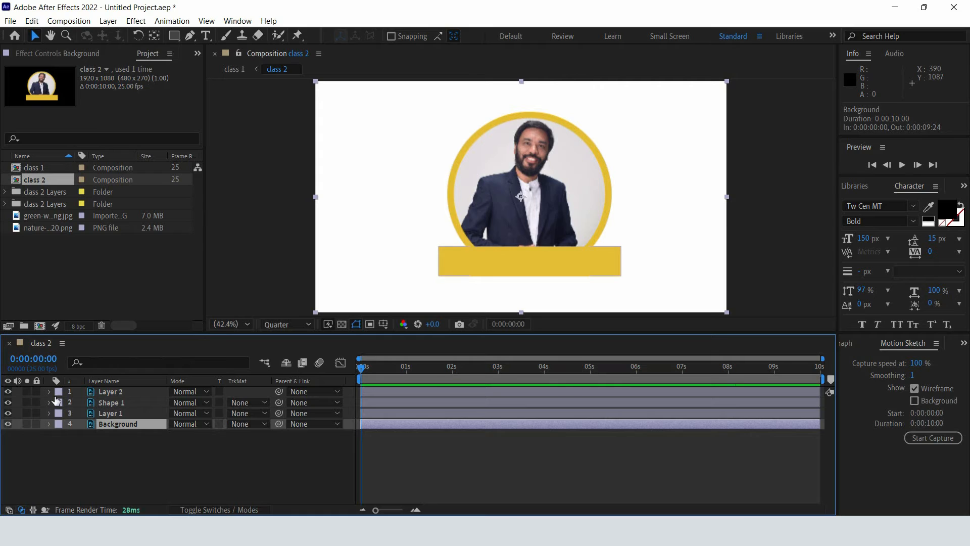
pyautogui.click(14, 392)
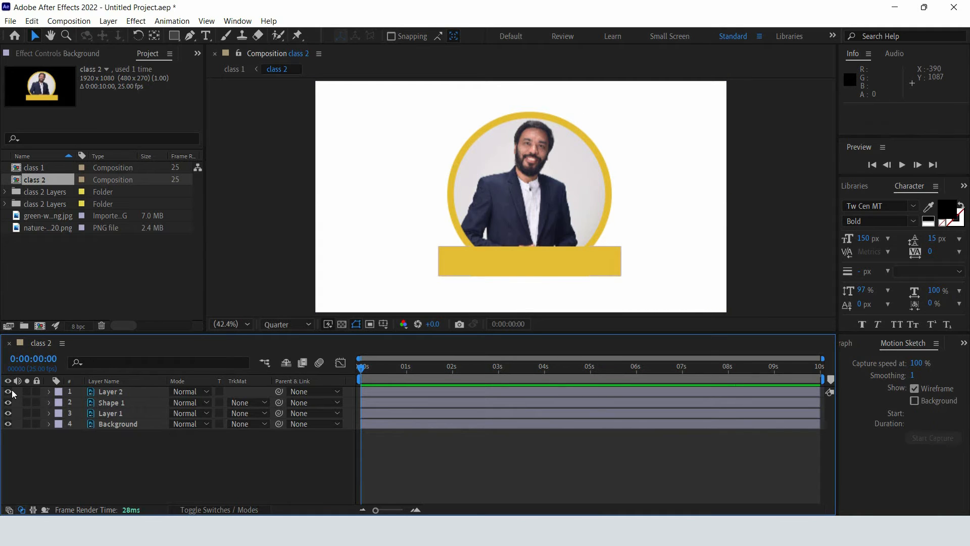
# Toggle the visibility of Layer 2, Shape 1, Layer 1 and Background off and on to examine what each contains.
pyautogui.click(7, 392)
pyautogui.click(8, 403)
pyautogui.click(7, 412)
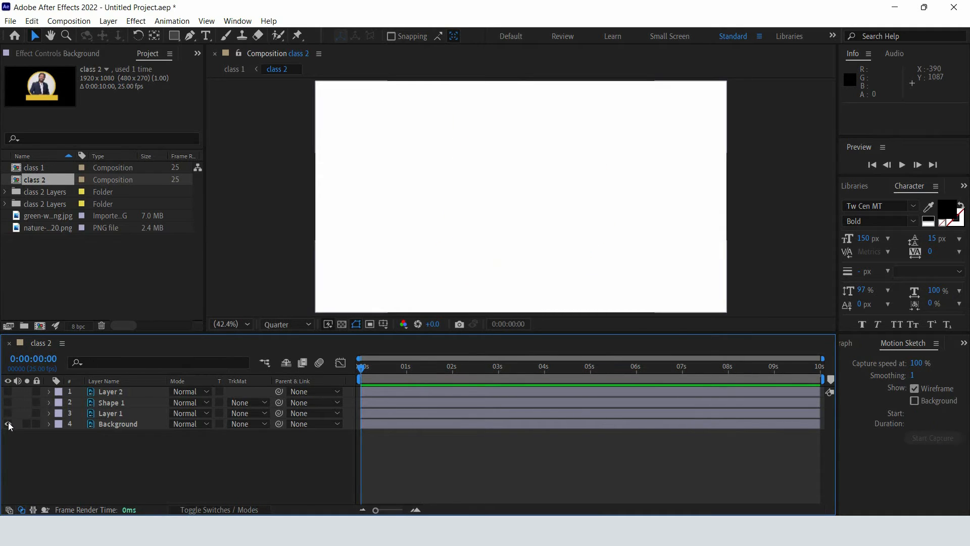
pyautogui.click(7, 423)
pyautogui.click(8, 423)
pyautogui.click(8, 413)
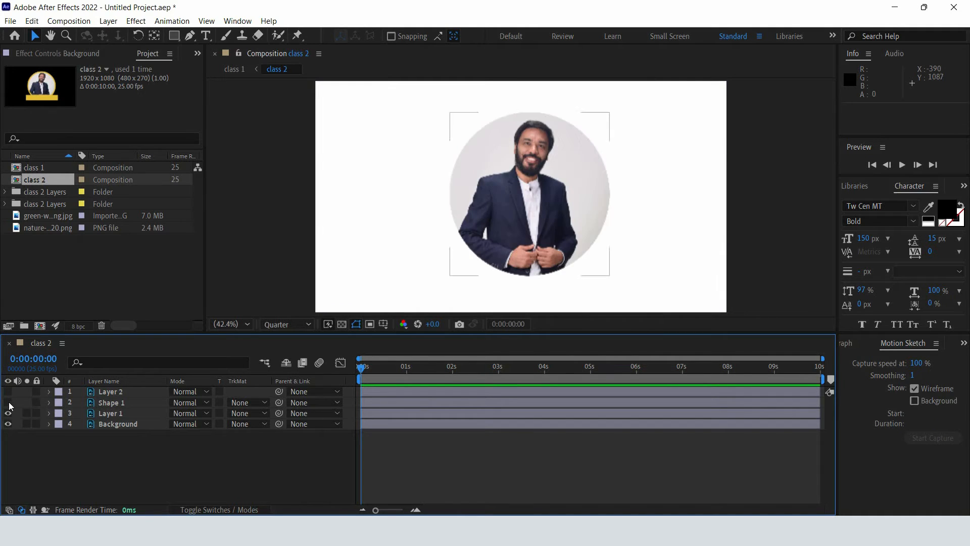
pyautogui.click(8, 402)
pyautogui.click(8, 392)
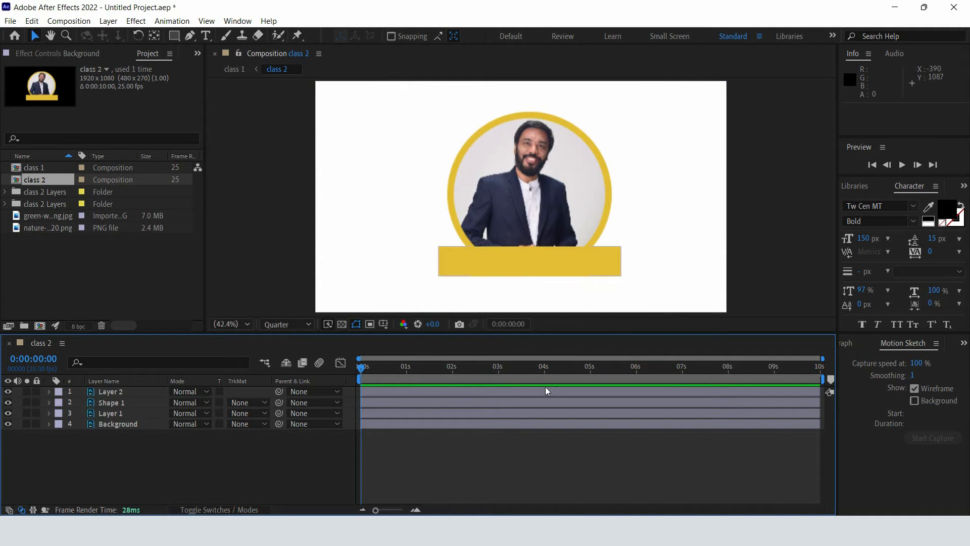
# Lock the Background layer in class 2, keeping the current time at 0:00:00:00.
pyautogui.click(427, 420)
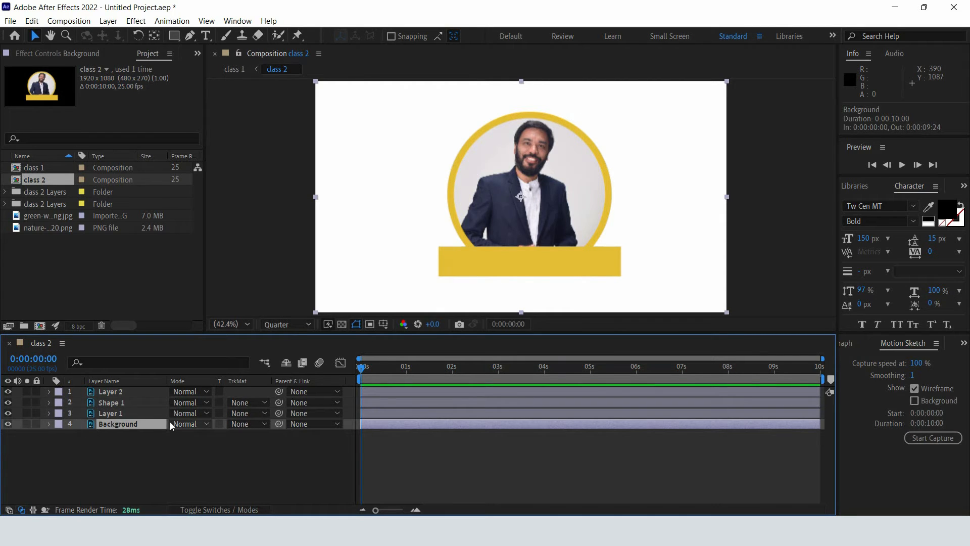
pyautogui.click(36, 424)
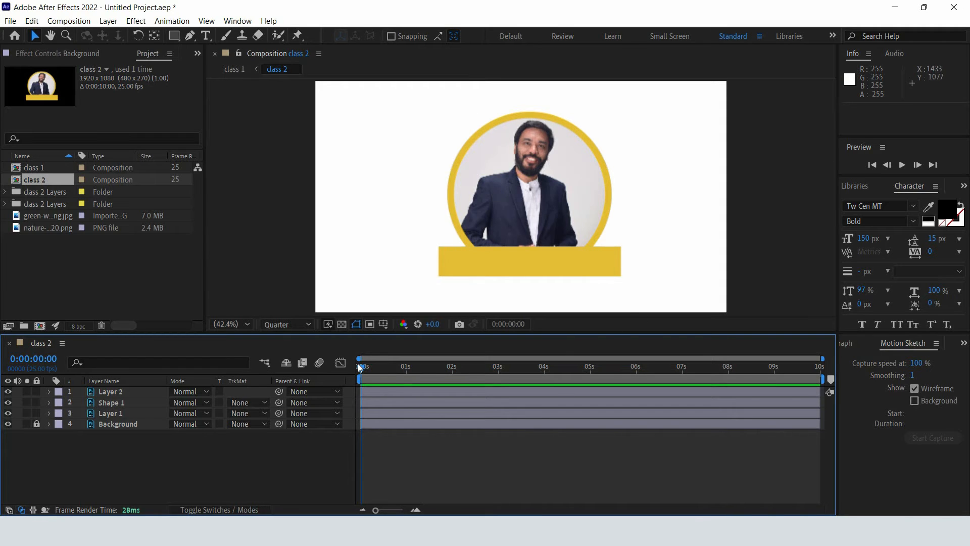
pyautogui.moveTo(359, 367); pyautogui.dragTo(323, 415)
# Set the class 2 composition's duration to 0:00:04:00 and scrub through the shortened timeline back to its start.
pyautogui.click(550, 470)
pyautogui.hotkey('ctrl', 'k')
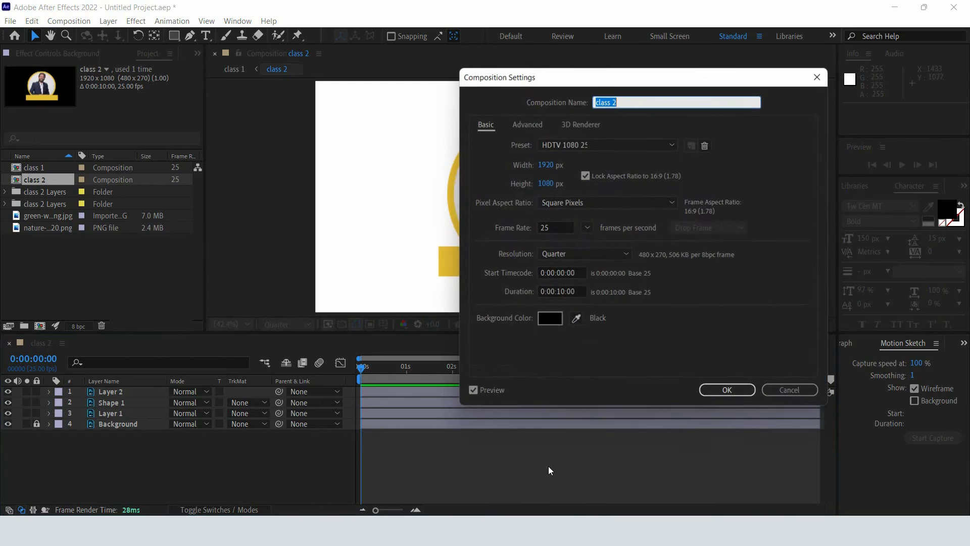
pyautogui.click(562, 292)
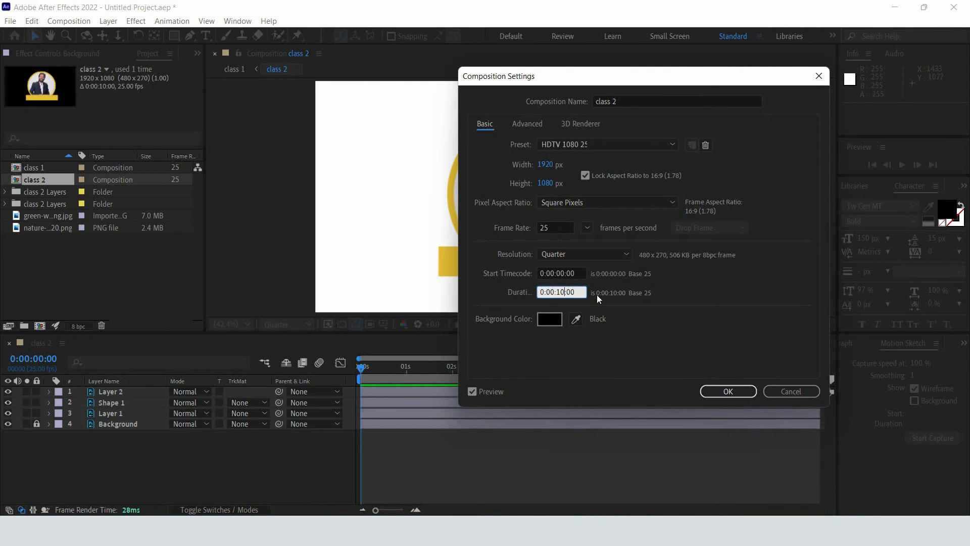
pyautogui.press('BackSpace')
pyautogui.press('BackSpace')
pyautogui.write('4')
pyautogui.click(723, 392)
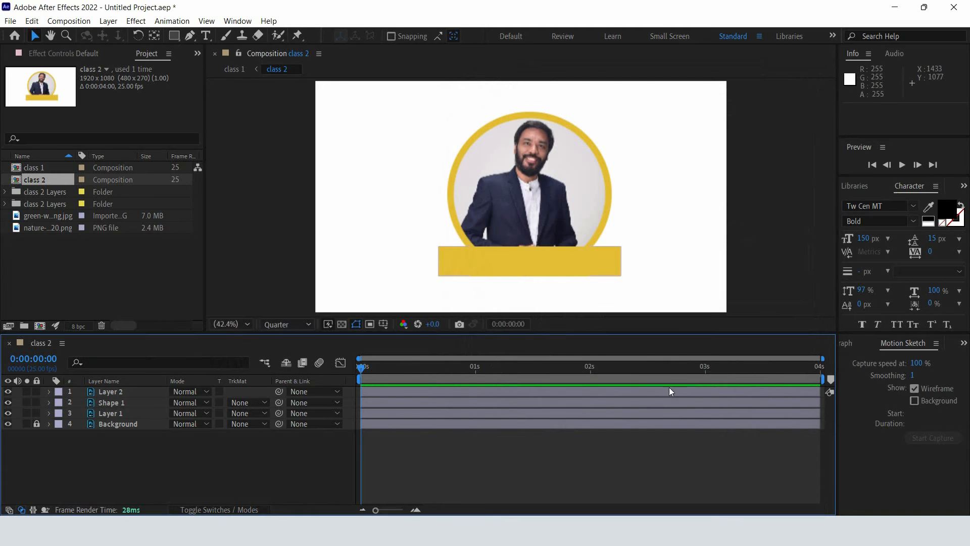
pyautogui.moveTo(363, 365); pyautogui.dragTo(807, 384)
pyautogui.moveTo(711, 388); pyautogui.dragTo(297, 396)
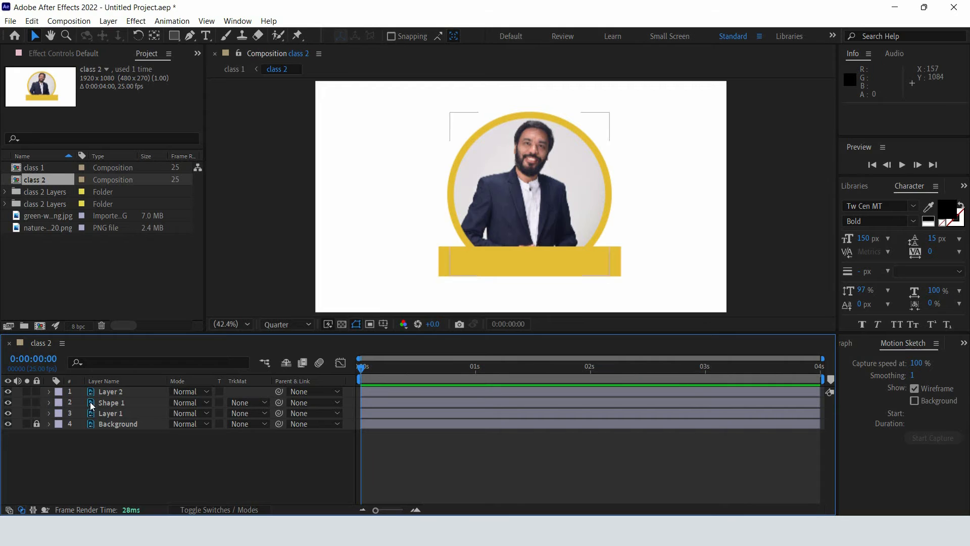
# Hide Layer 2 and Shape 1, move the current time to 0:00:03:00, and expand Layer 1's Transform properties.
pyautogui.click(8, 392)
pyautogui.click(8, 403)
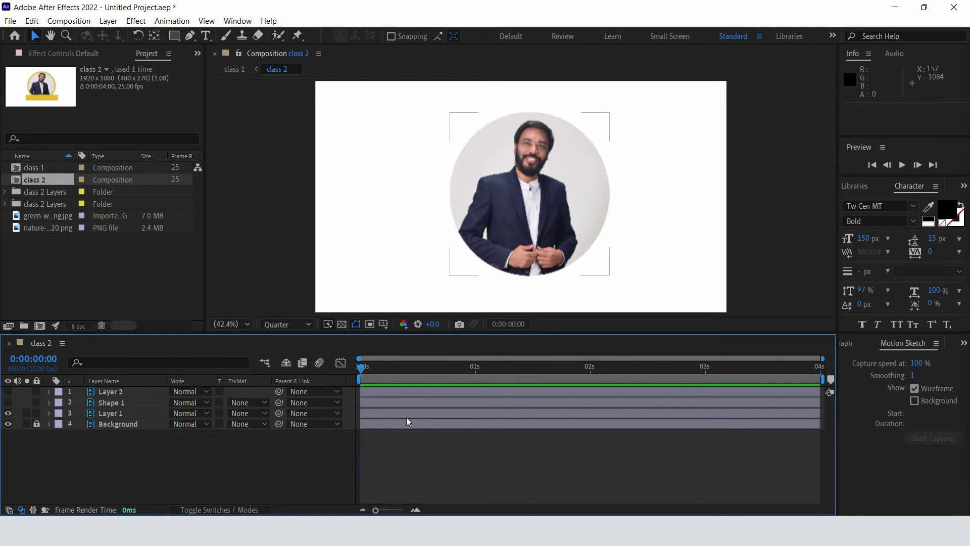
pyautogui.click(404, 414)
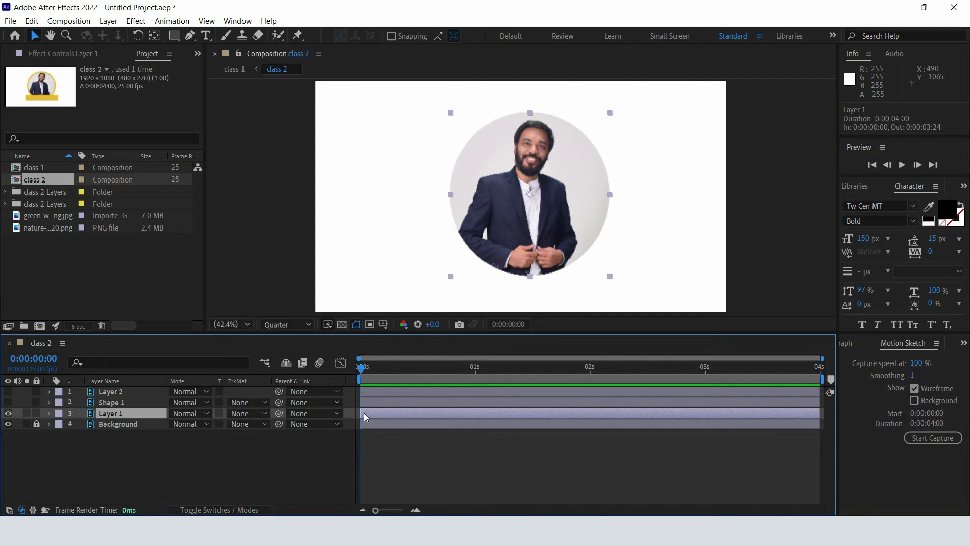
pyautogui.moveTo(361, 372); pyautogui.dragTo(702, 390)
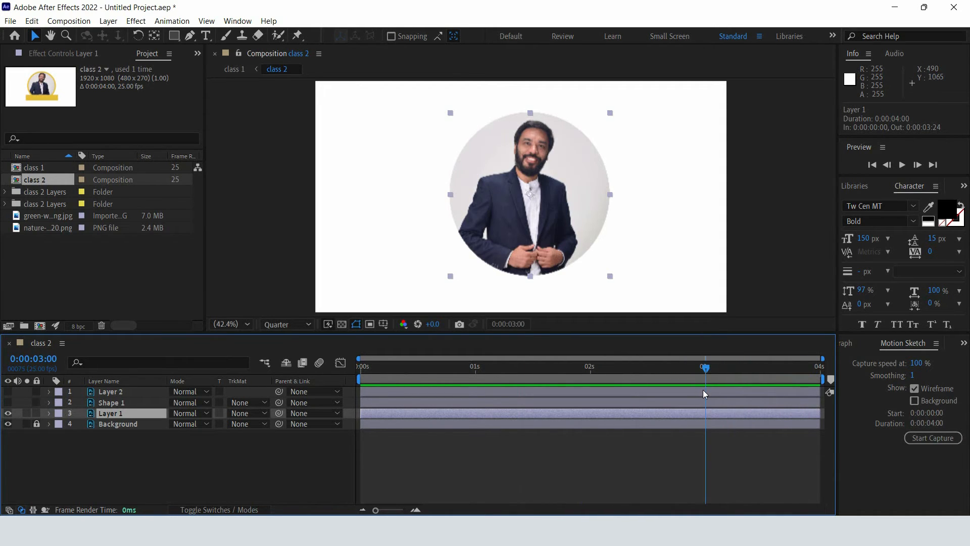
pyautogui.click(49, 414)
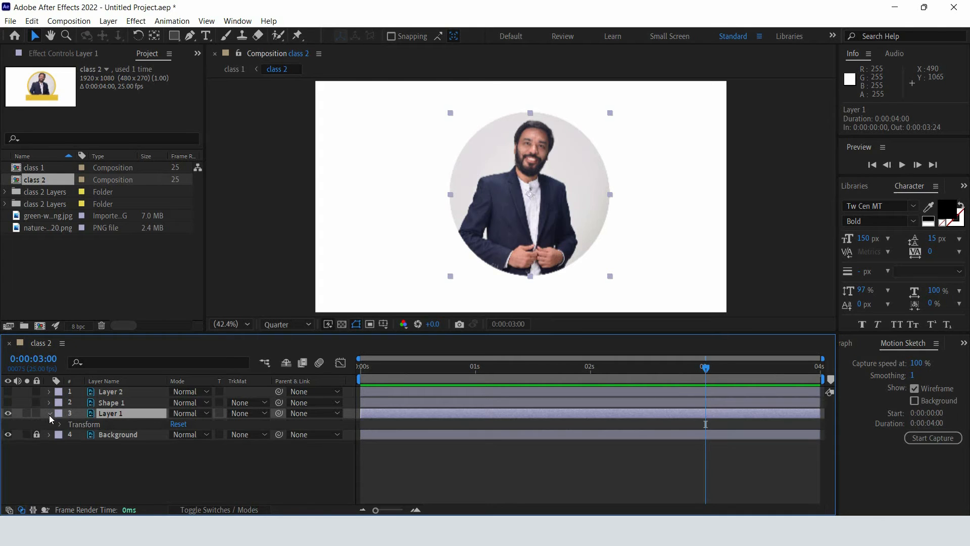
pyautogui.click(59, 424)
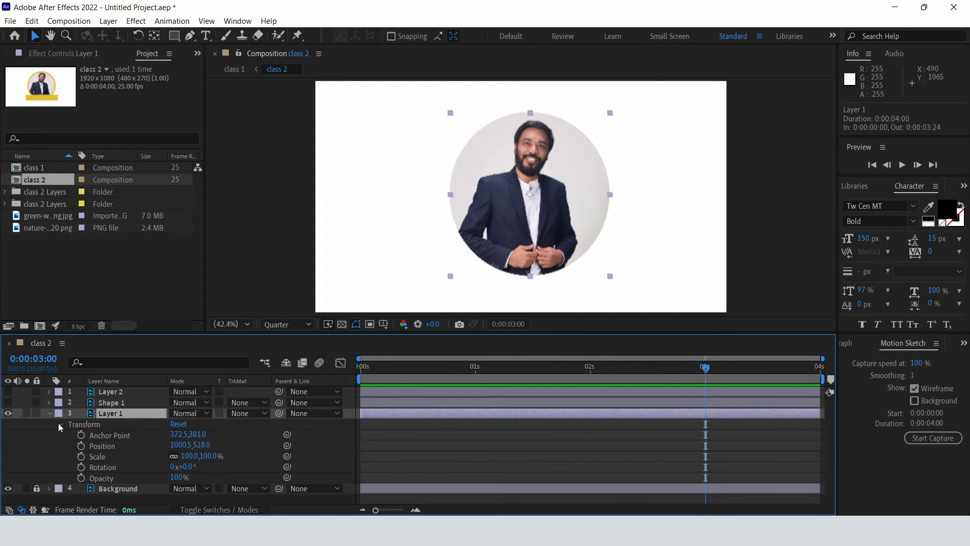
pyautogui.click(81, 446)
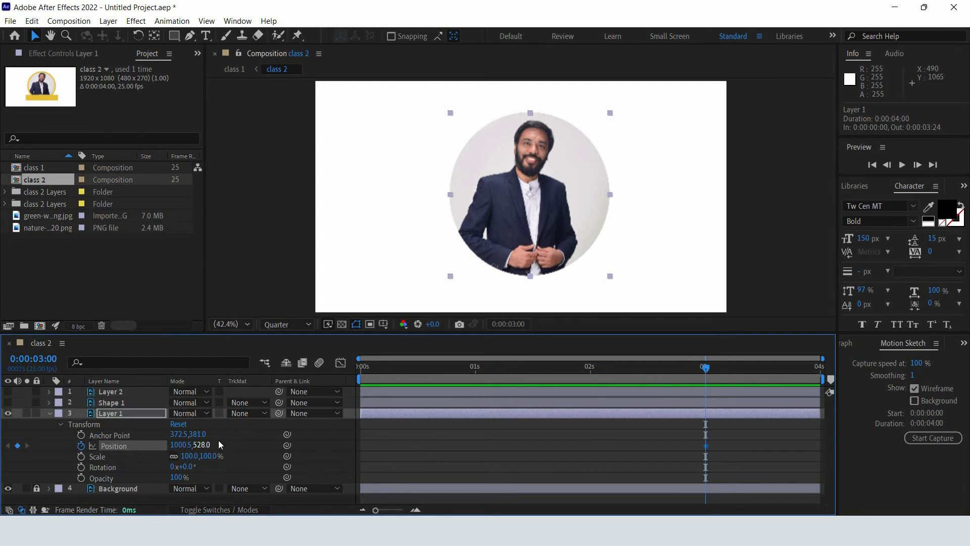
pyautogui.moveTo(708, 370); pyautogui.dragTo(347, 402)
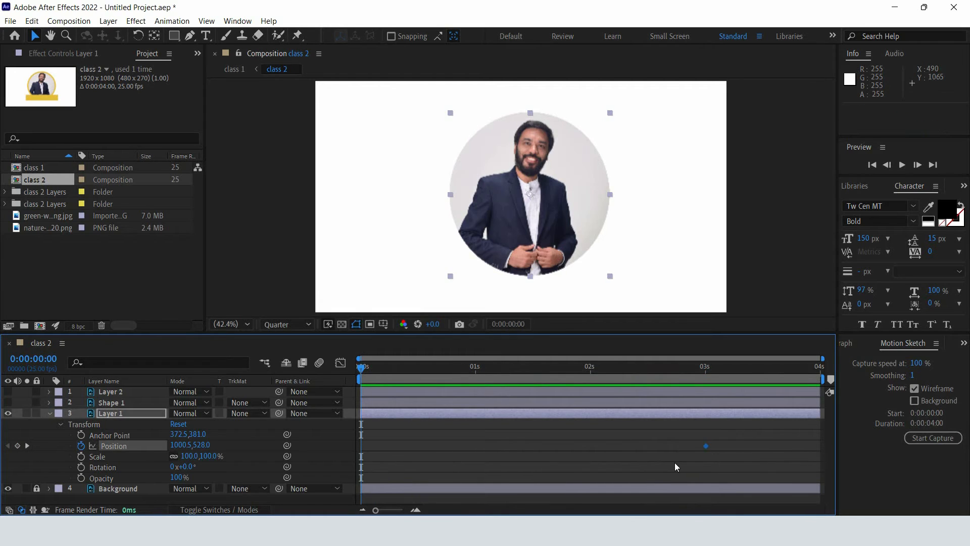
pyautogui.hotkey('ctrl', 'z')
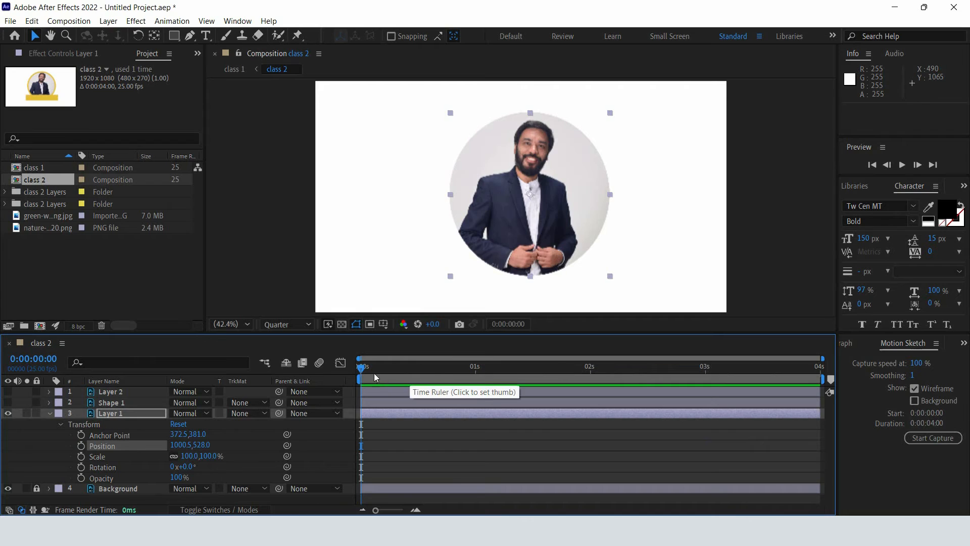
# Animate Layer 1's Scale with keyframes of 100% at 0:00:03:00 and 350% at 0:00:00:00.
pyautogui.moveTo(363, 369); pyautogui.dragTo(705, 378)
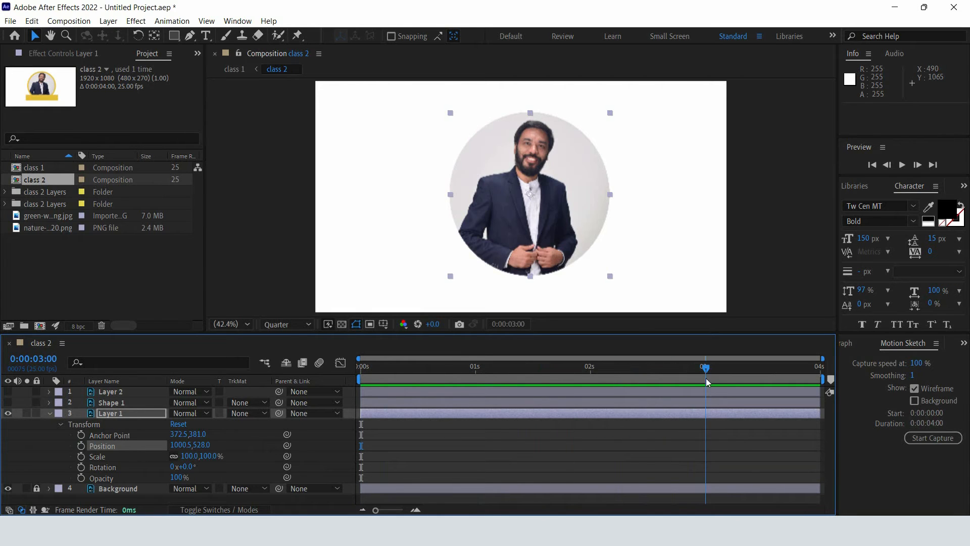
pyautogui.click(80, 457)
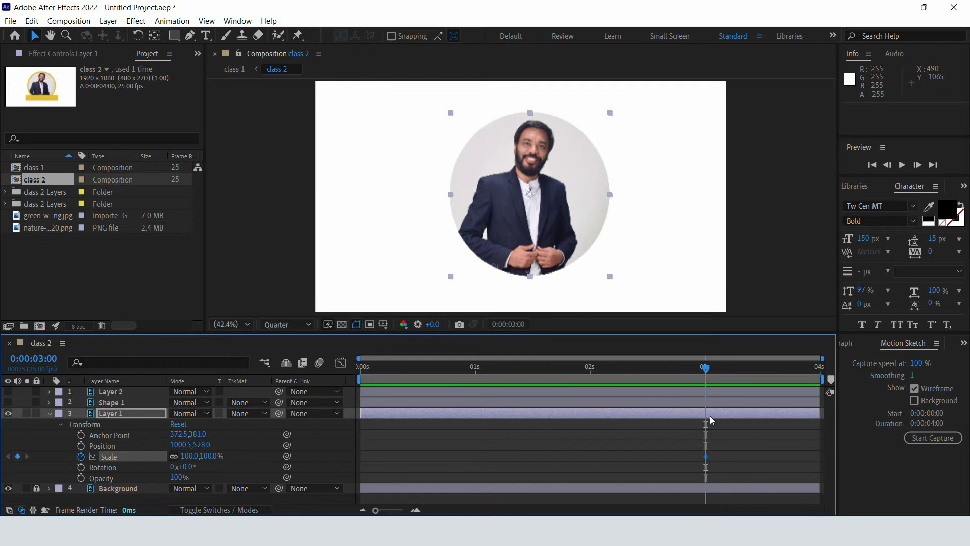
pyautogui.moveTo(704, 373); pyautogui.dragTo(345, 404)
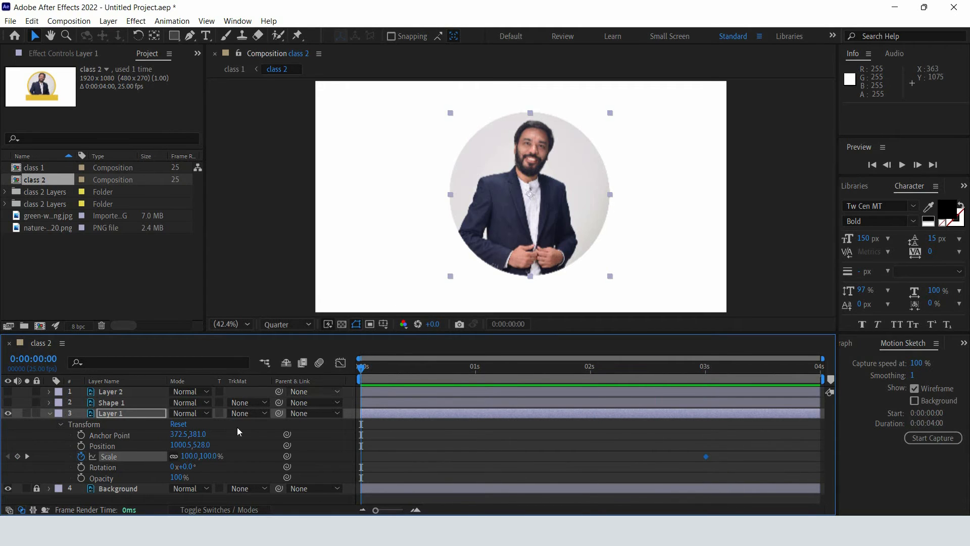
pyautogui.click(213, 457)
pyautogui.write('133')
pyautogui.press('Return')
pyautogui.moveTo(233, 454); pyautogui.dragTo(334, 432)
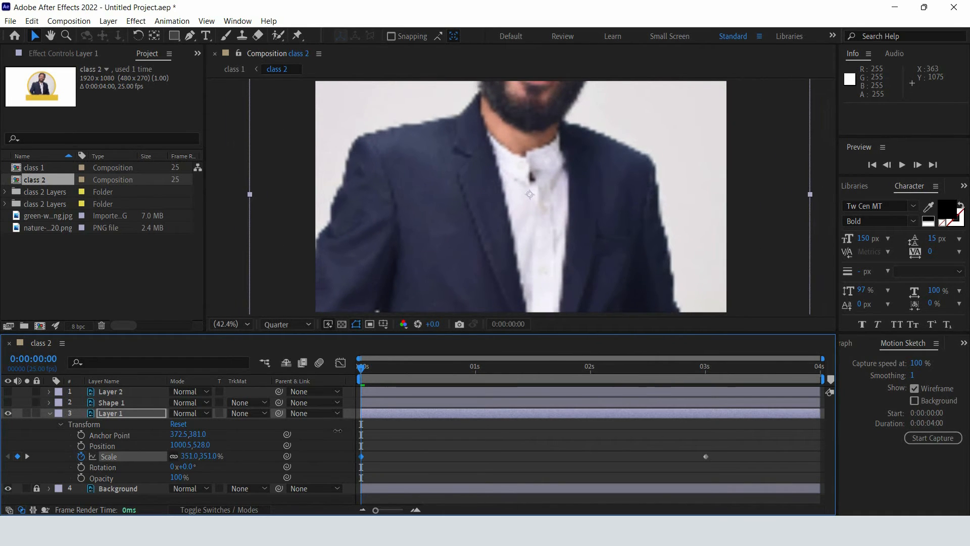
pyautogui.click(204, 457)
pyautogui.write('350')
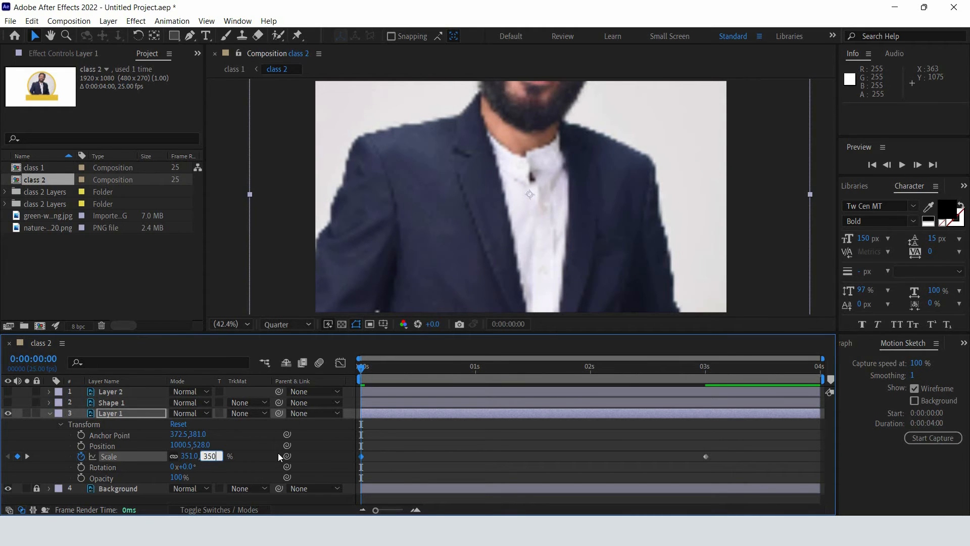
pyautogui.press('Return')
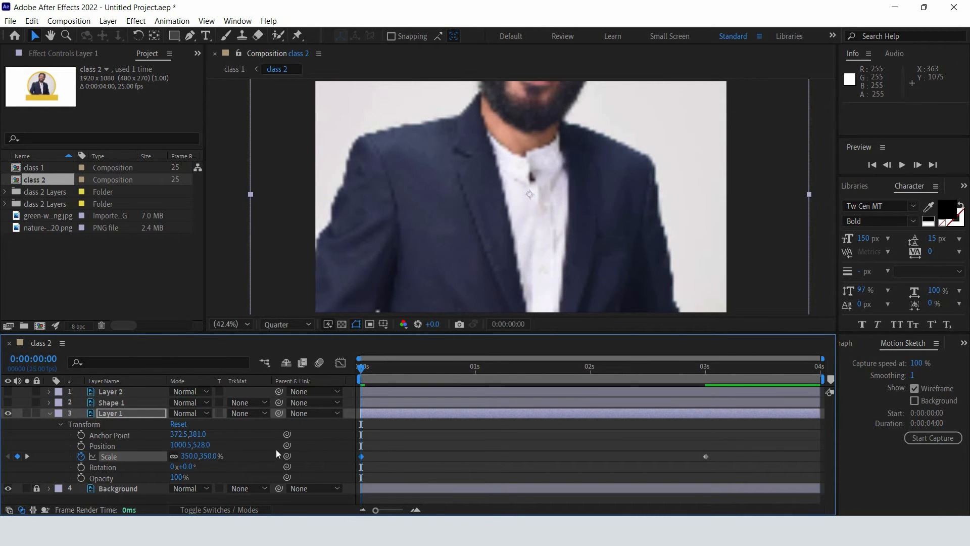
# Animate Layer 1's Opacity from 0% at 0:00:00:00 to 100% at 0:00:03:00, and return the current time to the start.
pyautogui.click(81, 477)
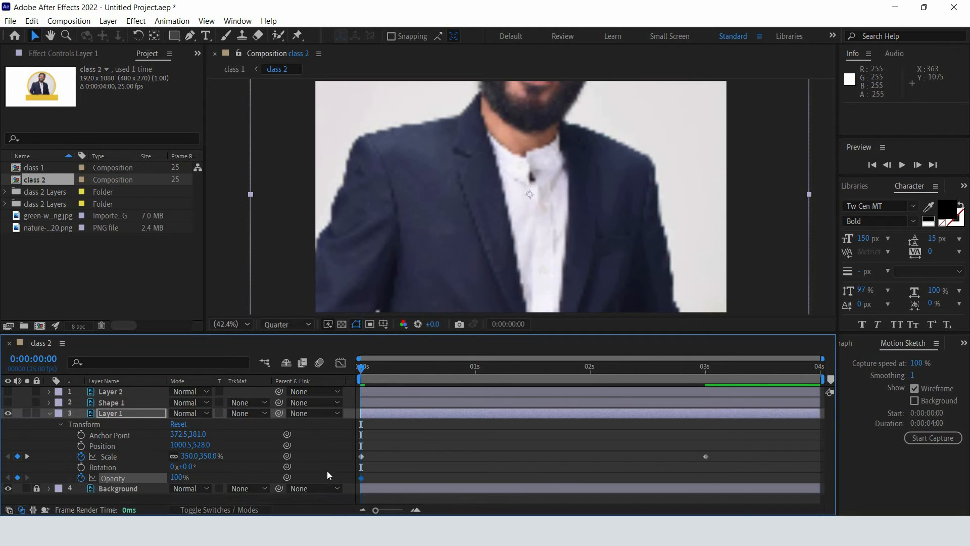
pyautogui.click(177, 477)
pyautogui.write('0')
pyautogui.press('Return')
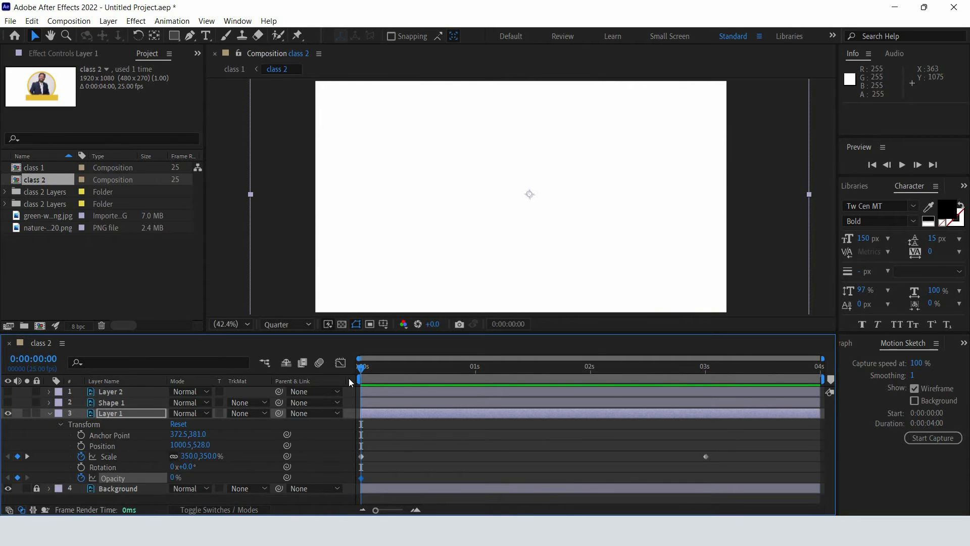
pyautogui.moveTo(360, 368); pyautogui.dragTo(709, 378)
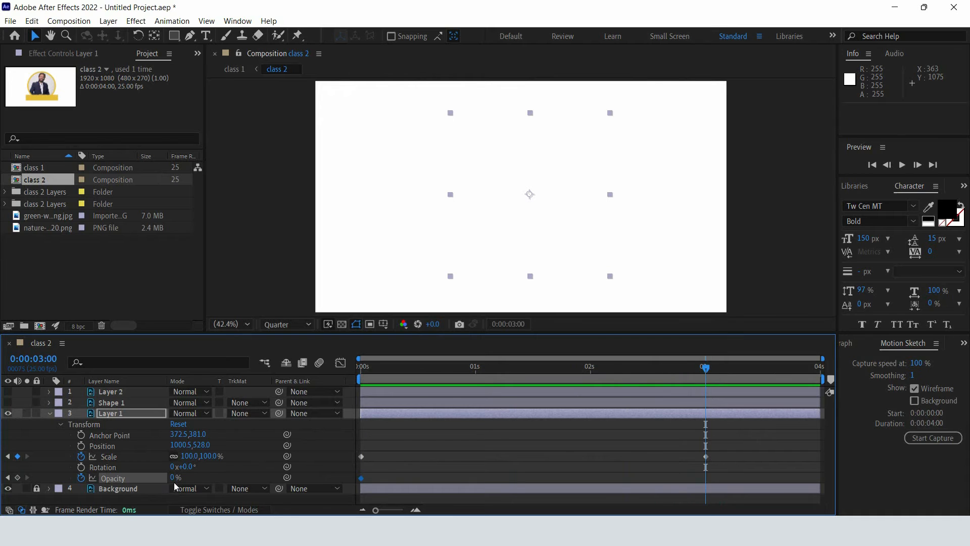
pyautogui.moveTo(175, 478); pyautogui.dragTo(503, 449)
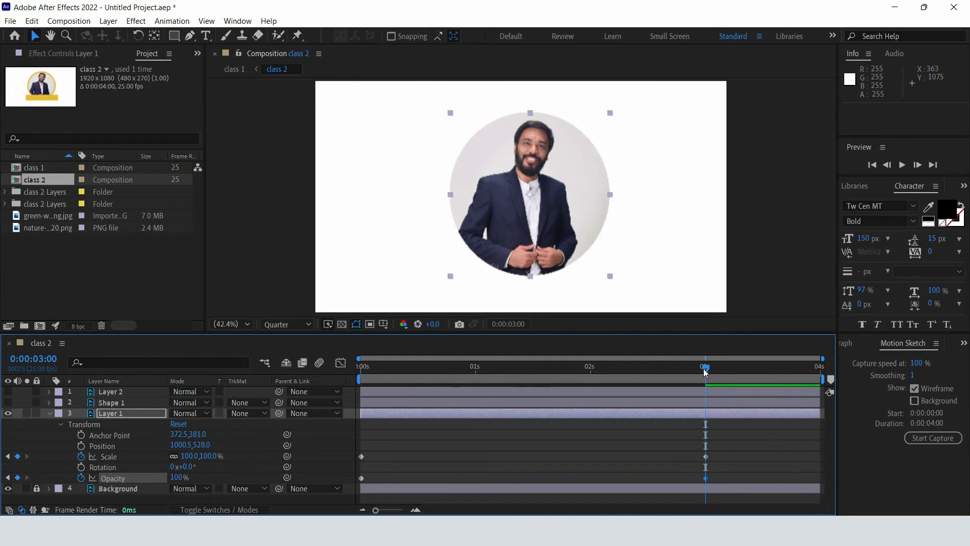
pyautogui.moveTo(703, 368); pyautogui.dragTo(351, 423)
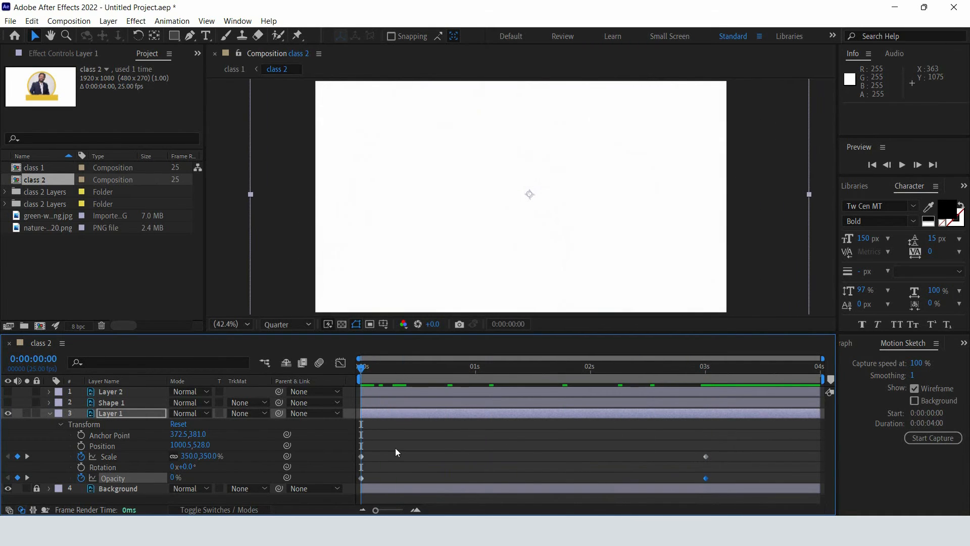
# Preview Layer 1's scale and opacity animation from the start of the class 2 composition, twice.
pyautogui.press('space')
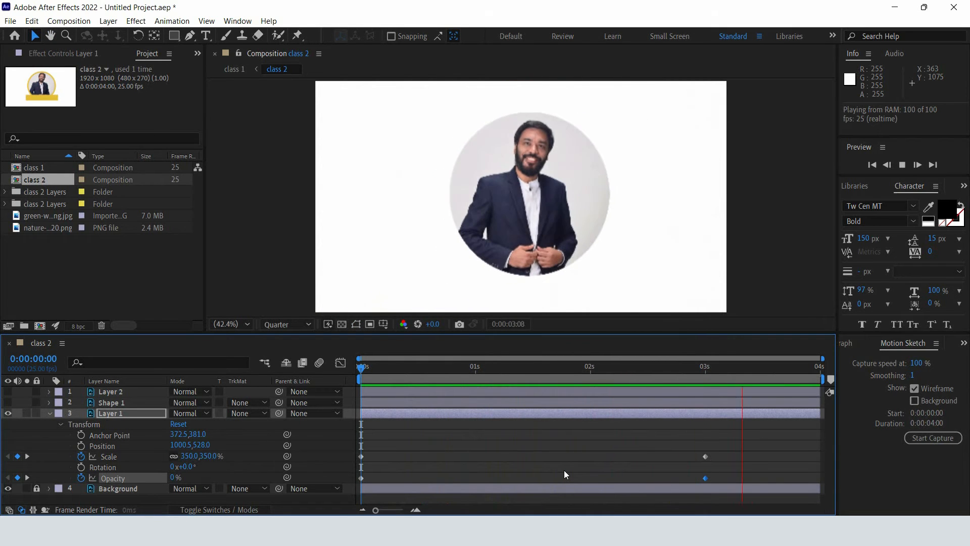
pyautogui.press('space')
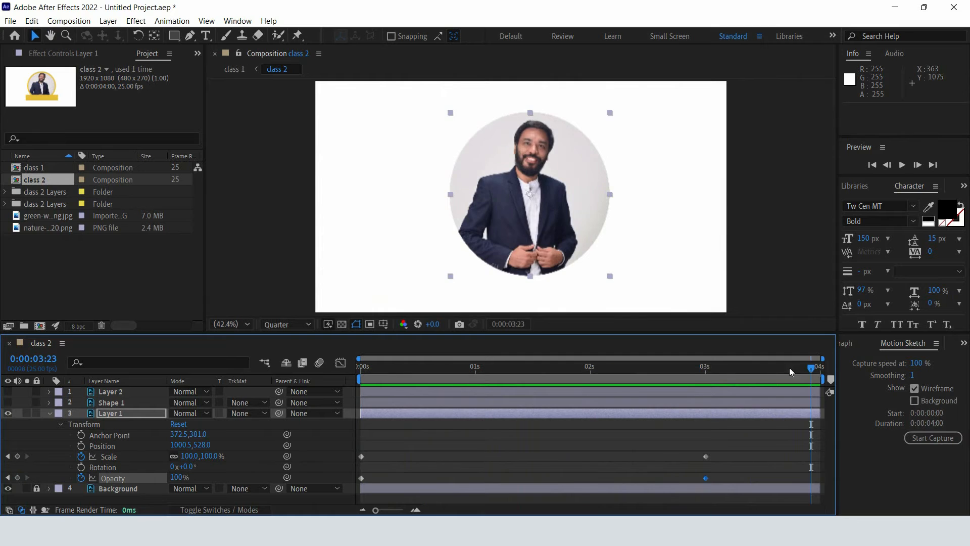
pyautogui.press('Home')
pyautogui.press('space')
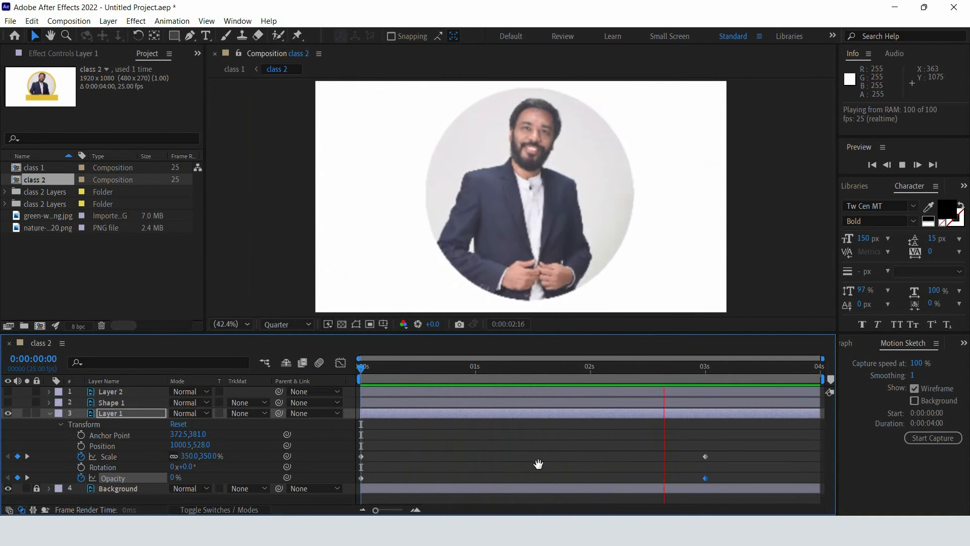
pyautogui.press('space')
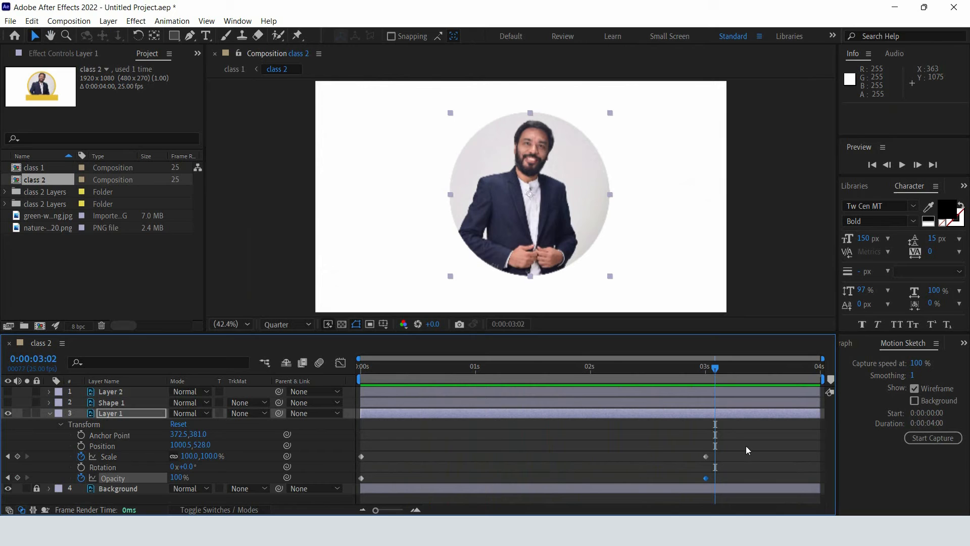
# Move Layer 1's ending Scale and Opacity keyframes to 0:00:01:00 and preview the faster animation from the start.
pyautogui.moveTo(744, 449); pyautogui.dragTo(474, 477)
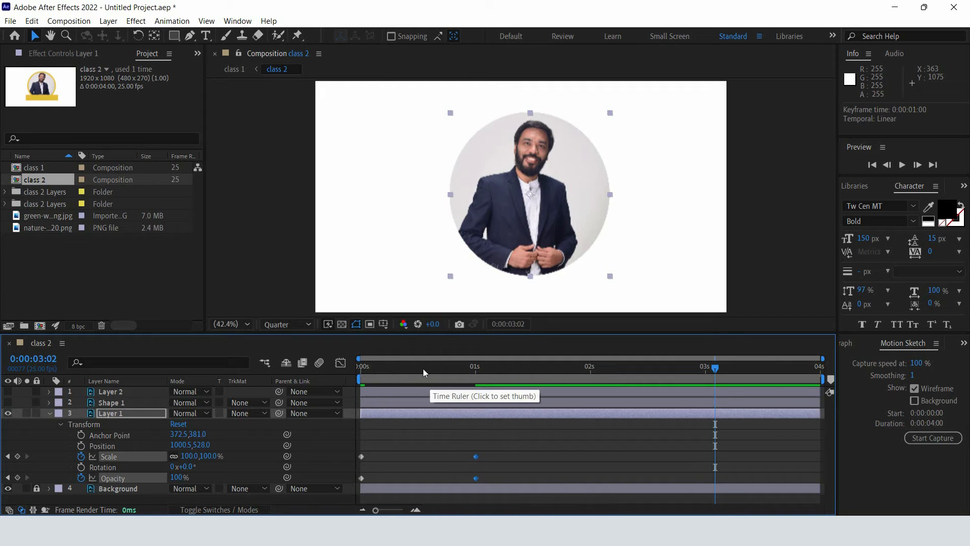
pyautogui.press('Home')
pyautogui.press('space')
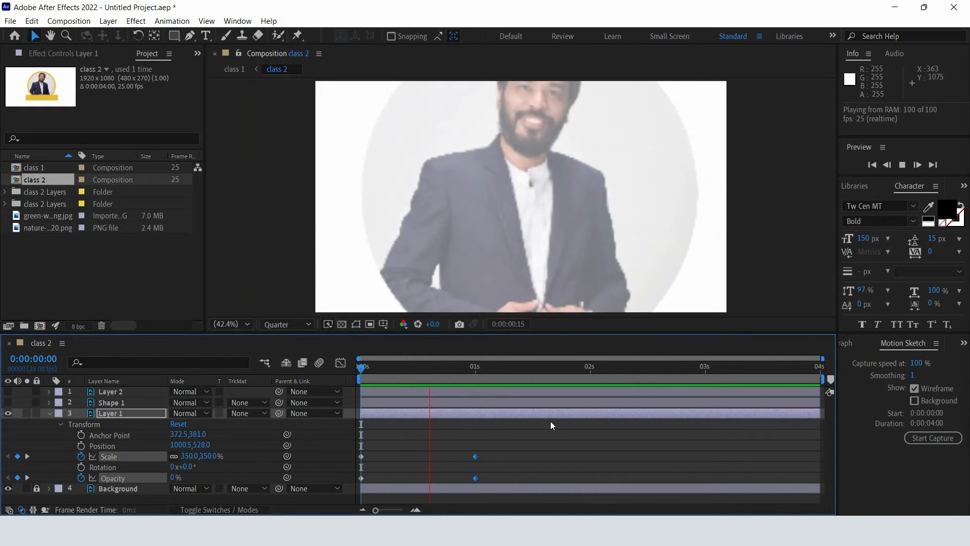
pyautogui.press('space')
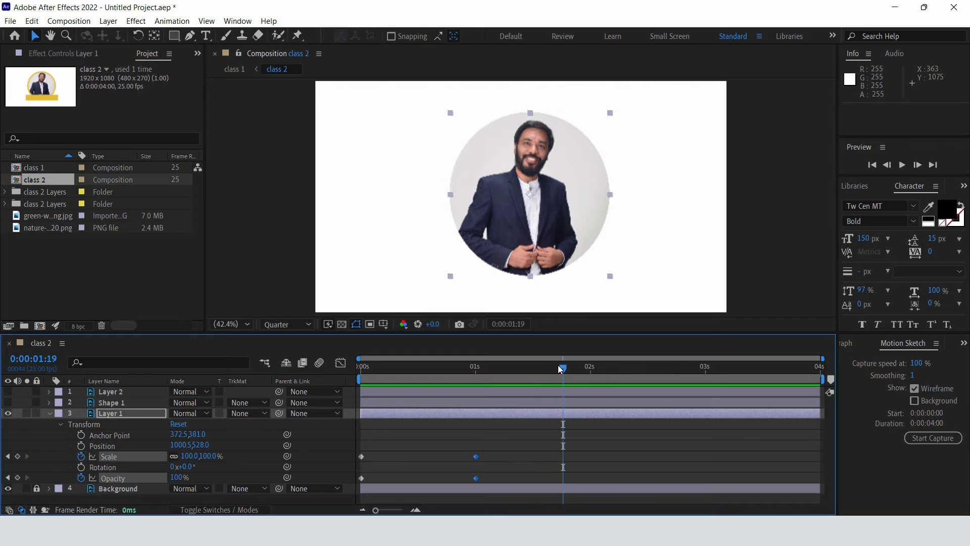
pyautogui.press('space')
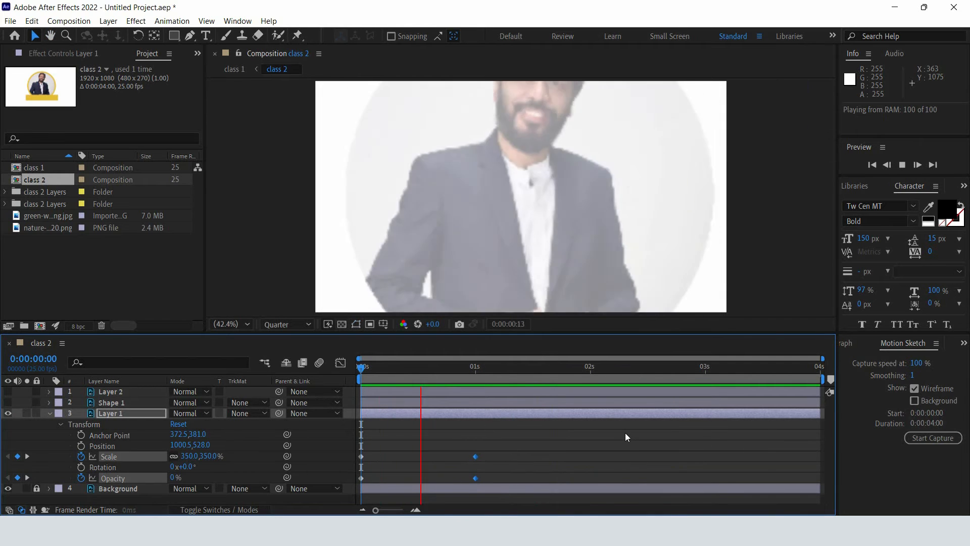
pyautogui.moveTo(572, 367); pyautogui.dragTo(355, 397)
pyautogui.press('space')
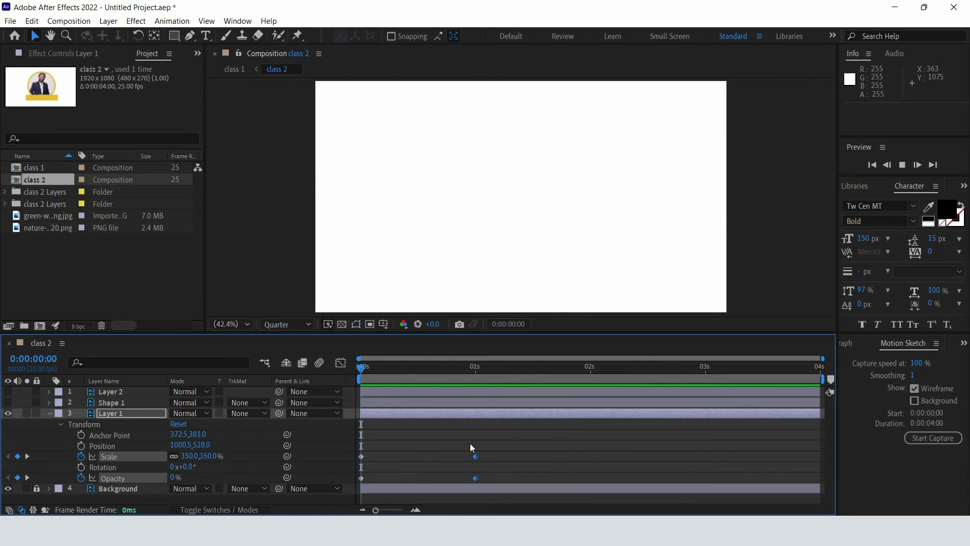
pyautogui.press('space')
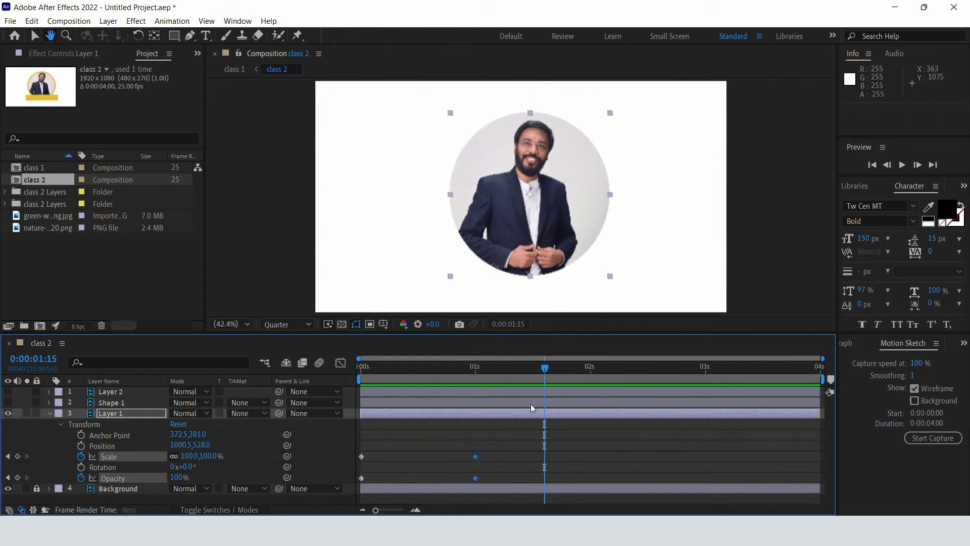
pyautogui.moveTo(546, 369); pyautogui.dragTo(506, 387)
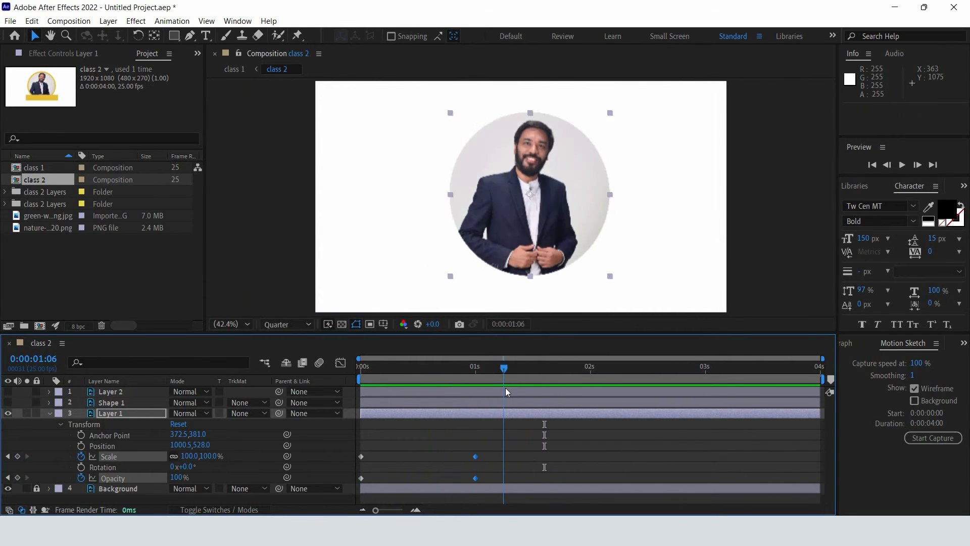
# Collapse and lock Layer 1, make Shape 1 visible and selected, and return the current time to the start.
pyautogui.click(50, 413)
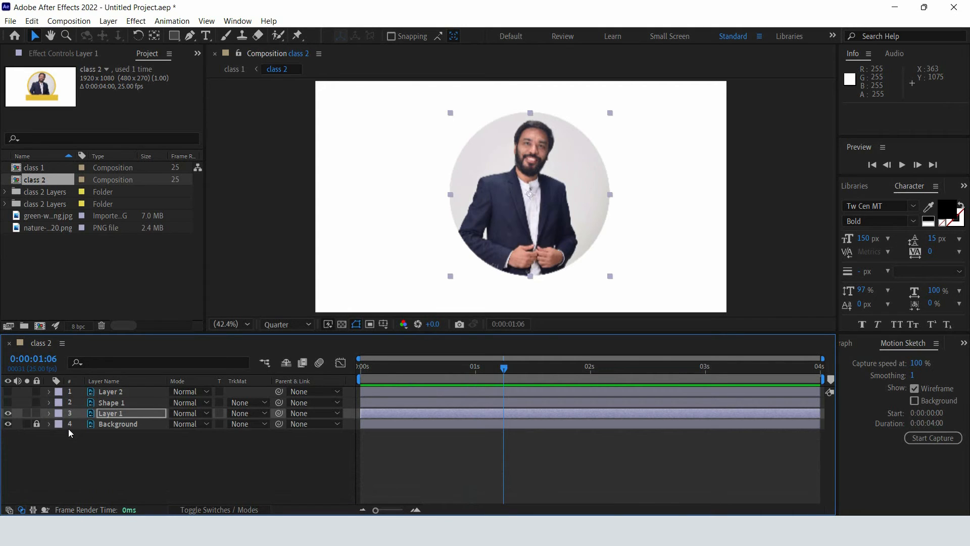
pyautogui.click(8, 403)
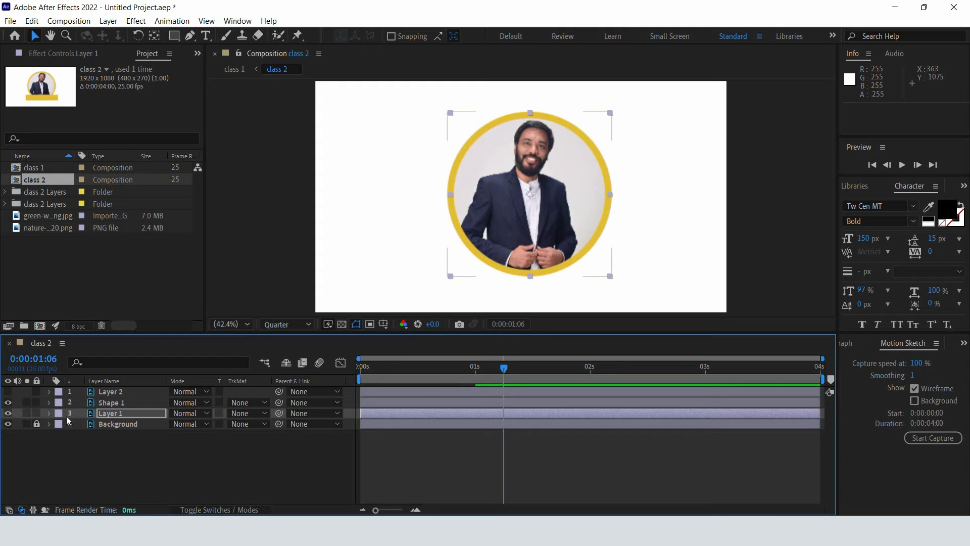
pyautogui.click(37, 413)
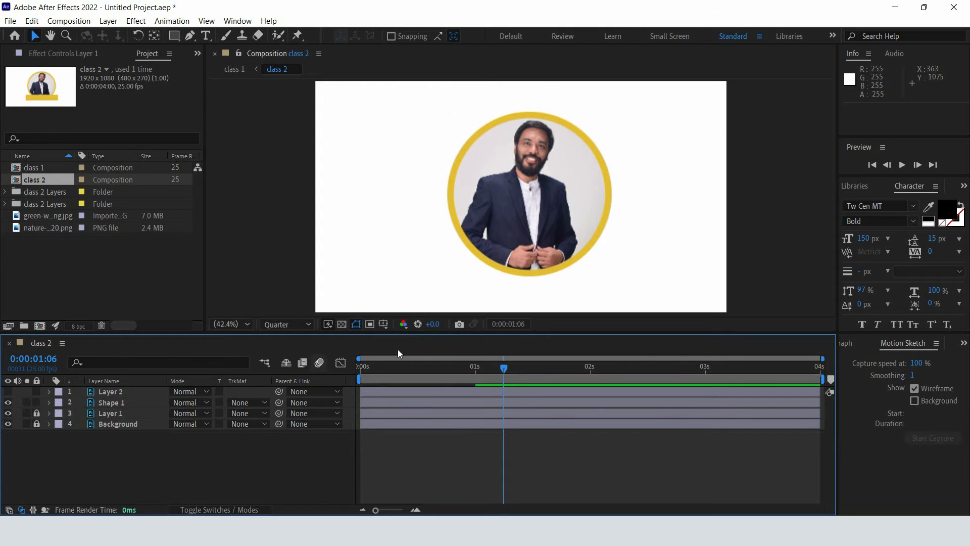
pyautogui.click(96, 400)
pyautogui.click(378, 401)
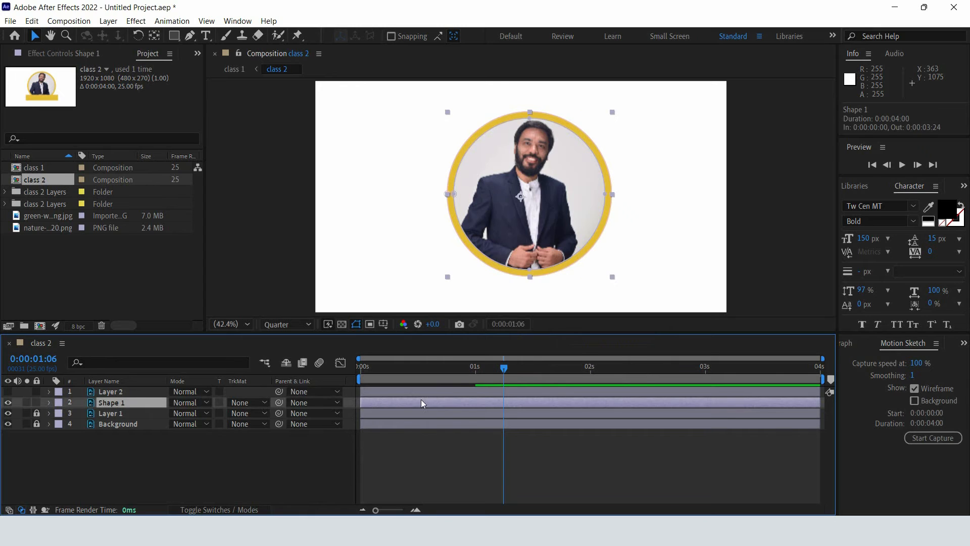
pyautogui.moveTo(502, 366); pyautogui.dragTo(411, 365)
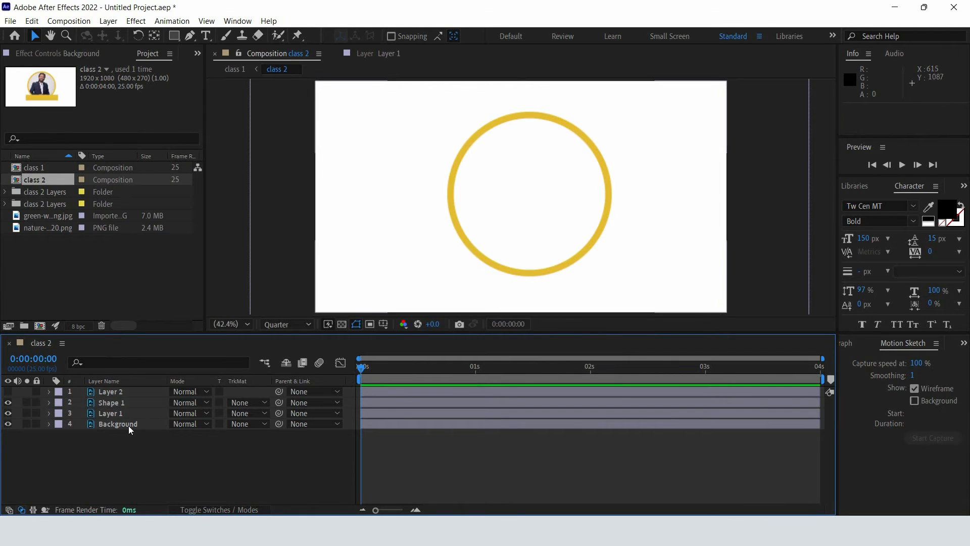
# Rename Layer 1 as "my pic".
pyautogui.click(127, 424)
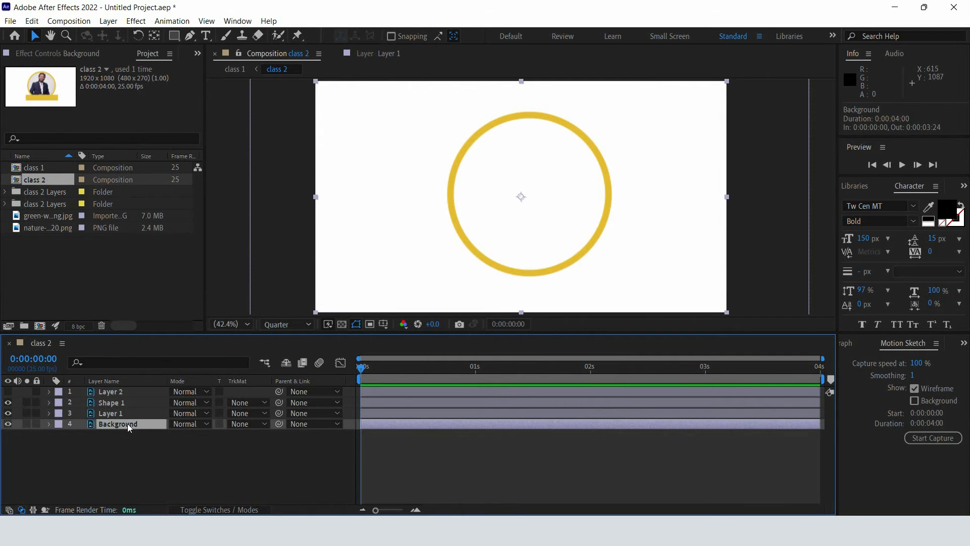
pyautogui.click(123, 415)
pyautogui.click(129, 424)
pyautogui.click(127, 413)
pyautogui.rightClick(127, 413)
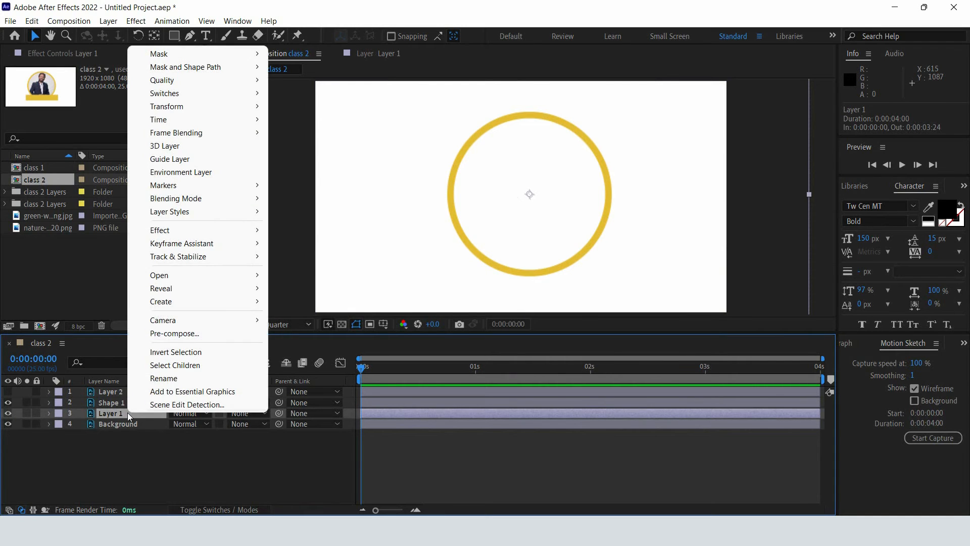
pyautogui.click(176, 379)
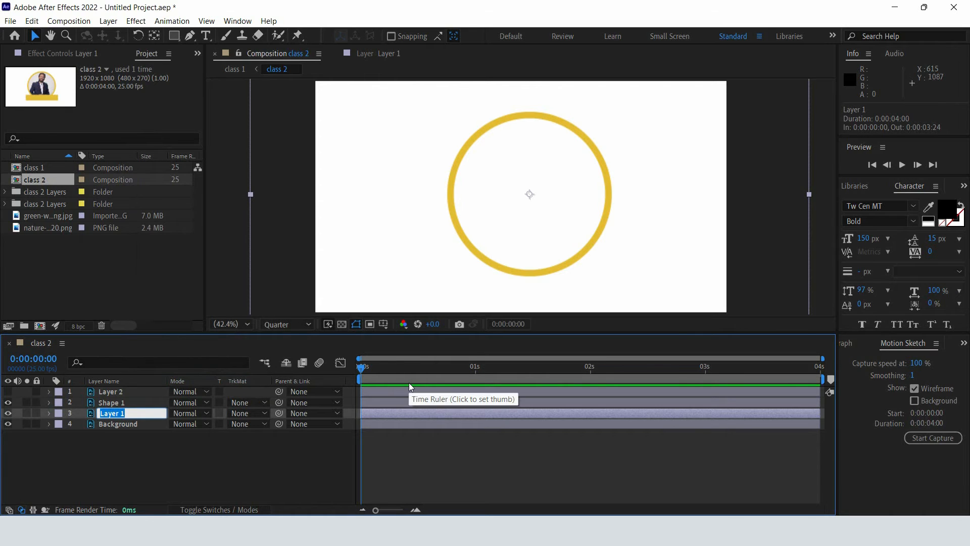
pyautogui.write('my pic')
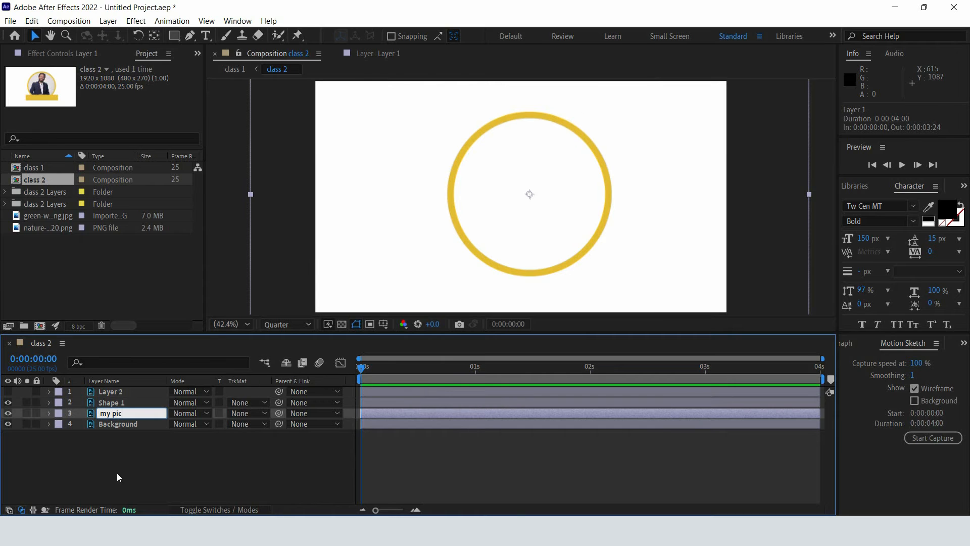
pyautogui.press('Return')
# Rename Shape 1 as "circle".
pyautogui.click(117, 400)
pyautogui.rightClick(117, 400)
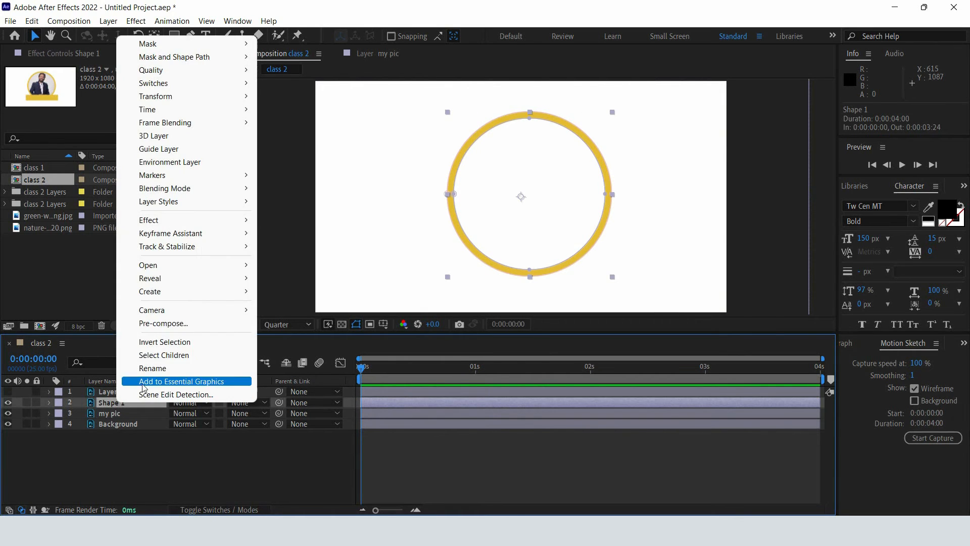
pyautogui.click(156, 369)
pyautogui.write('circle')
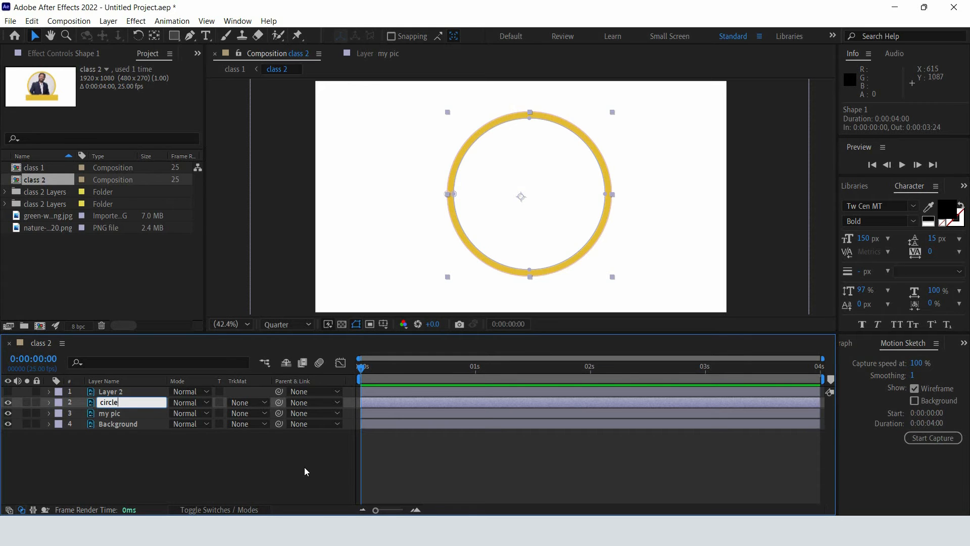
pyautogui.click(172, 495)
# Rename Layer 2 as "text bg".
pyautogui.click(111, 390)
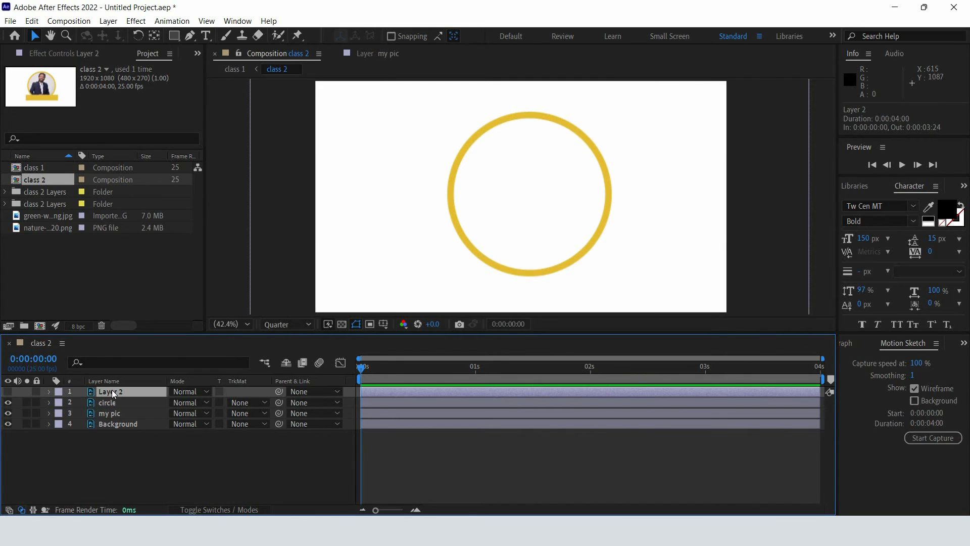
pyautogui.rightClick(112, 390)
pyautogui.click(148, 356)
pyautogui.write('text bg')
pyautogui.click(197, 466)
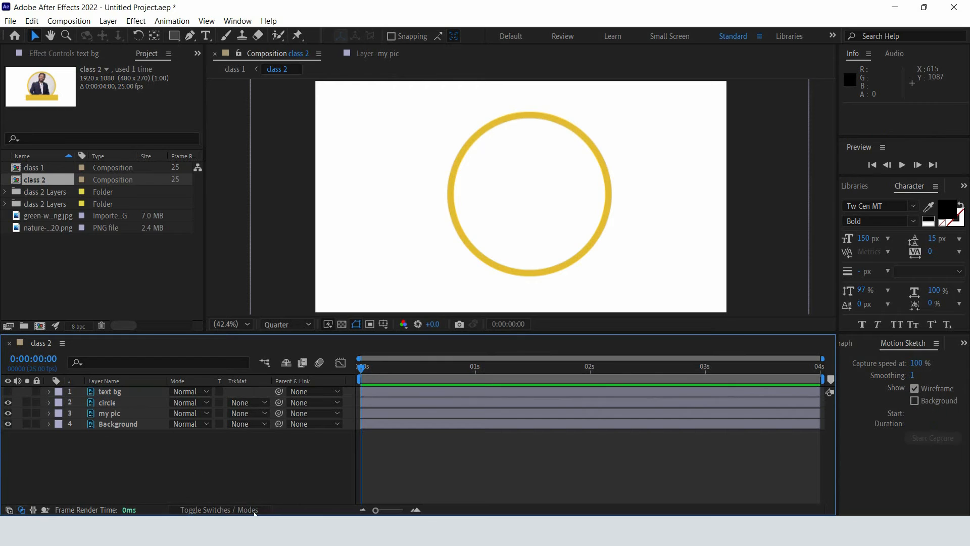
# Lock the my pic and Background layers, and preview the composition up to 0:00:02:00.
pyautogui.click(36, 413)
pyautogui.press('space')
pyautogui.moveTo(475, 376); pyautogui.dragTo(590, 367)
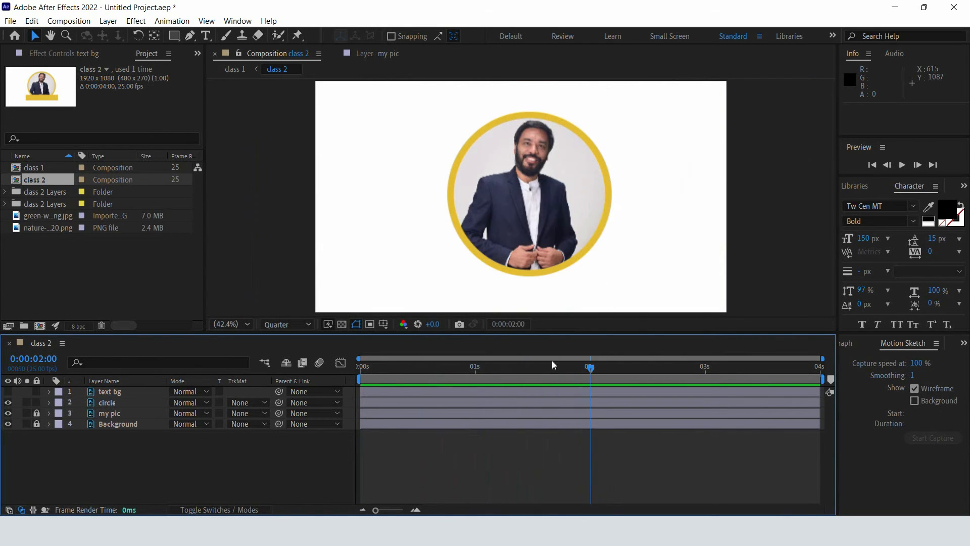
# Reveal the circle layer's Scale and keyframe it at 370% at 0:00:00:00.
pyautogui.click(384, 402)
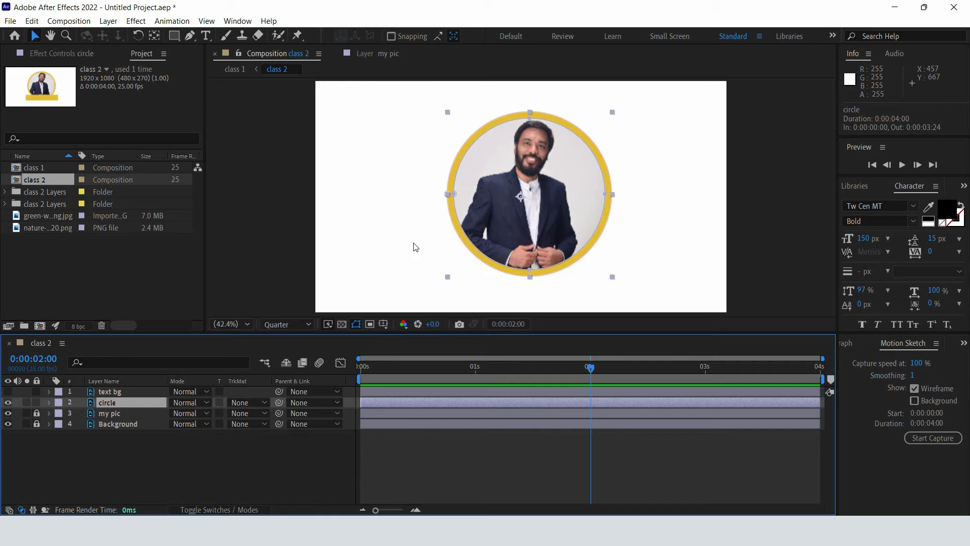
pyautogui.press('s')
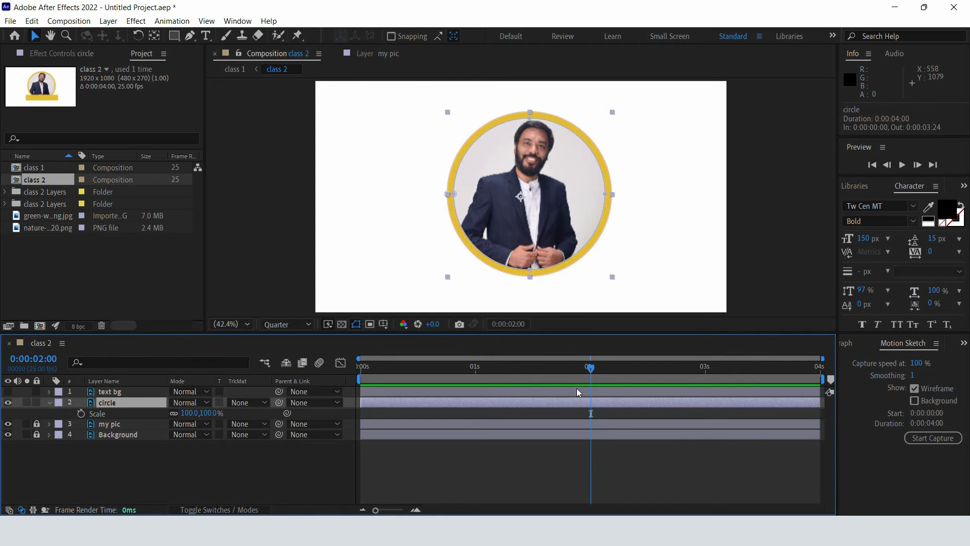
pyautogui.moveTo(589, 371); pyautogui.dragTo(522, 384)
pyautogui.moveTo(462, 386); pyautogui.dragTo(317, 407)
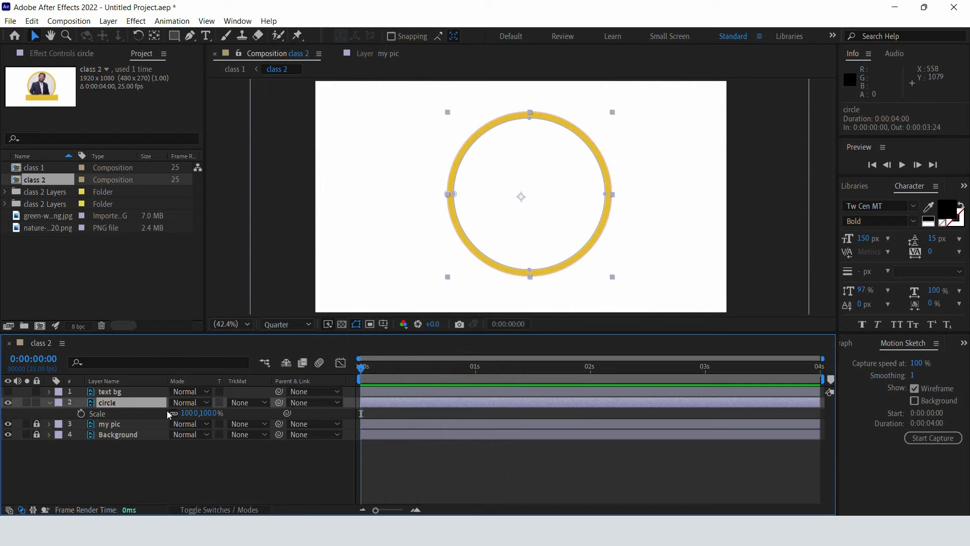
pyautogui.moveTo(189, 416); pyautogui.dragTo(397, 403)
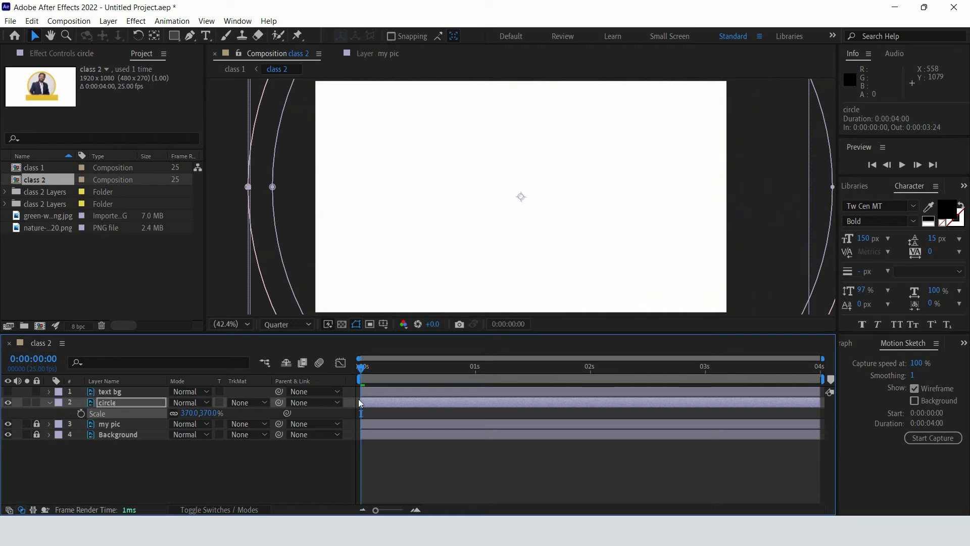
pyautogui.click(81, 414)
# Set the circle layer's Scale to 100% at 0:00:01:06 as the ending keyframe.
pyautogui.moveTo(364, 369); pyautogui.dragTo(505, 390)
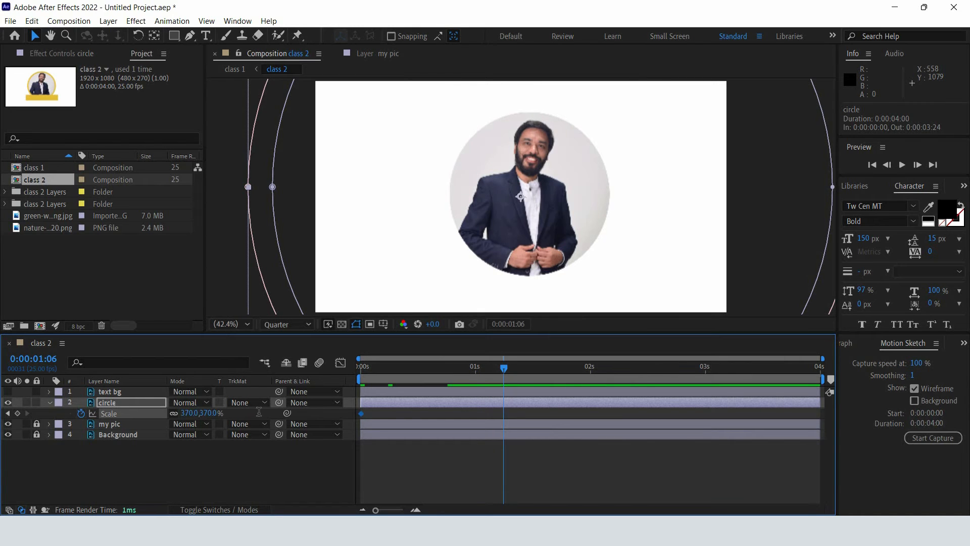
pyautogui.click(188, 413)
pyautogui.write('100')
pyautogui.press('Return')
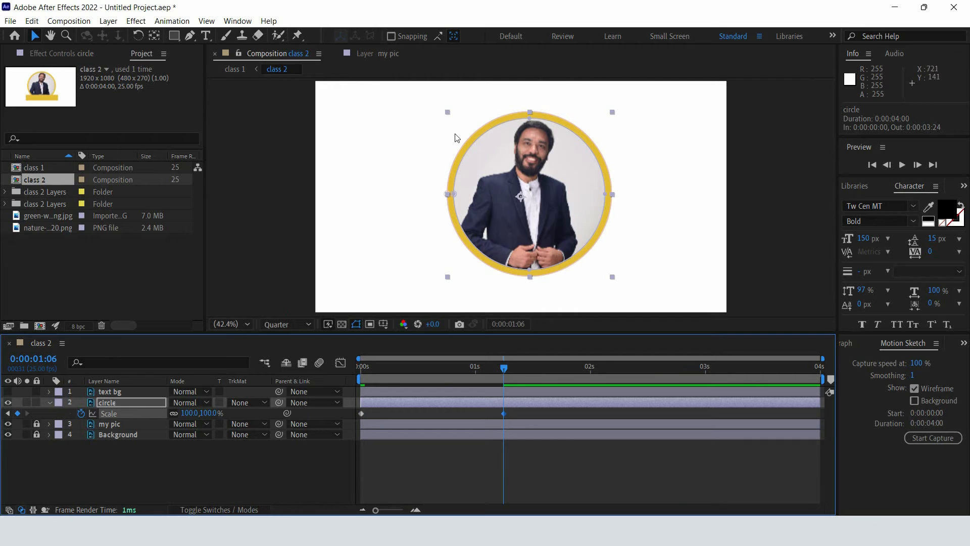
# Reveal the circle layer's Opacity and keyframe it at 100% at 0:00:00:00.
pyautogui.moveTo(503, 367); pyautogui.dragTo(317, 408)
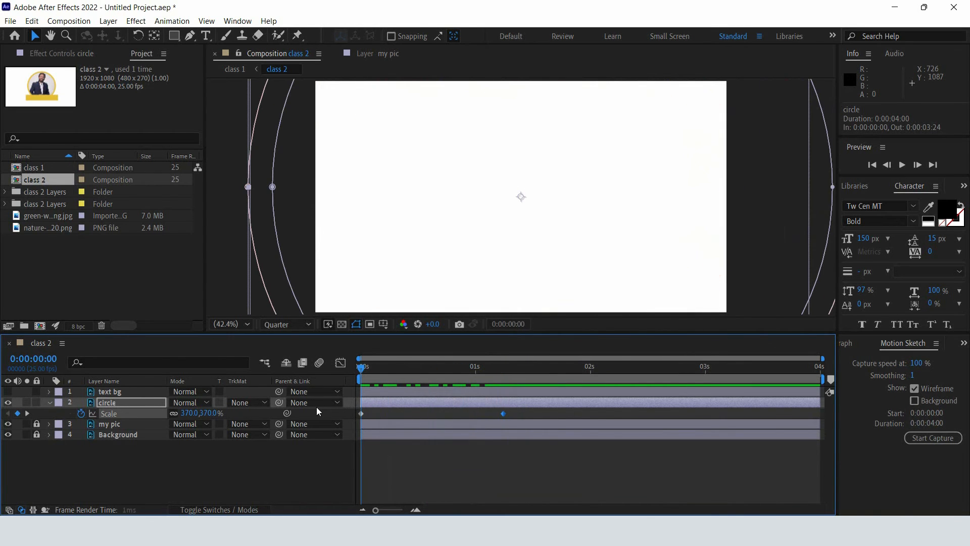
pyautogui.click(393, 405)
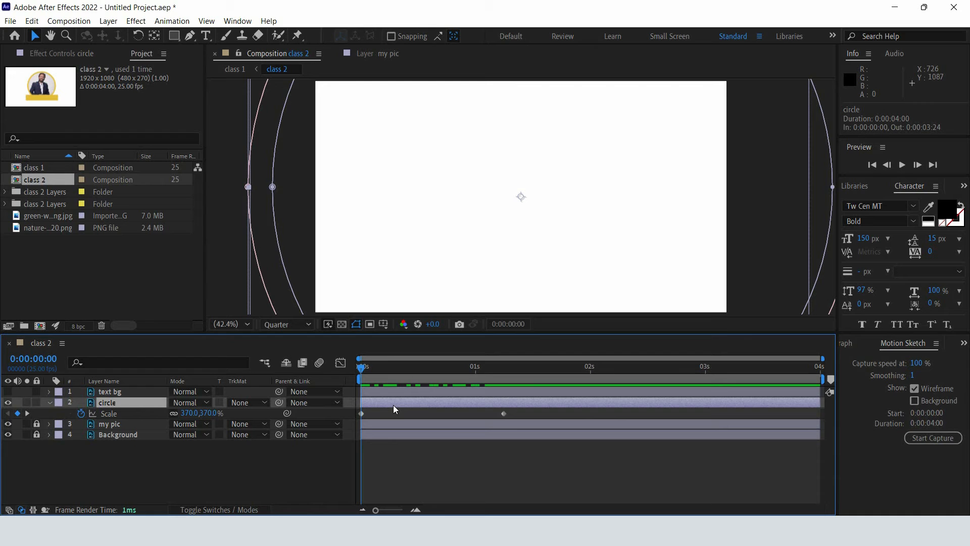
pyautogui.press('t')
pyautogui.click(81, 413)
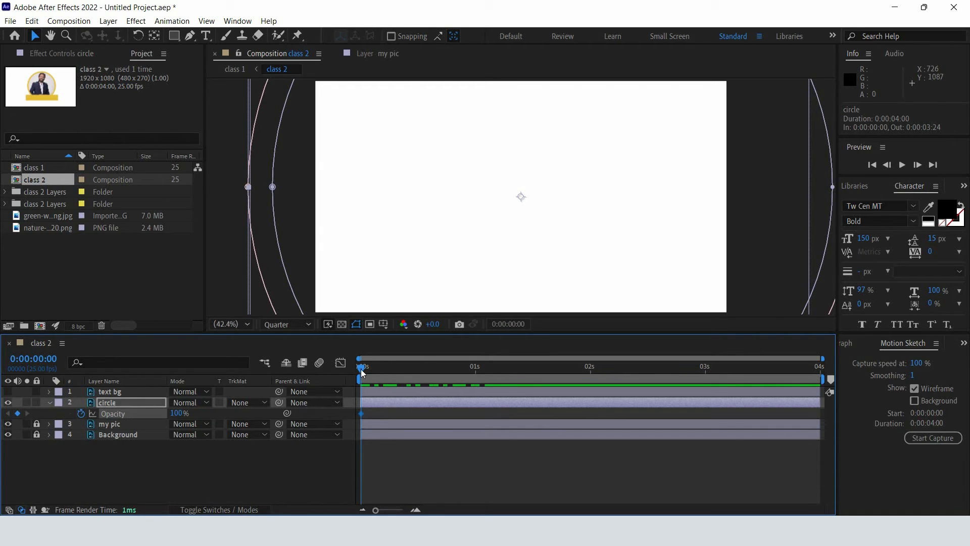
# Expand the circle layer's Transform properties, clear its Opacity keyframe, and keyframe Opacity at 100% at 0:00:01:06 instead.
pyautogui.moveTo(361, 369); pyautogui.dragTo(498, 380)
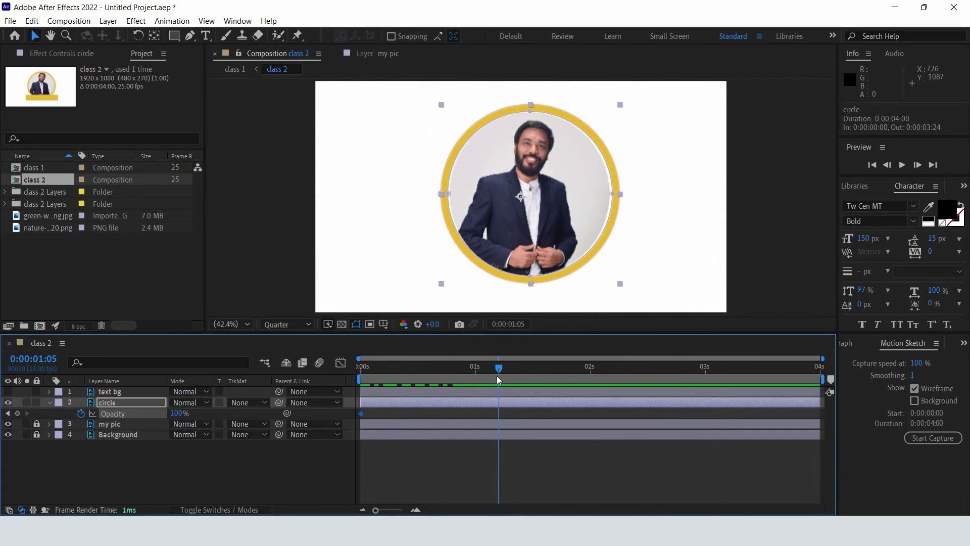
pyautogui.click(52, 401)
pyautogui.click(49, 402)
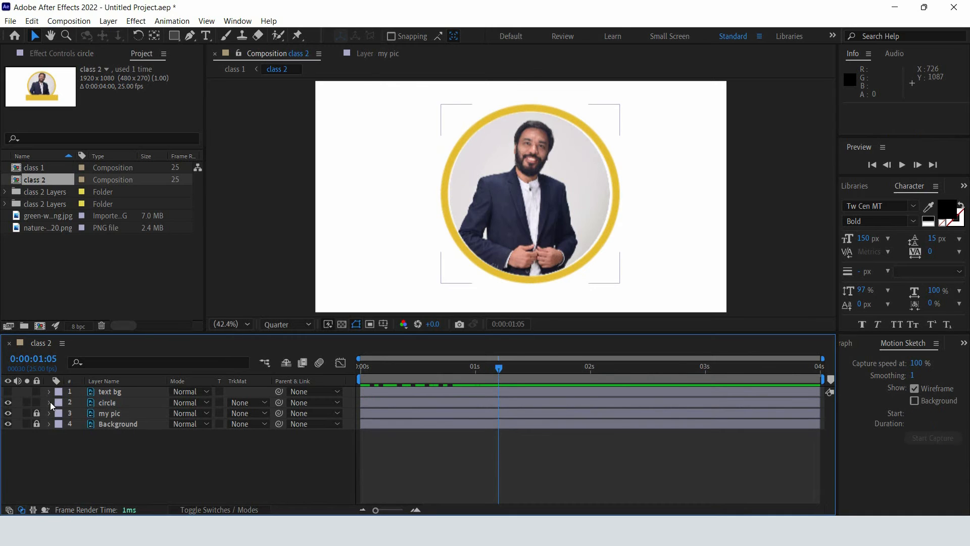
pyautogui.click(49, 402)
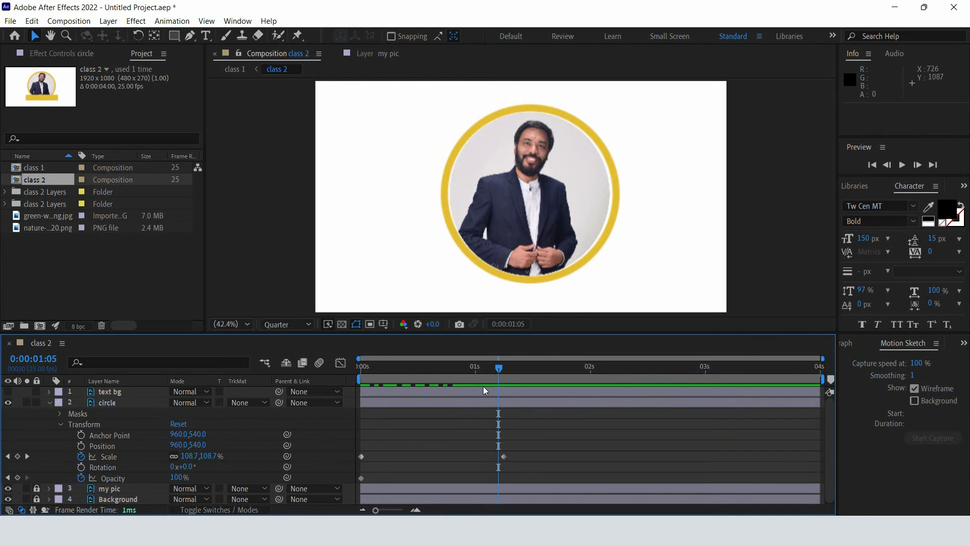
pyautogui.moveTo(506, 369); pyautogui.dragTo(505, 372)
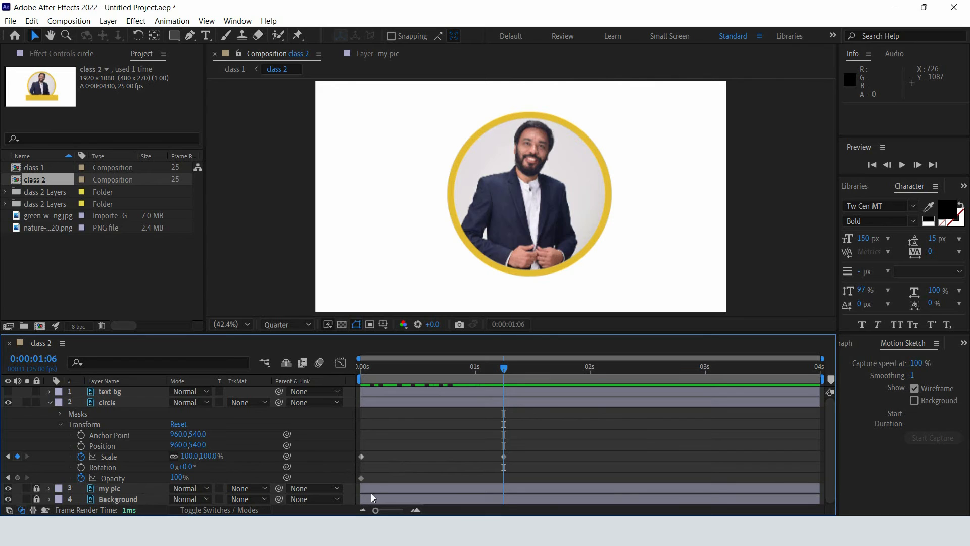
pyautogui.click(81, 478)
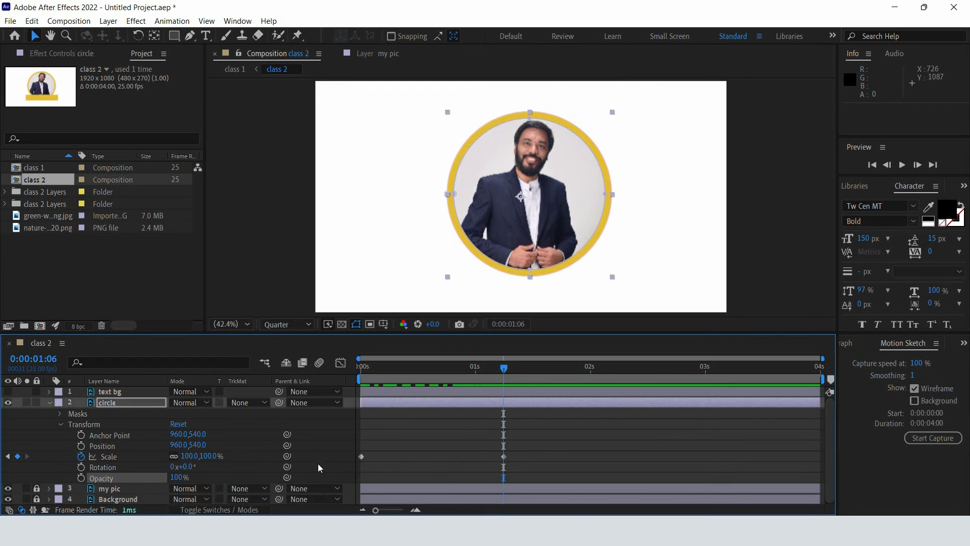
pyautogui.click(81, 478)
# Set the circle layer's Opacity to 0% at 0:00:00:00, and move its starting Scale and Opacity keyframes to 0:00:01:02.
pyautogui.moveTo(504, 372); pyautogui.dragTo(299, 408)
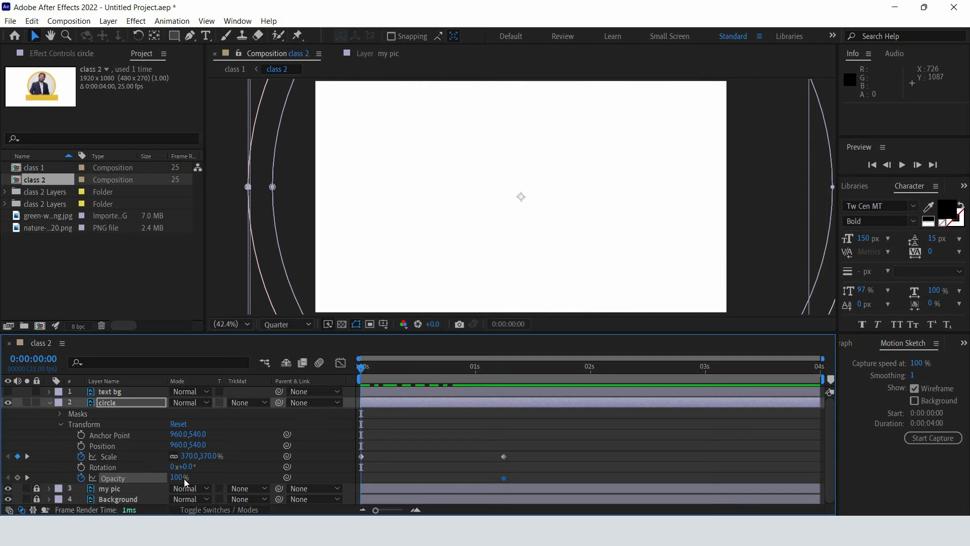
pyautogui.moveTo(181, 478); pyautogui.dragTo(7, 492)
pyautogui.moveTo(362, 374); pyautogui.dragTo(506, 429)
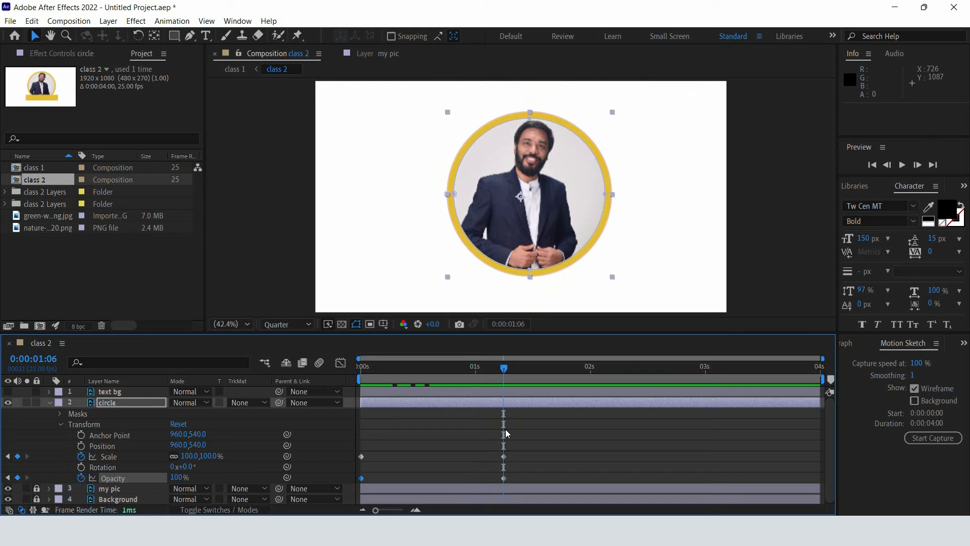
pyautogui.moveTo(373, 454); pyautogui.dragTo(488, 474)
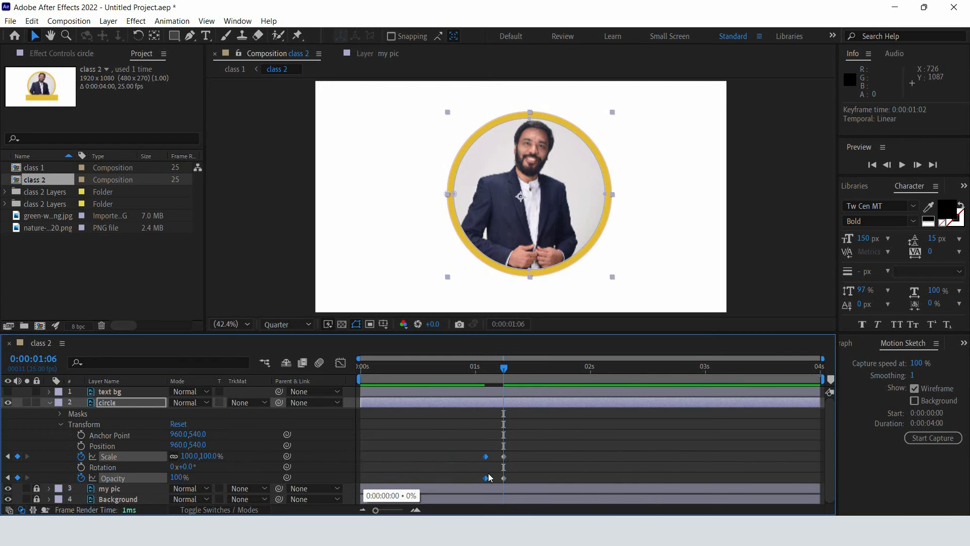
pyautogui.moveTo(504, 374); pyautogui.dragTo(530, 429)
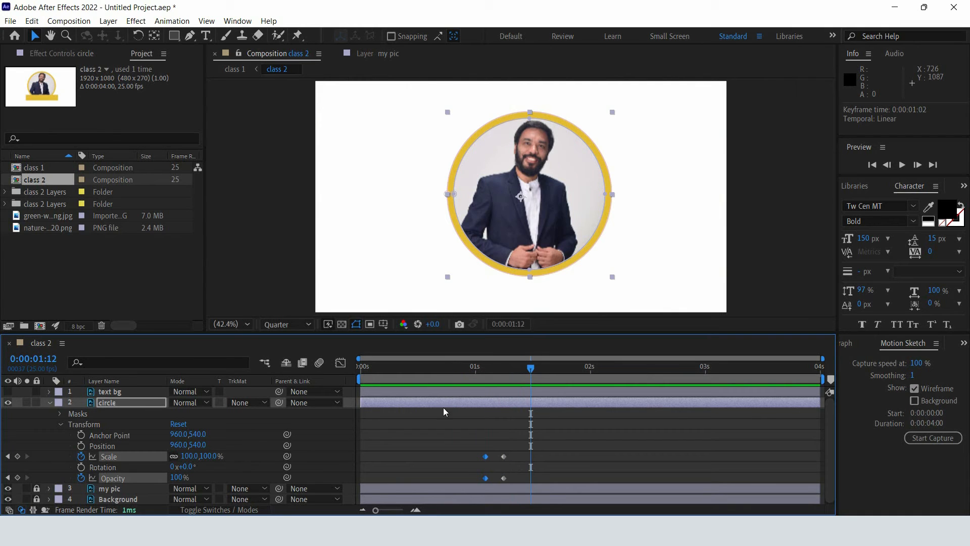
# Collapse and lock the circle layer, and make the text bg layer visible.
pyautogui.click(54, 403)
pyautogui.click(52, 401)
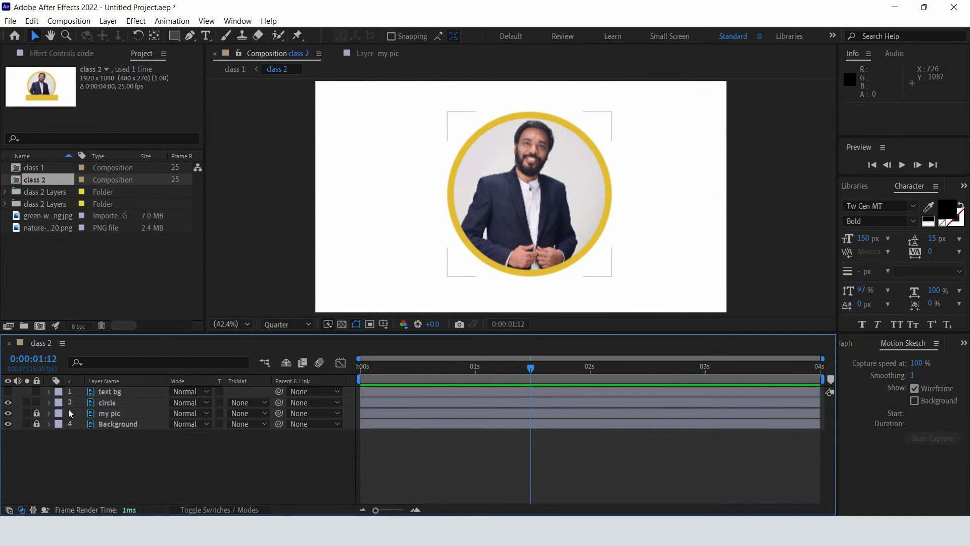
pyautogui.click(37, 403)
pyautogui.click(390, 393)
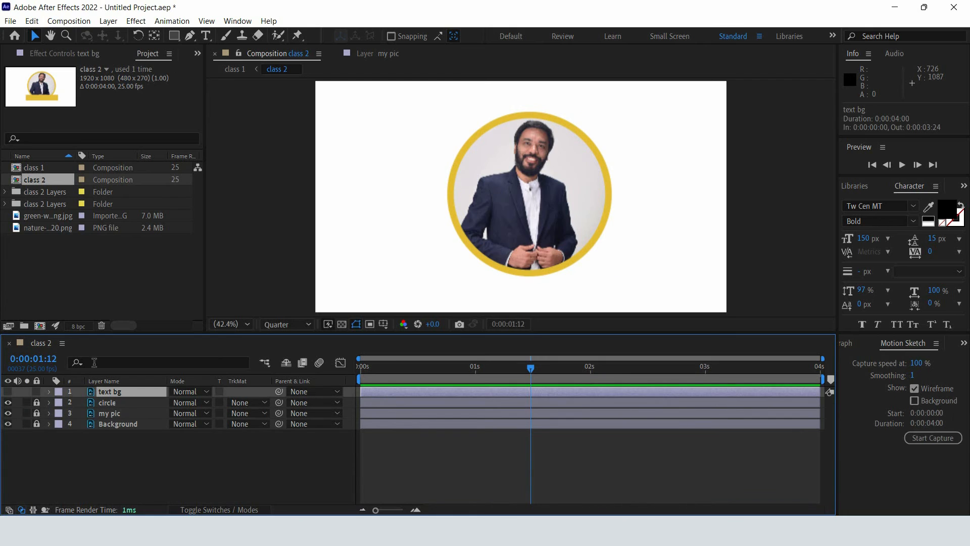
pyautogui.click(8, 391)
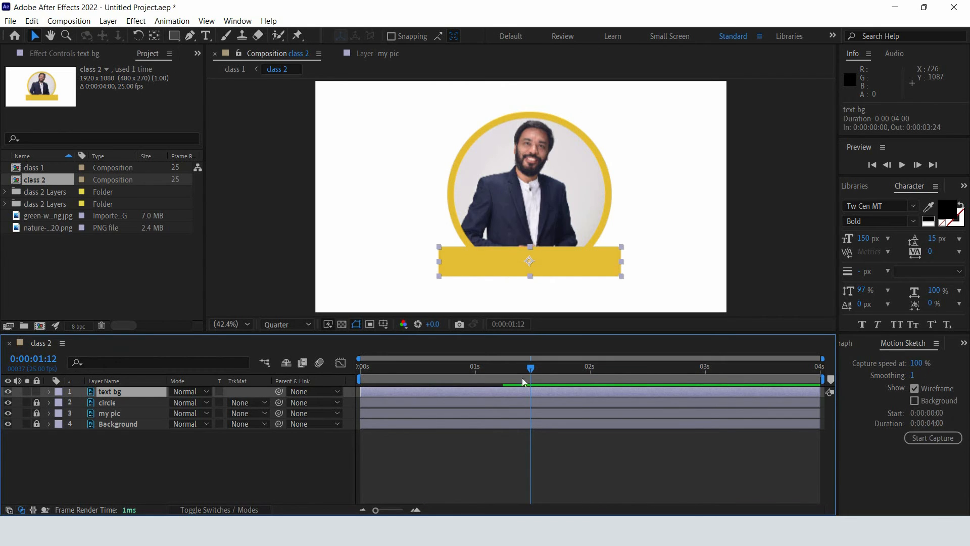
# Reveal the text bg layer's Position and keyframe it at 0:00:01:12, using the circle layer's keyframes as a timing reference.
pyautogui.press('space')
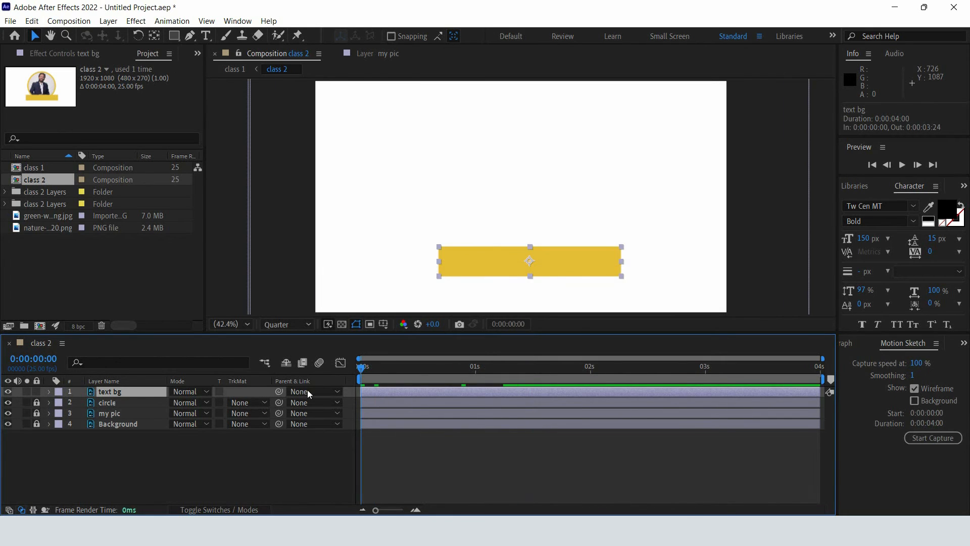
pyautogui.press('space')
pyautogui.press('p')
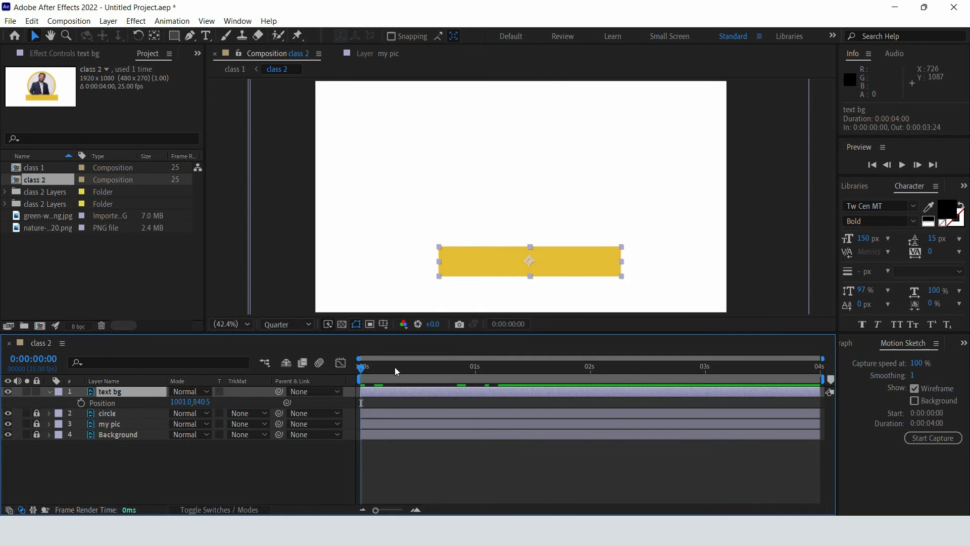
pyautogui.moveTo(366, 368); pyautogui.dragTo(523, 378)
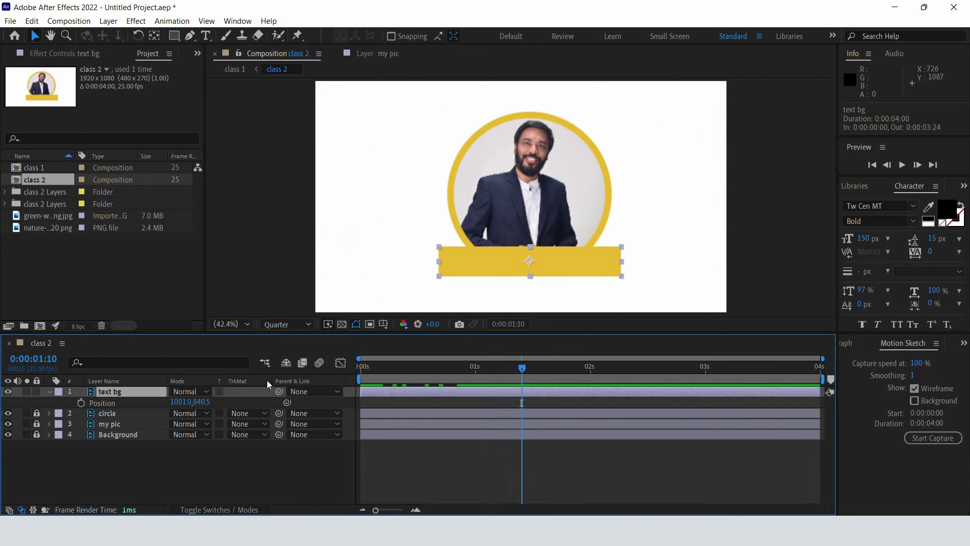
pyautogui.click(48, 413)
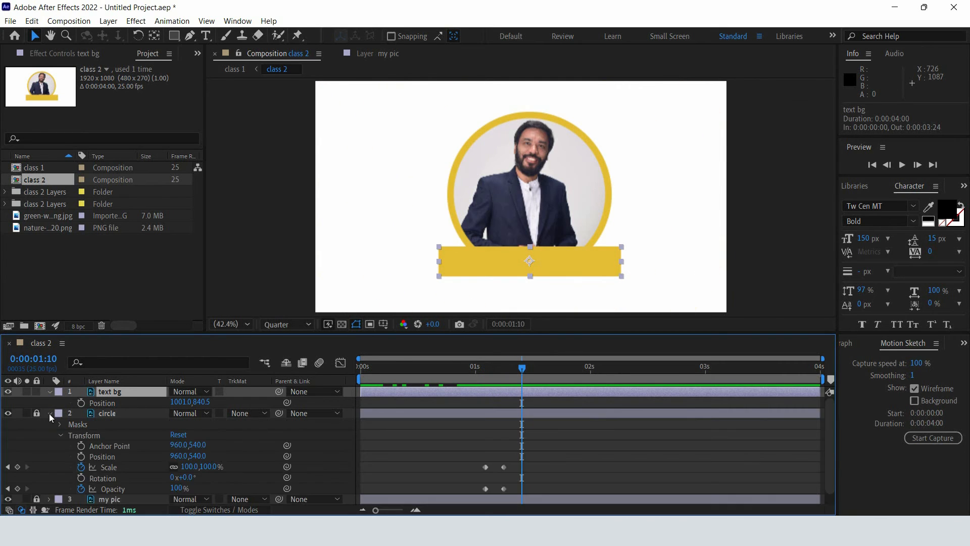
pyautogui.moveTo(522, 371)
pyautogui.mouseDown()
pyautogui.moveTo(505, 372)
pyautogui.moveTo(522, 383)
pyautogui.moveTo(512, 380)
pyautogui.mouseUp()
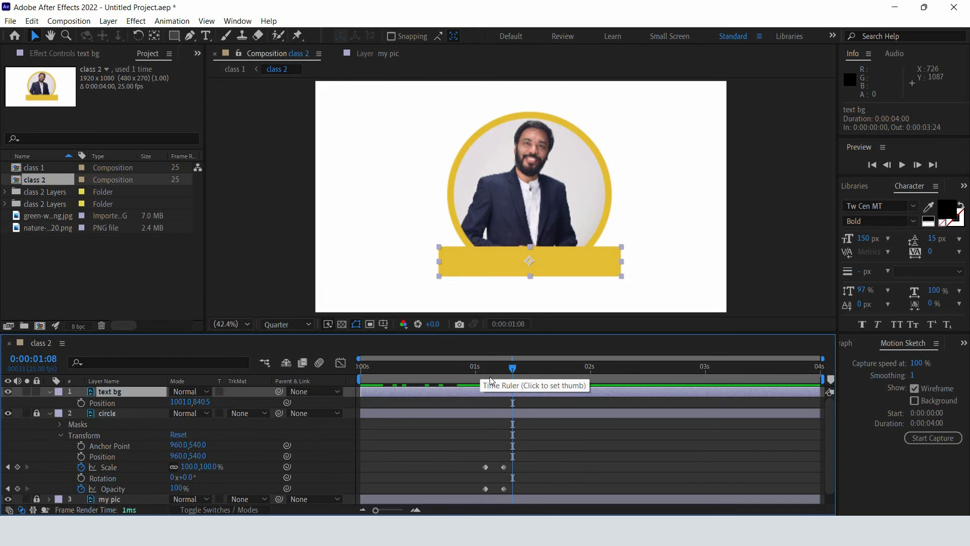
pyautogui.moveTo(512, 370); pyautogui.dragTo(530, 369)
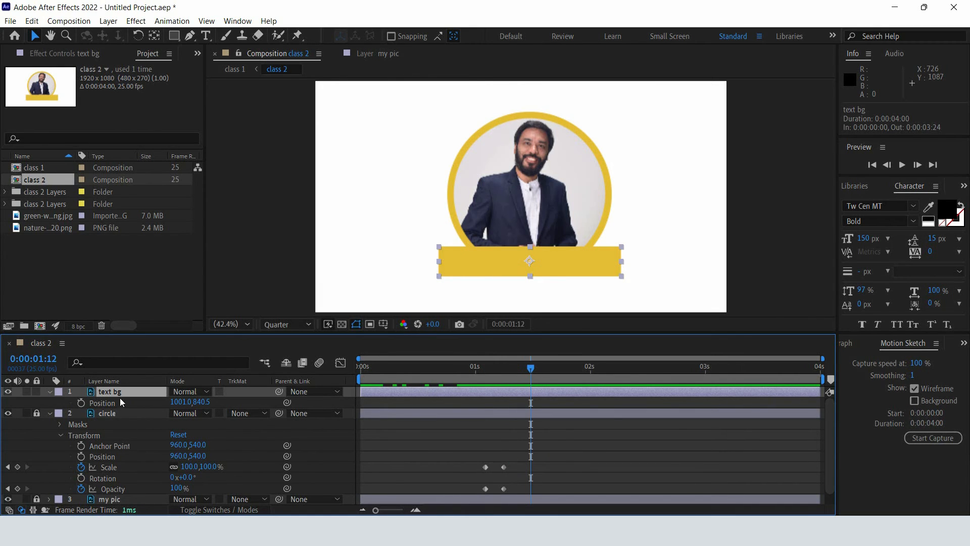
pyautogui.click(81, 404)
# Set the text bg layer's Position to -521.0, 840.5 at 0:00:01:06 so the bar starts outside the frame.
pyautogui.moveTo(532, 366); pyautogui.dragTo(506, 378)
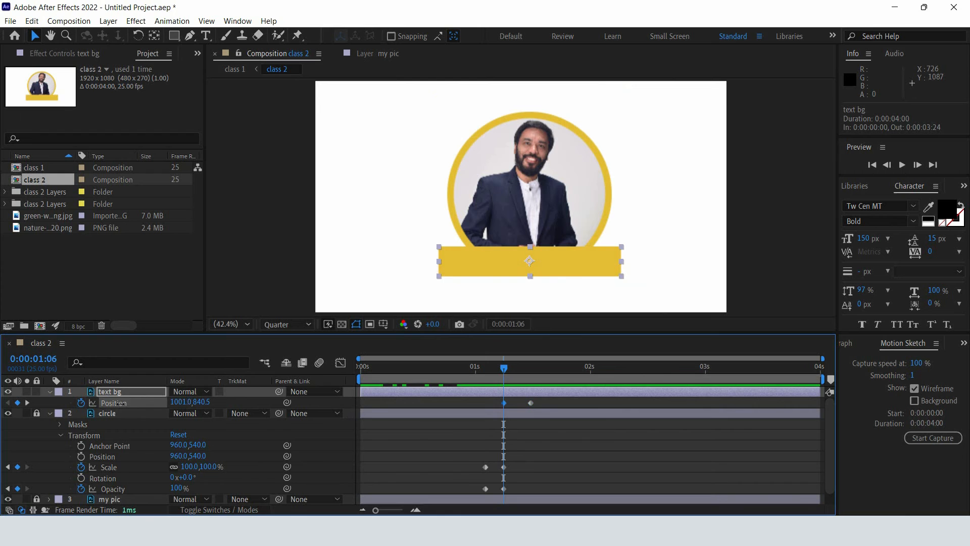
pyautogui.moveTo(177, 402); pyautogui.dragTo(2, 403)
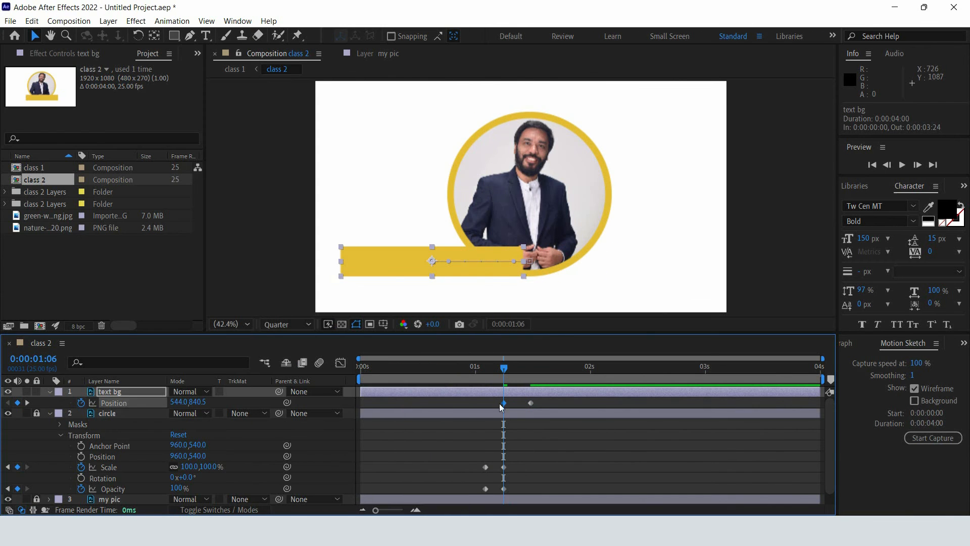
pyautogui.moveTo(184, 402); pyautogui.dragTo(2, 402)
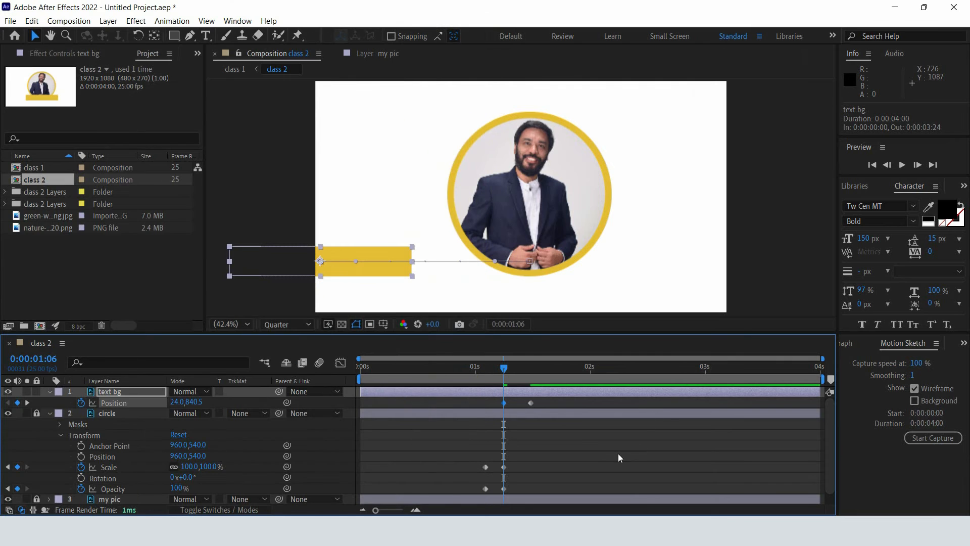
pyautogui.moveTo(183, 403); pyautogui.dragTo(152, 402)
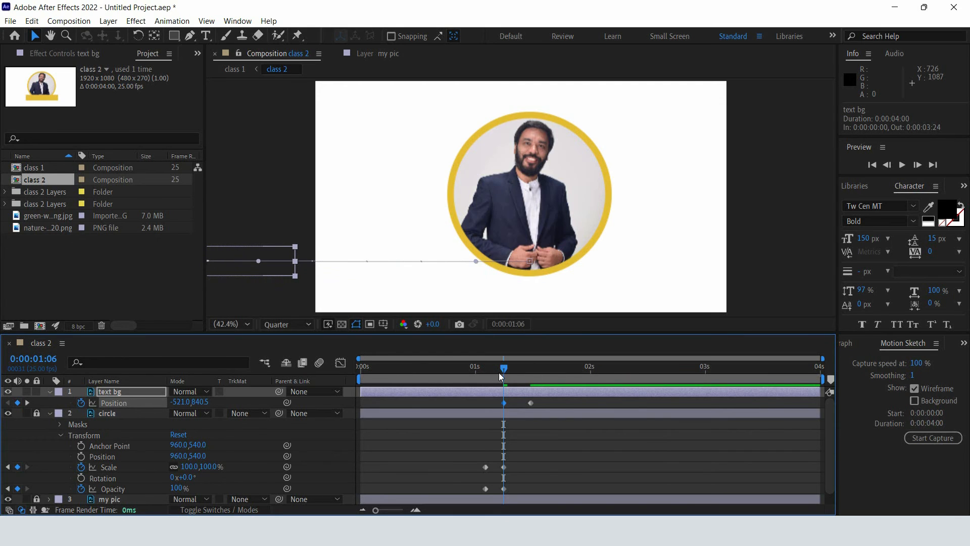
# Preview the class 2 composition from 0:00:00:00 to check the text bg bar's slide-in.
pyautogui.moveTo(501, 369); pyautogui.dragTo(257, 404)
pyautogui.click(585, 442)
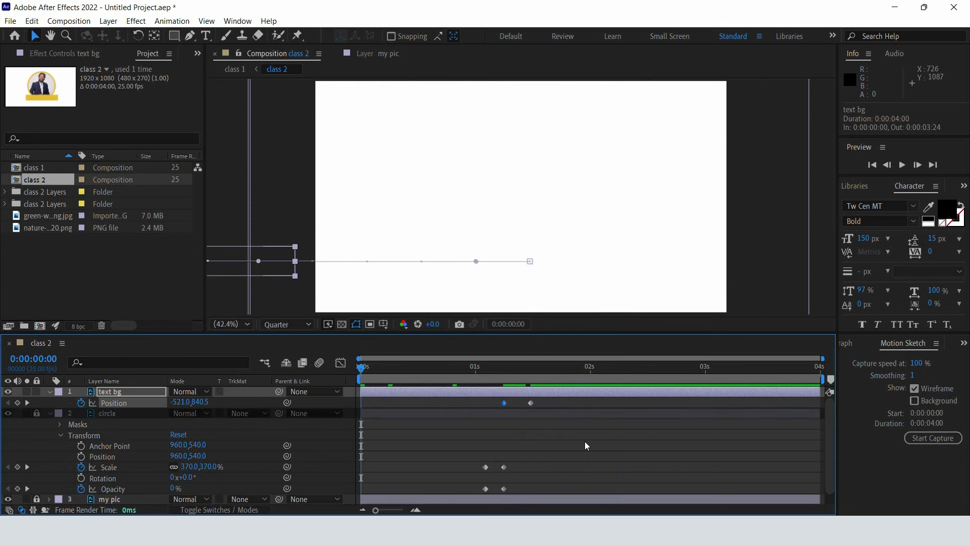
pyautogui.press('space')
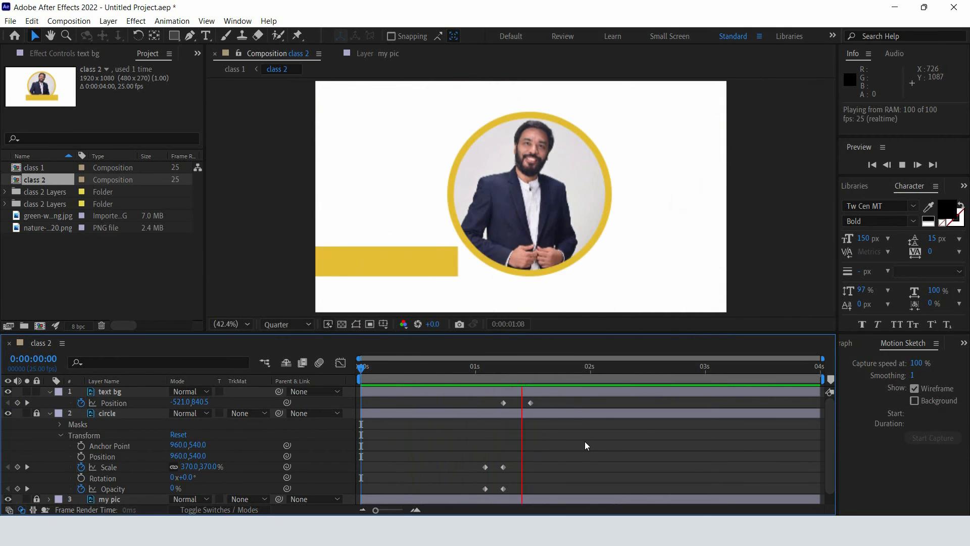
pyautogui.press('space')
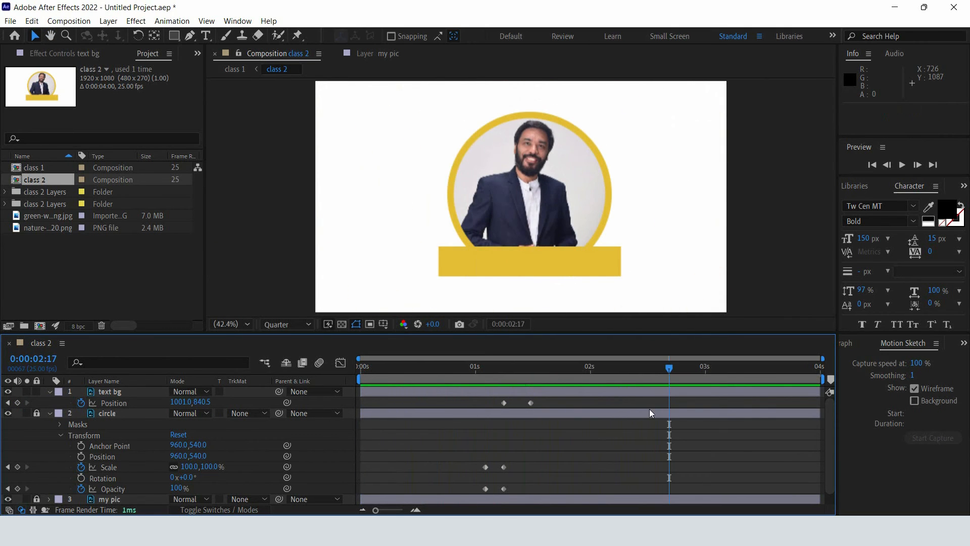
# Return to 0:00:01:13, collapse the circle layer's properties, and lock the text bg layer.
pyautogui.moveTo(674, 370); pyautogui.dragTo(533, 424)
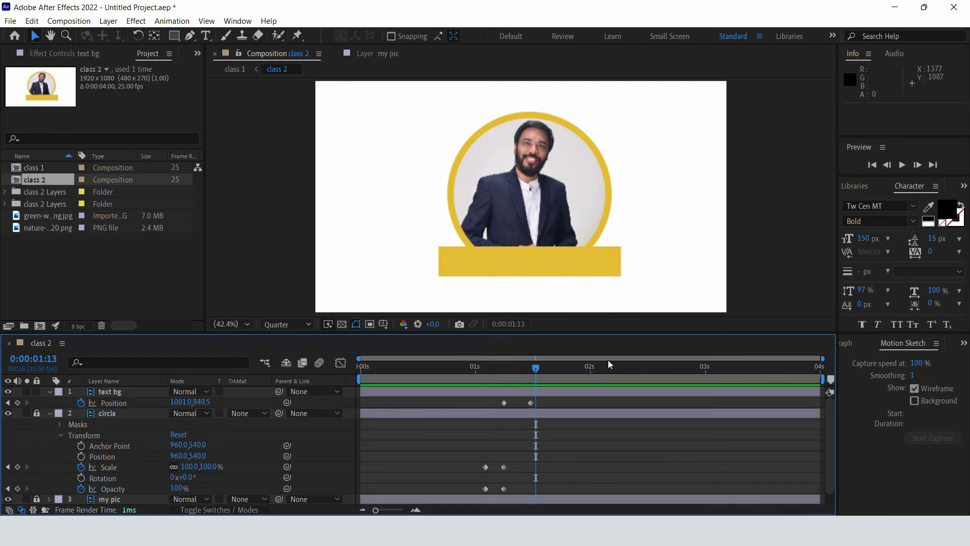
pyautogui.click(50, 414)
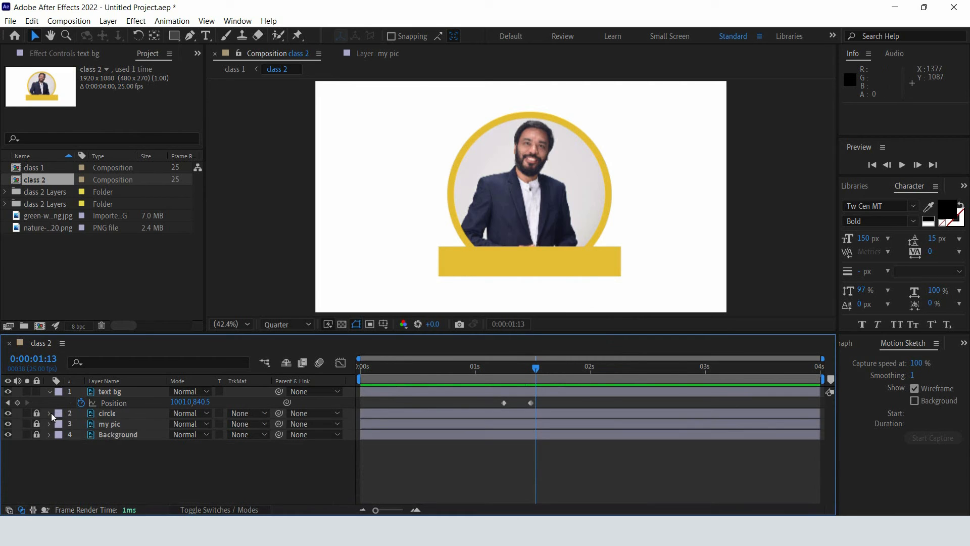
pyautogui.click(36, 392)
# Add a text layer over the yellow bar with the person's name followed by "the king maker".
pyautogui.click(205, 35)
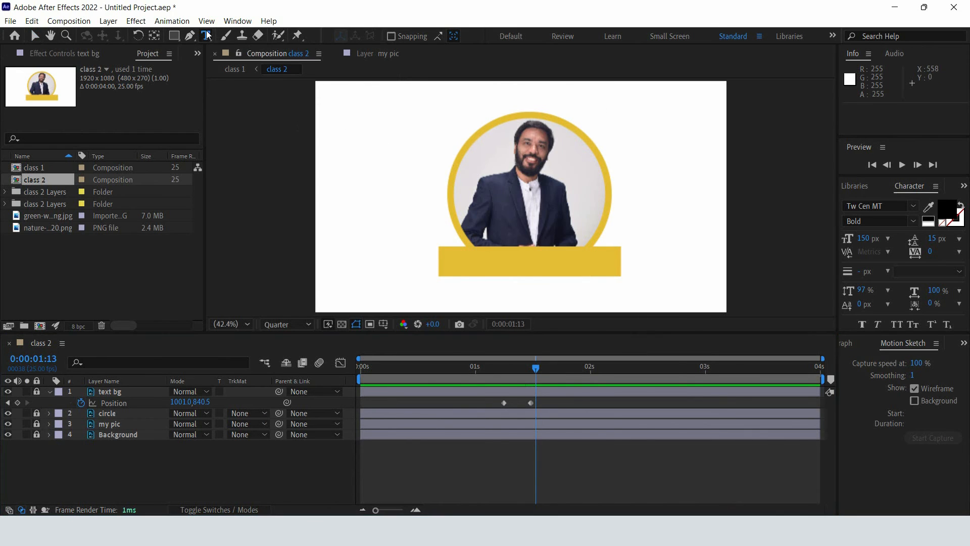
pyautogui.click(459, 260)
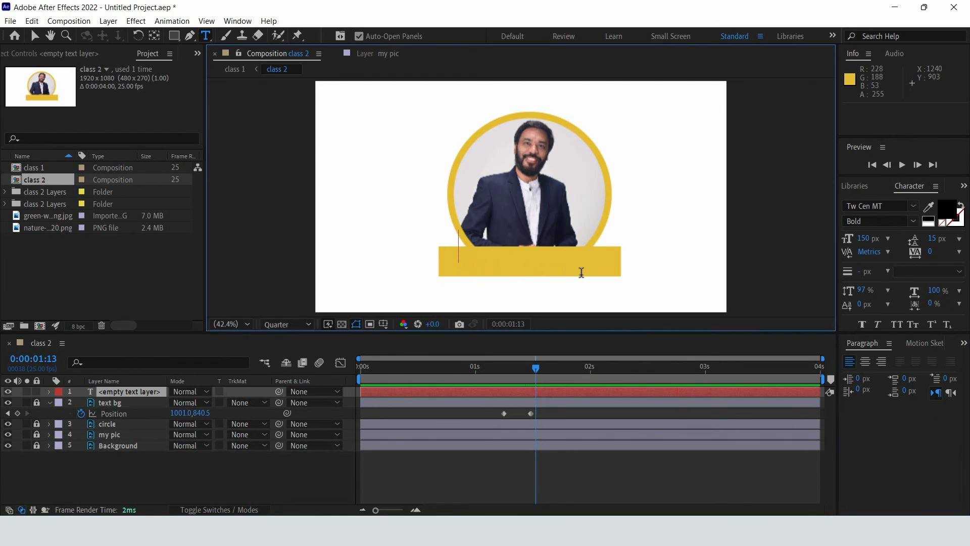
pyautogui.write('jeet')
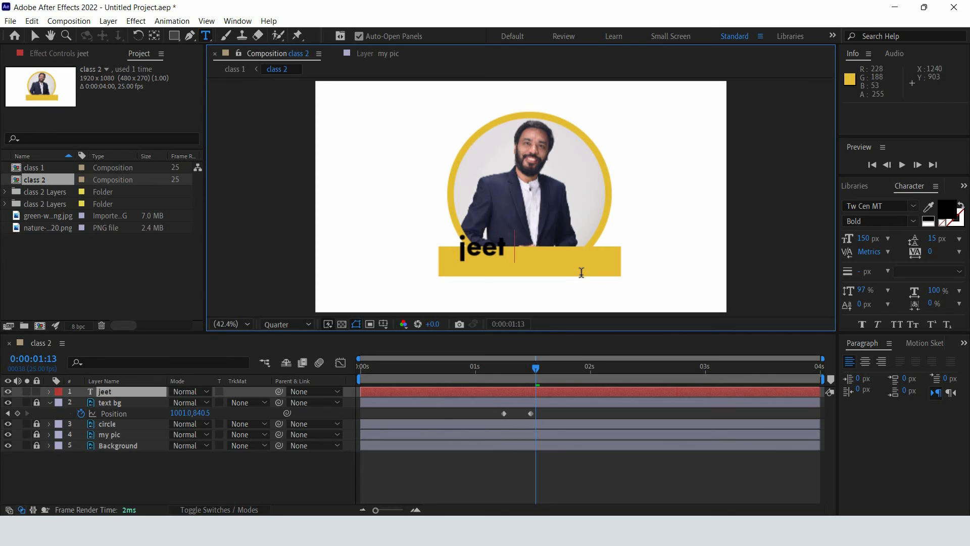
pyautogui.write(' sir')
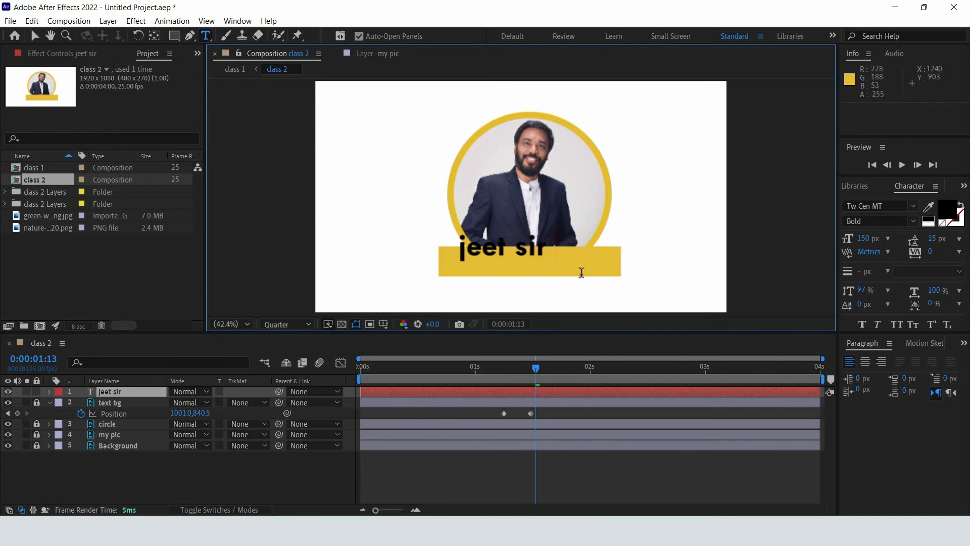
pyautogui.write(' the king ')
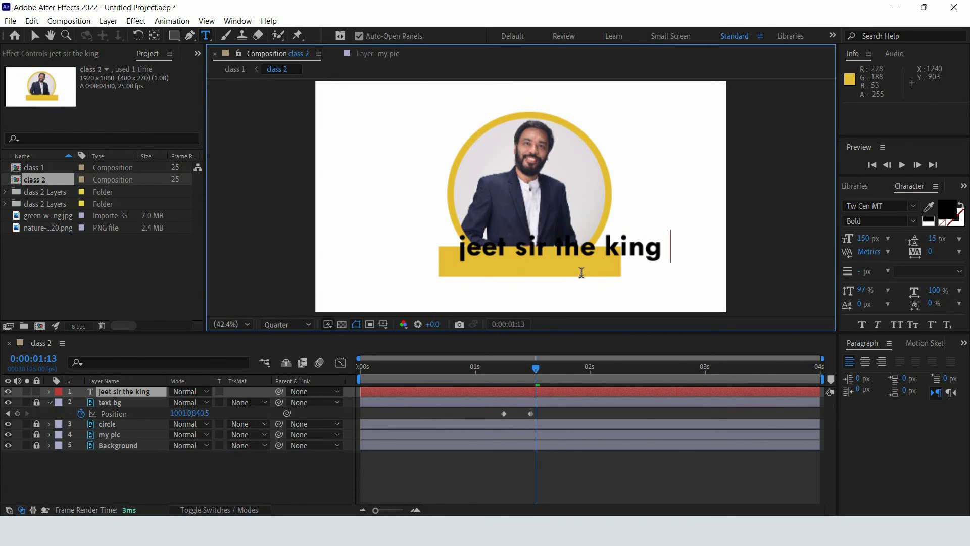
pyautogui.write('maker')
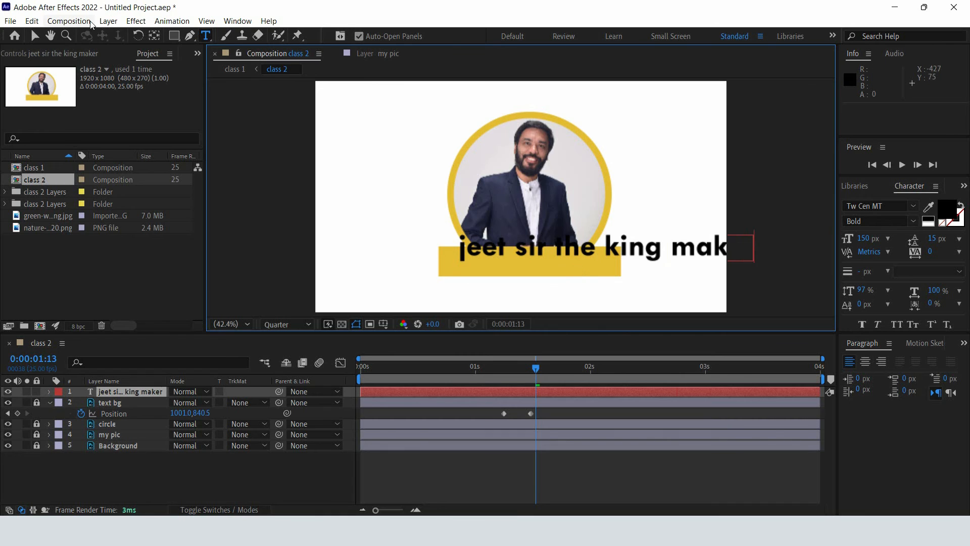
# Set the text's font size to 70 px and move it onto the yellow bar at about 686.2, 867.8.
pyautogui.click(36, 34)
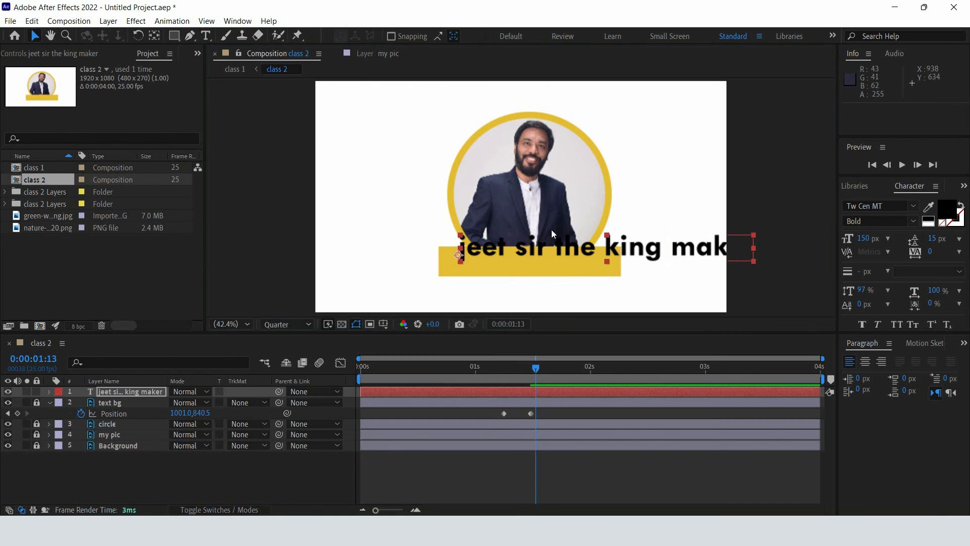
pyautogui.moveTo(607, 258); pyautogui.dragTo(550, 262)
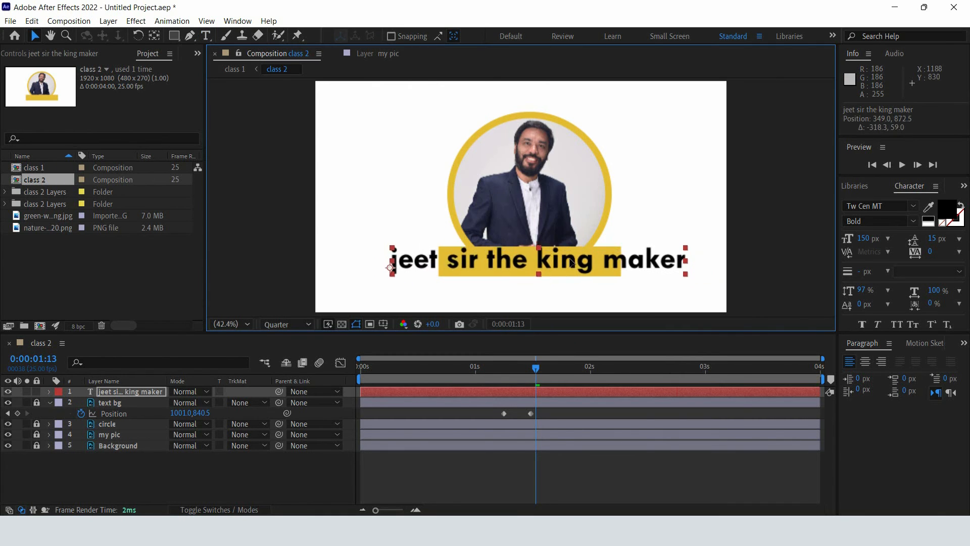
pyautogui.click(865, 240)
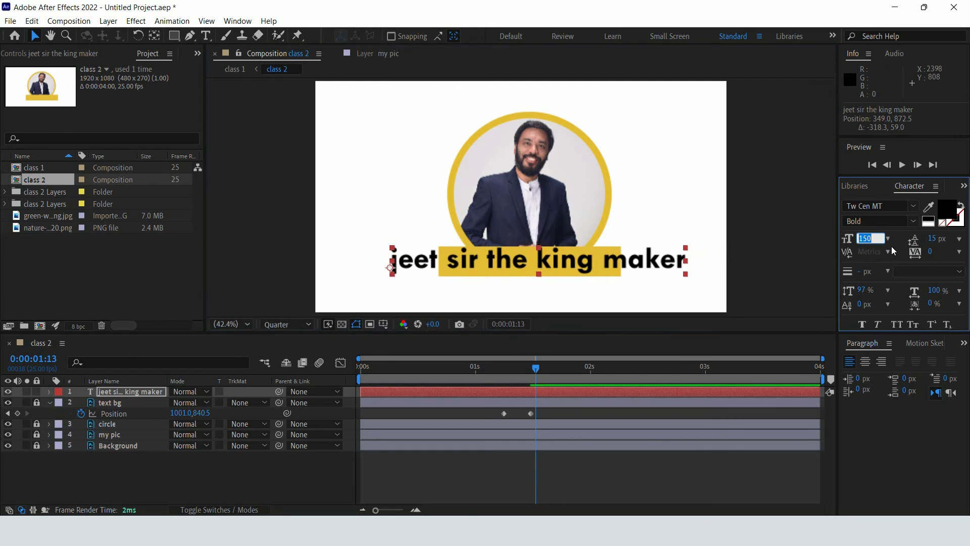
pyautogui.write('70')
pyautogui.press('Return')
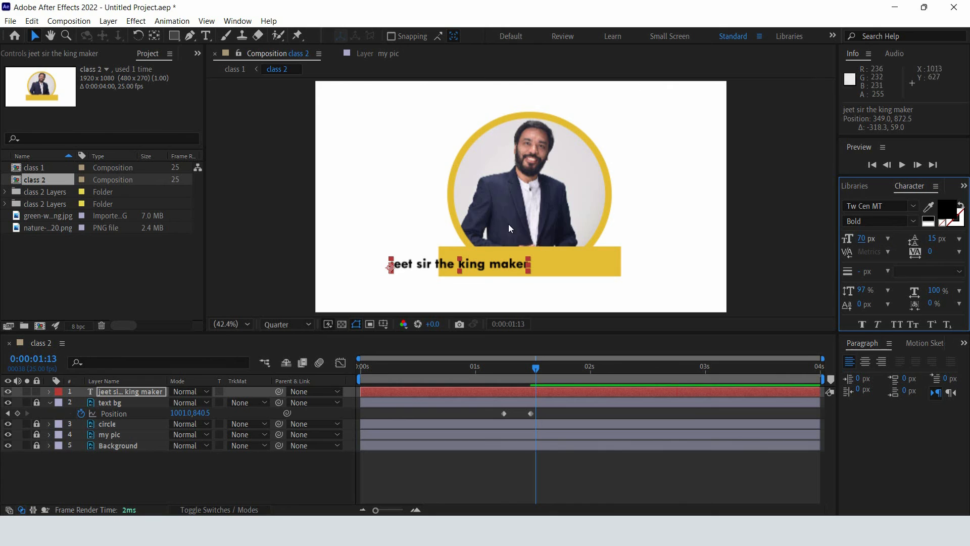
pyautogui.moveTo(493, 264); pyautogui.dragTo(565, 267)
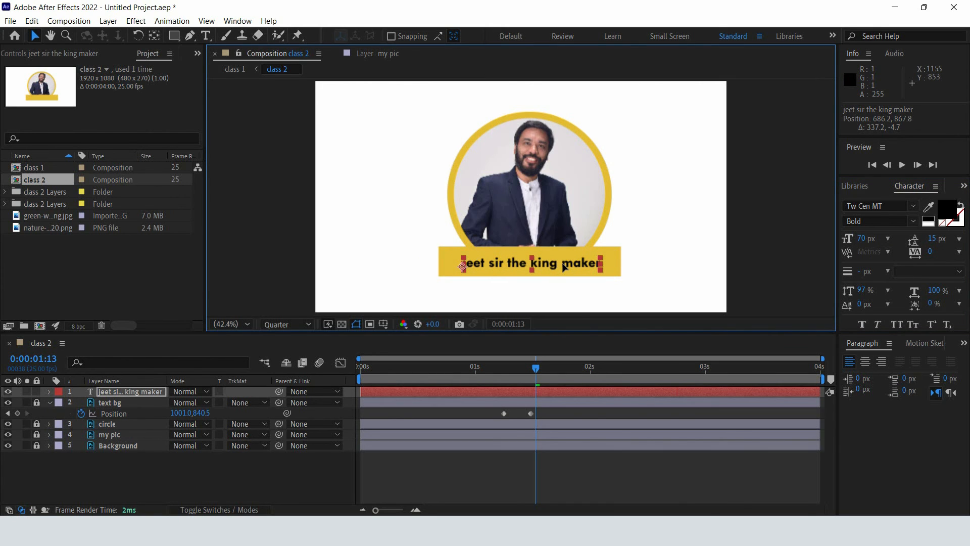
# Enlarge the text's font size to 90 px and shift it left to fit within the yellow bar.
pyautogui.click(861, 239)
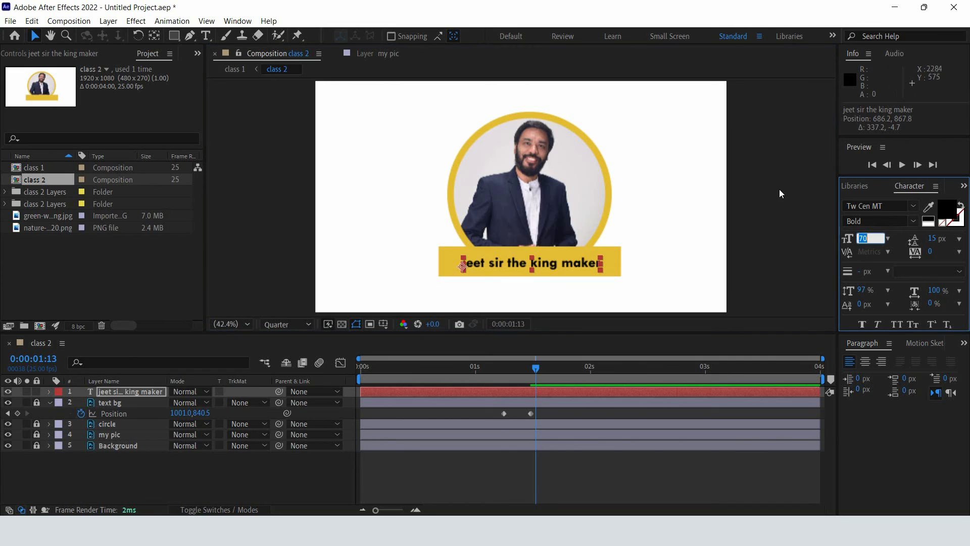
pyautogui.write('90')
pyautogui.press('Return')
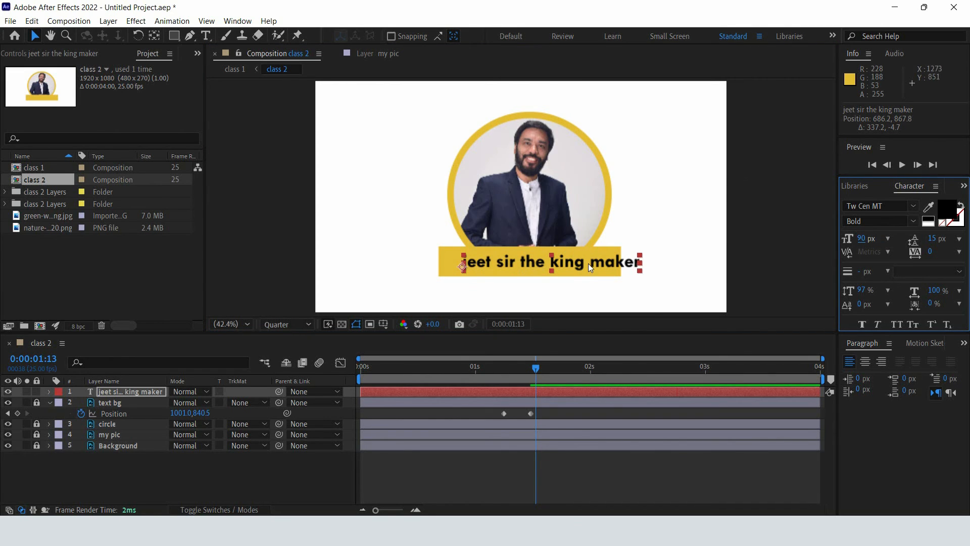
pyautogui.moveTo(589, 263); pyautogui.dragTo(567, 265)
pyautogui.click(573, 432)
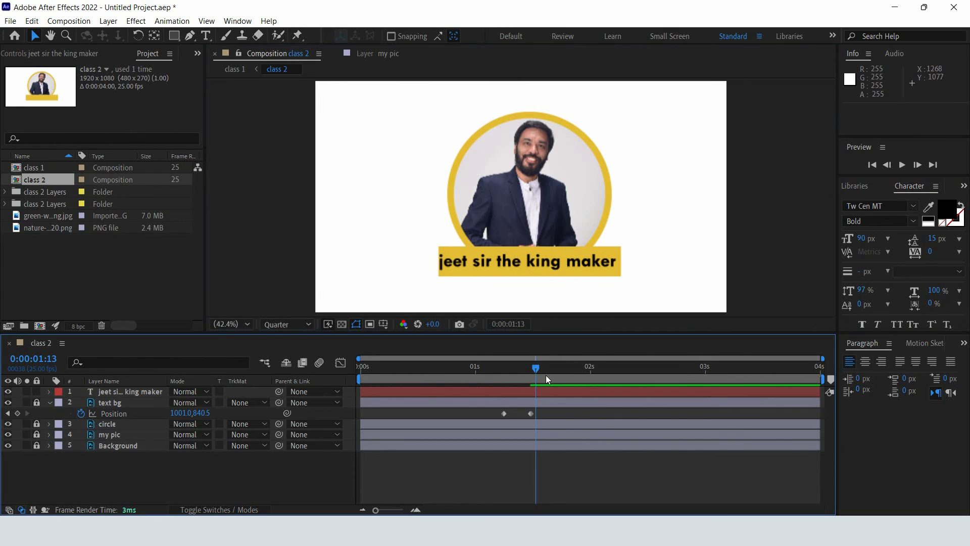
# Nudge the text layer right to 595.4, 865.4 so it sits centered on the yellow bar.
pyautogui.moveTo(531, 367); pyautogui.dragTo(536, 402)
pyautogui.click(558, 391)
pyautogui.press('Right')
pyautogui.press('Right')
pyautogui.press('Right')
pyautogui.press('Right')
pyautogui.press('Right')
pyautogui.press('Right')
pyautogui.press('Right')
pyautogui.press('Right')
pyautogui.press('Right')
pyautogui.press('Right')
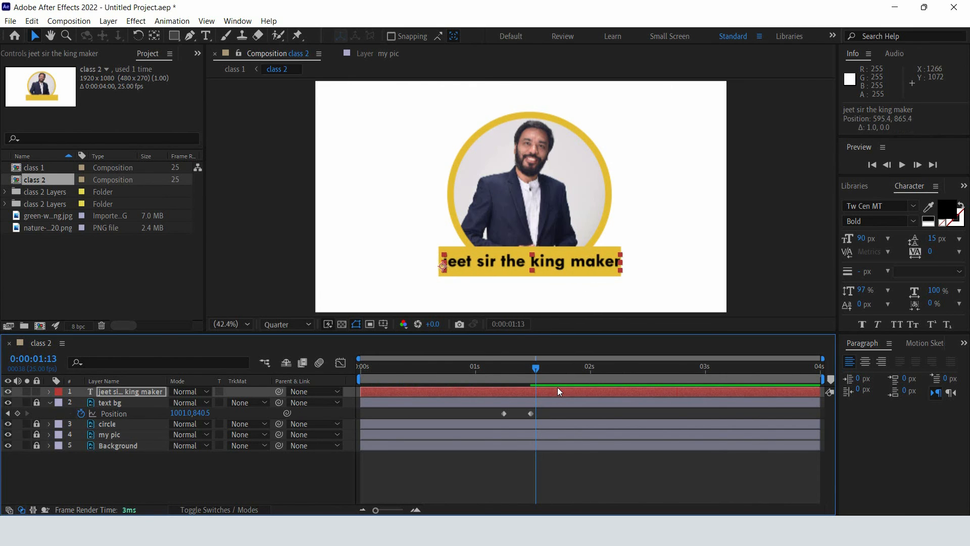
pyautogui.click(576, 467)
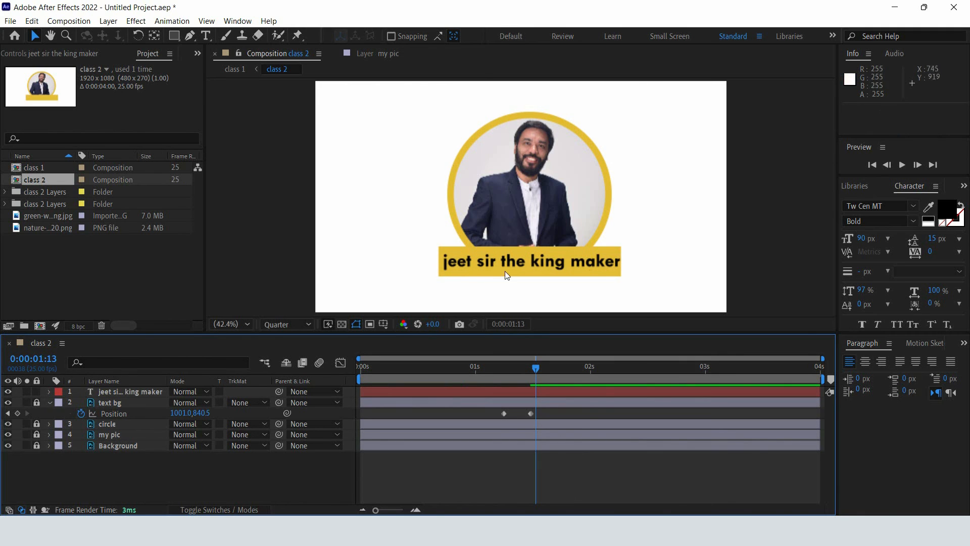
# Keyframe the text layer's Opacity at 0% at 0:00:01:15 and 100% at 0:00:01:21.
pyautogui.moveTo(517, 389); pyautogui.dragTo(567, 395)
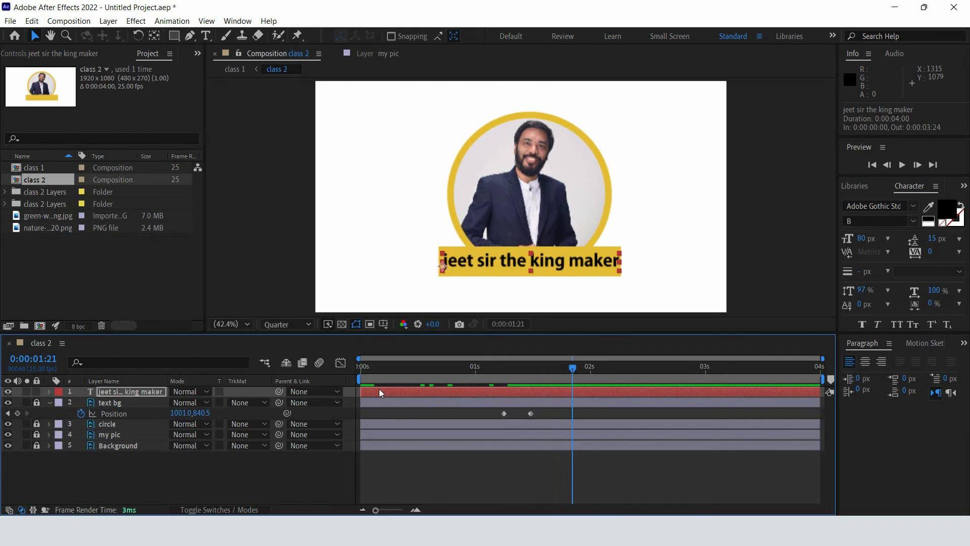
pyautogui.click(445, 402)
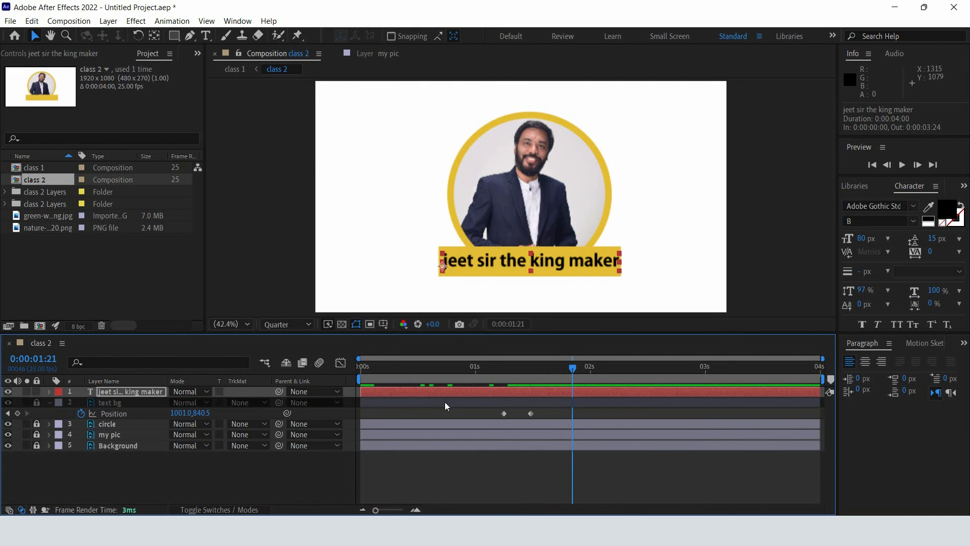
pyautogui.moveTo(576, 368); pyautogui.dragTo(541, 377)
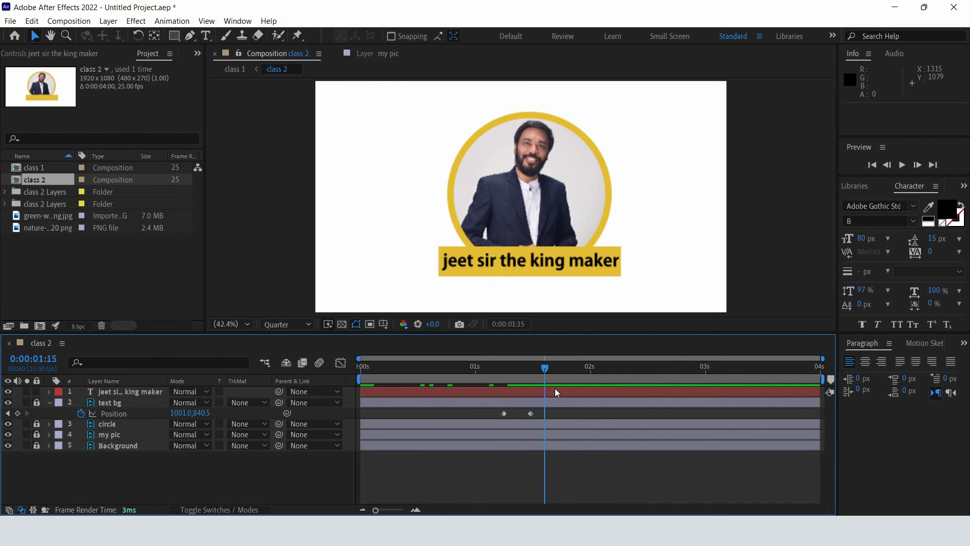
pyautogui.click(555, 391)
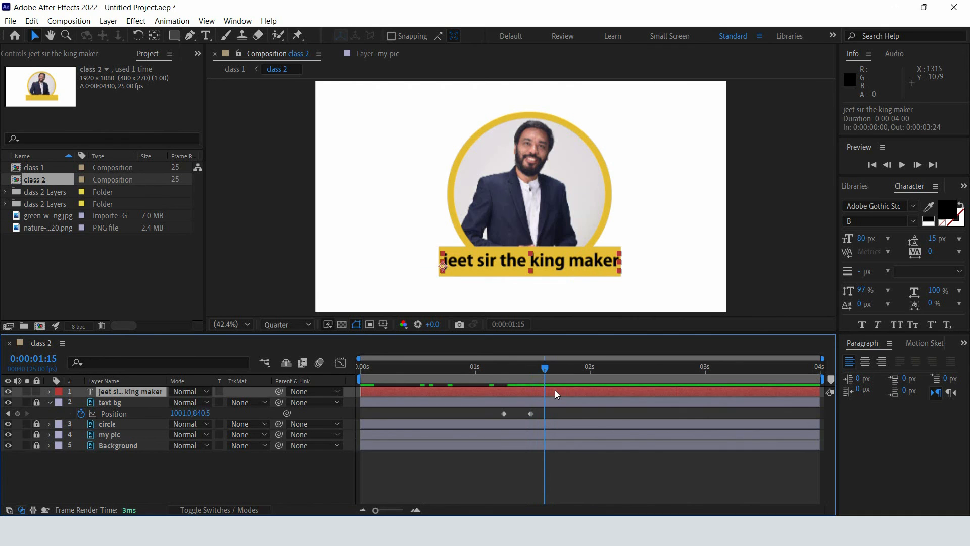
pyautogui.press('t')
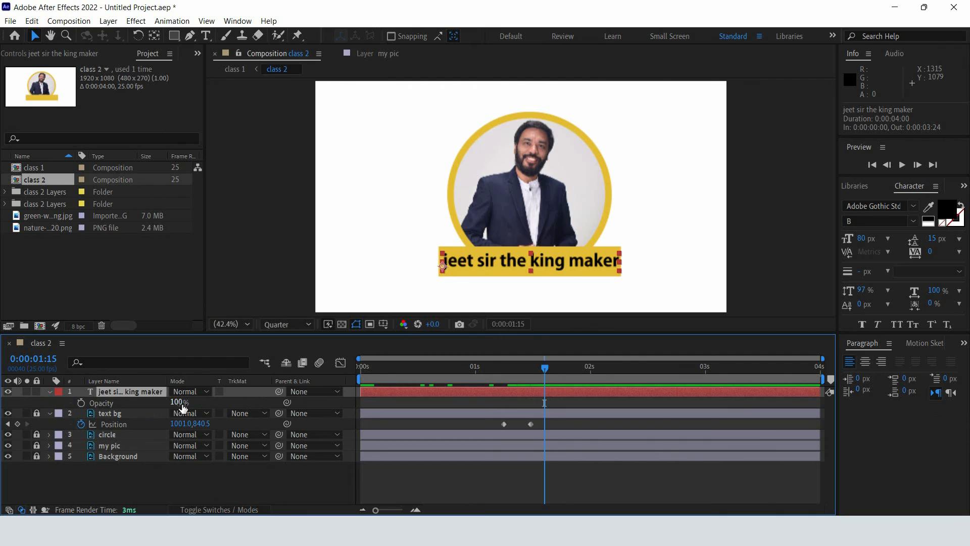
pyautogui.moveTo(182, 405); pyautogui.dragTo(64, 424)
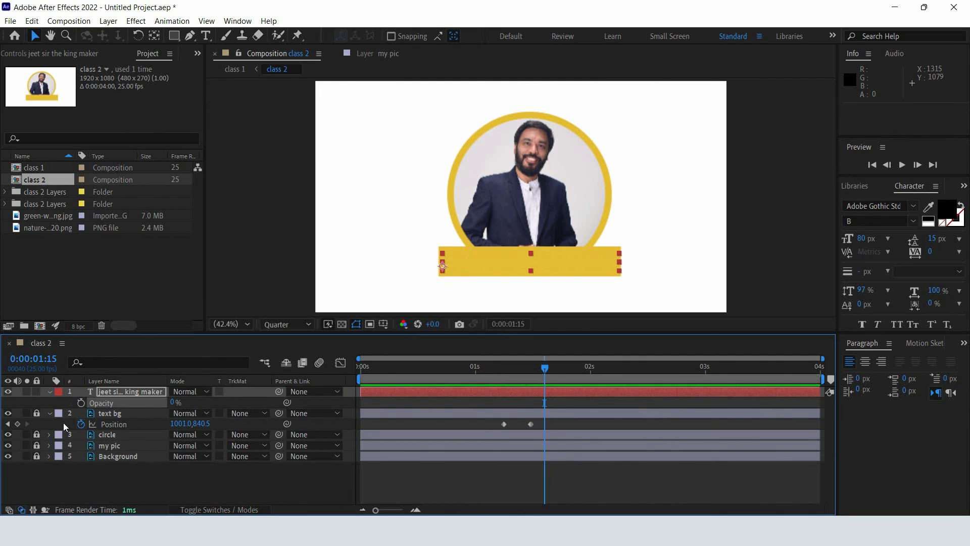
pyautogui.click(80, 403)
pyautogui.moveTo(545, 366); pyautogui.dragTo(573, 368)
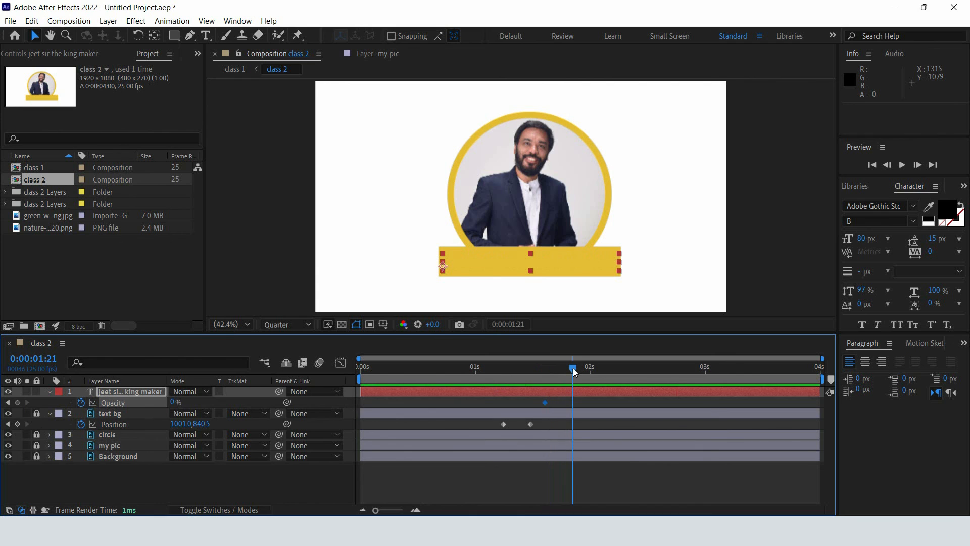
pyautogui.moveTo(173, 403); pyautogui.dragTo(212, 404)
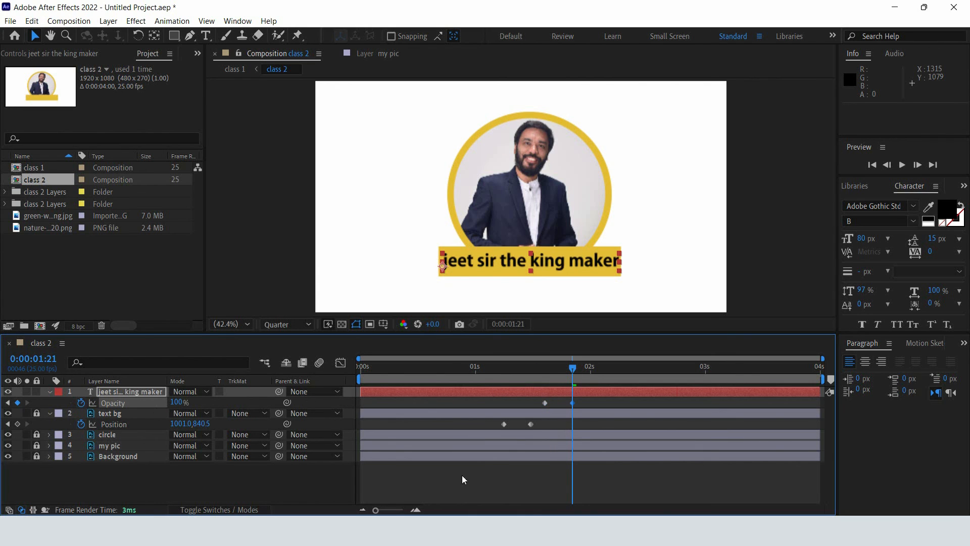
# Preview the class 2 composition from 0:00:00:00 to check the text's fade-in over the yellow bar.
pyautogui.moveTo(577, 367); pyautogui.dragTo(271, 402)
pyautogui.press('space')
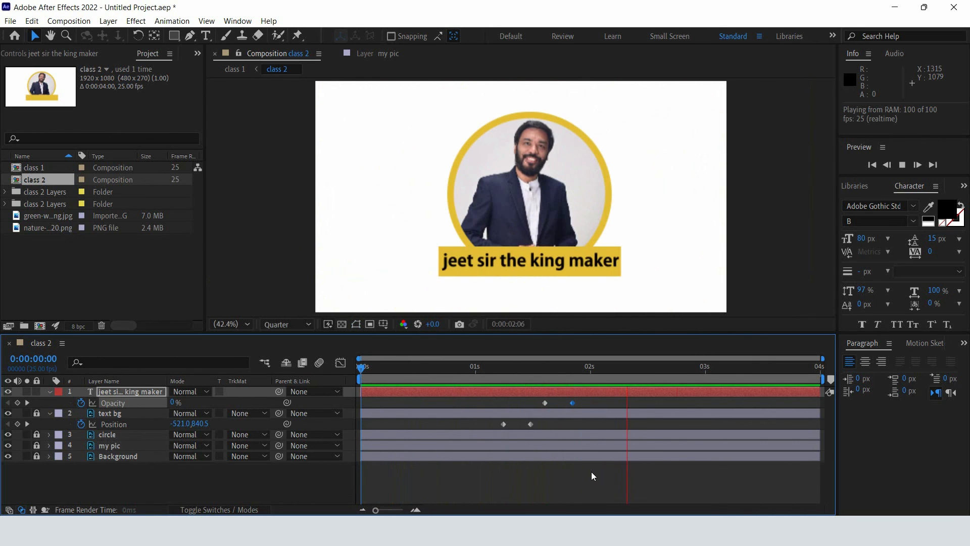
pyautogui.press('space')
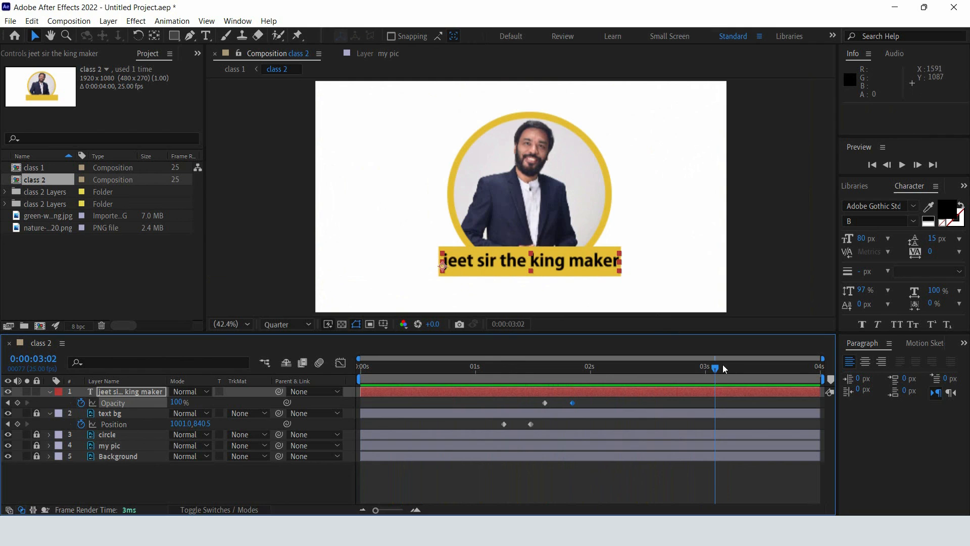
pyautogui.moveTo(718, 368); pyautogui.dragTo(214, 421)
pyautogui.press('space')
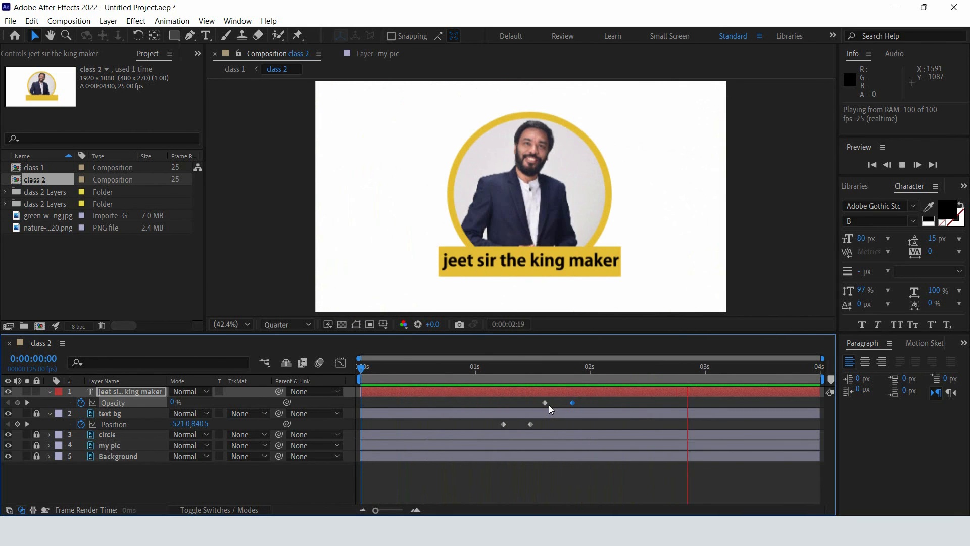
pyautogui.press('space')
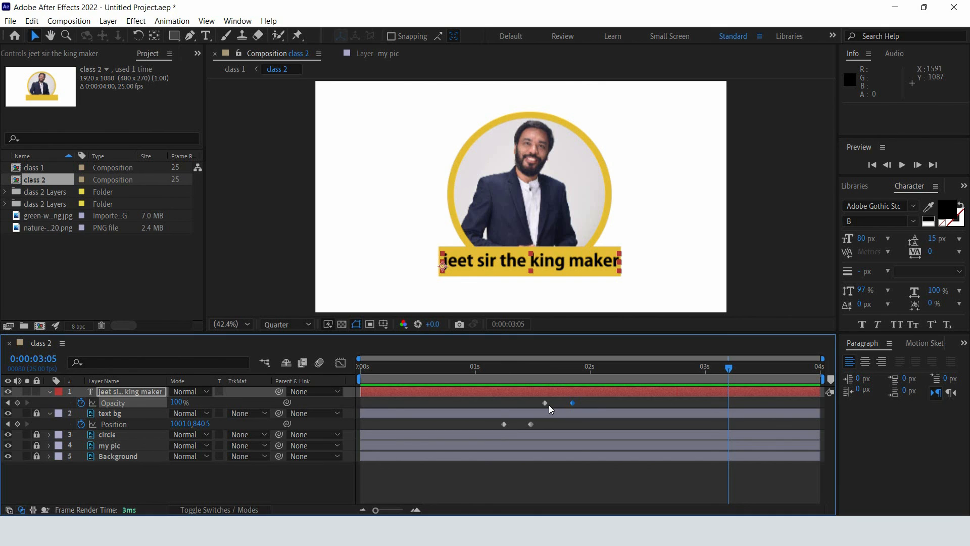
pyautogui.press('space')
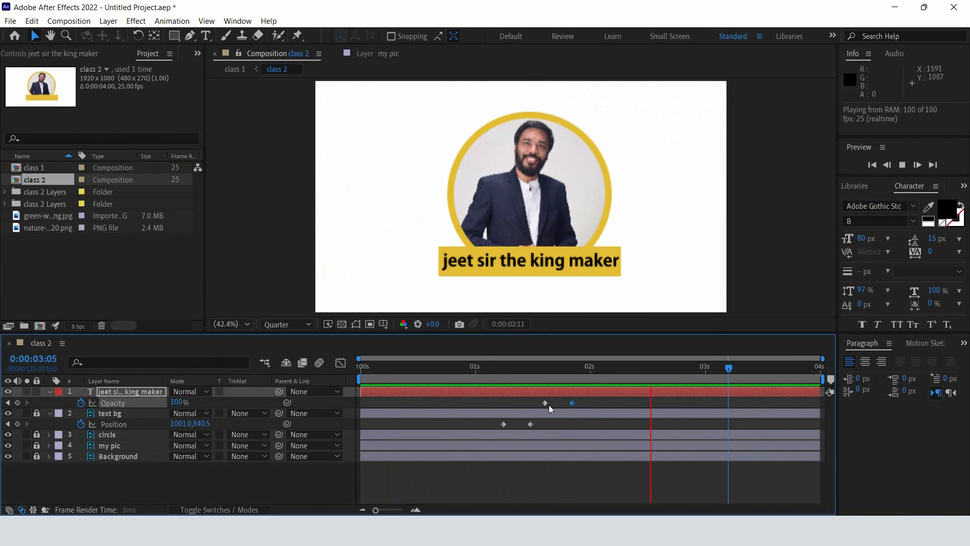
pyautogui.press('space')
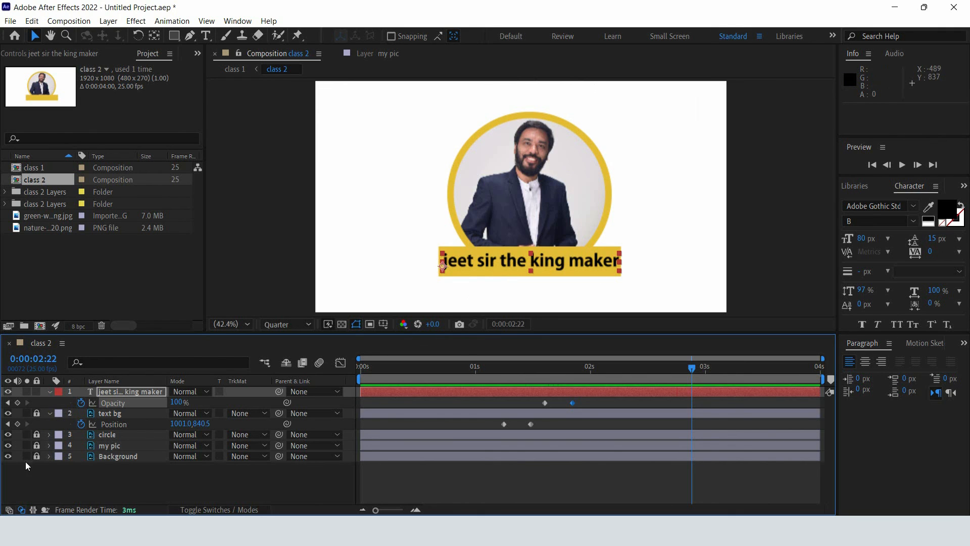
# Unlock the Background layer and delete it from the class 2 composition.
pyautogui.click(375, 457)
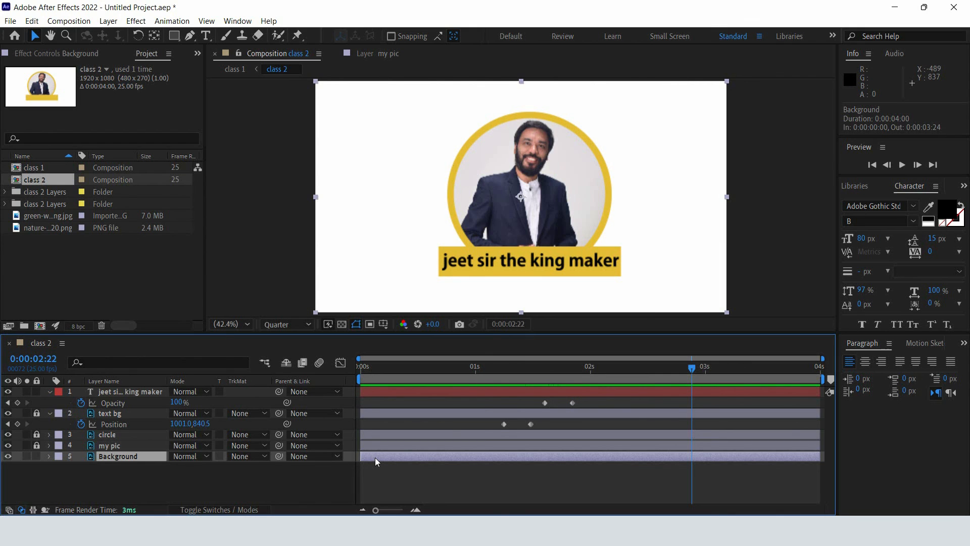
pyautogui.press('Delete')
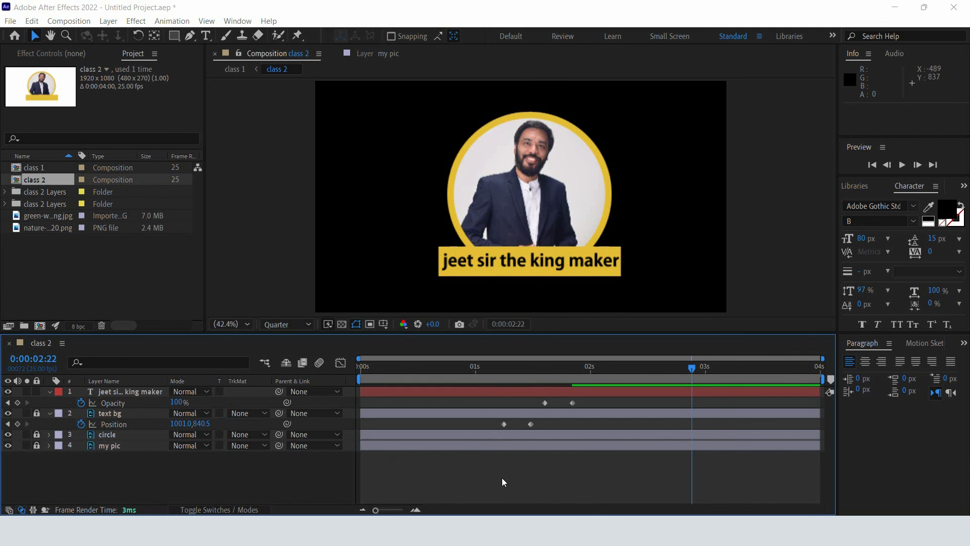
# Set the class 2 composition's background color to deep red, 7D0000.
pyautogui.hotkey('ctrl', 'k')
pyautogui.click(549, 319)
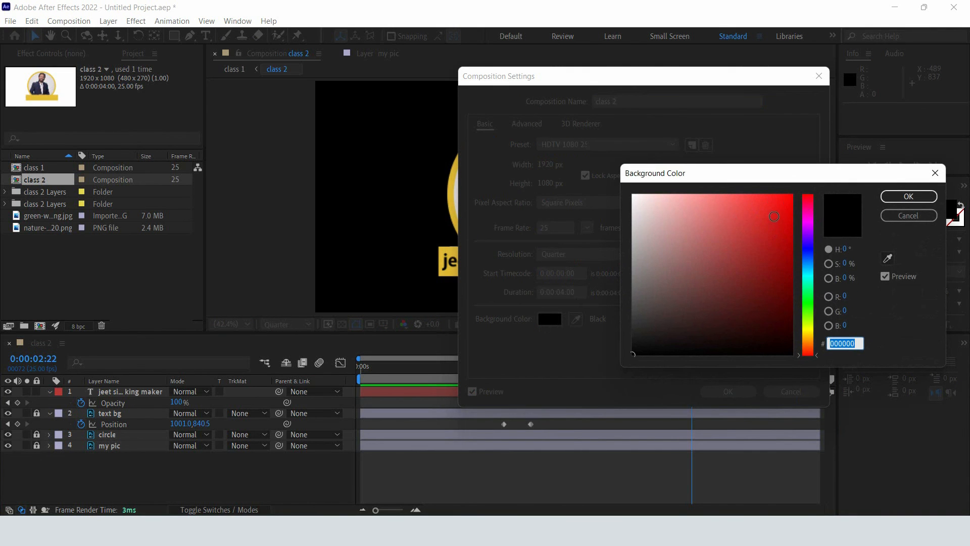
pyautogui.moveTo(789, 199); pyautogui.dragTo(830, 179)
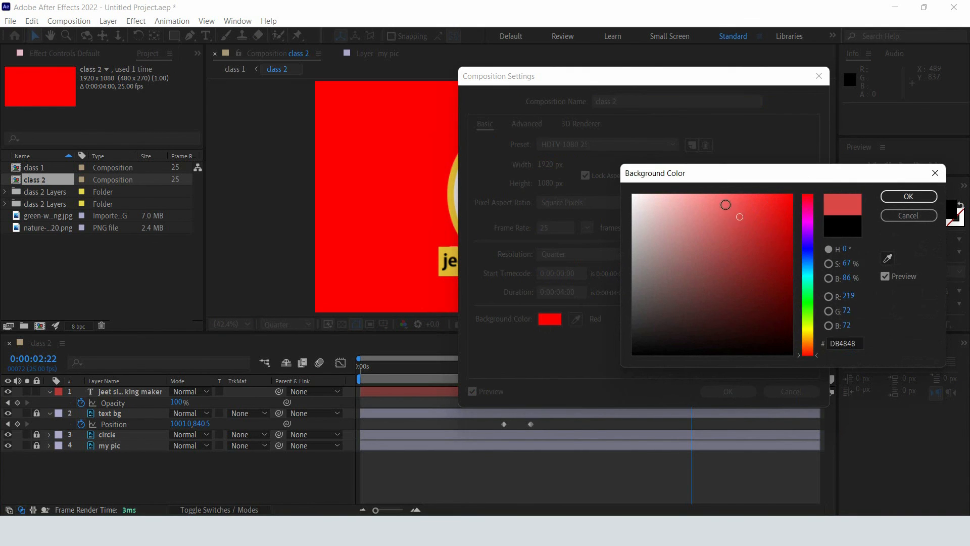
pyautogui.moveTo(727, 210)
pyautogui.mouseDown()
pyautogui.moveTo(670, 193)
pyautogui.moveTo(690, 198)
pyautogui.mouseUp()
pyautogui.moveTo(768, 198)
pyautogui.mouseDown()
pyautogui.moveTo(792, 306)
pyautogui.moveTo(805, 276)
pyautogui.mouseUp()
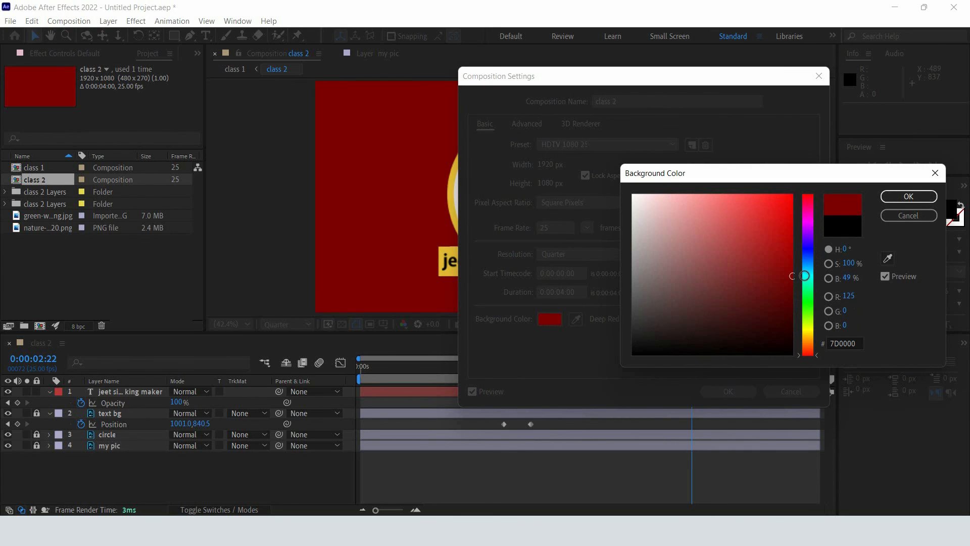
pyautogui.click(908, 196)
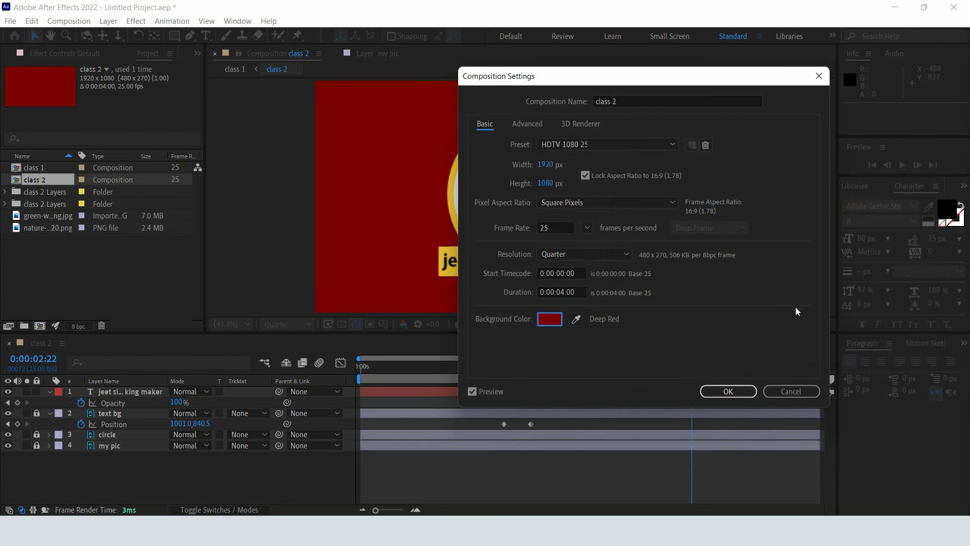
pyautogui.click(729, 386)
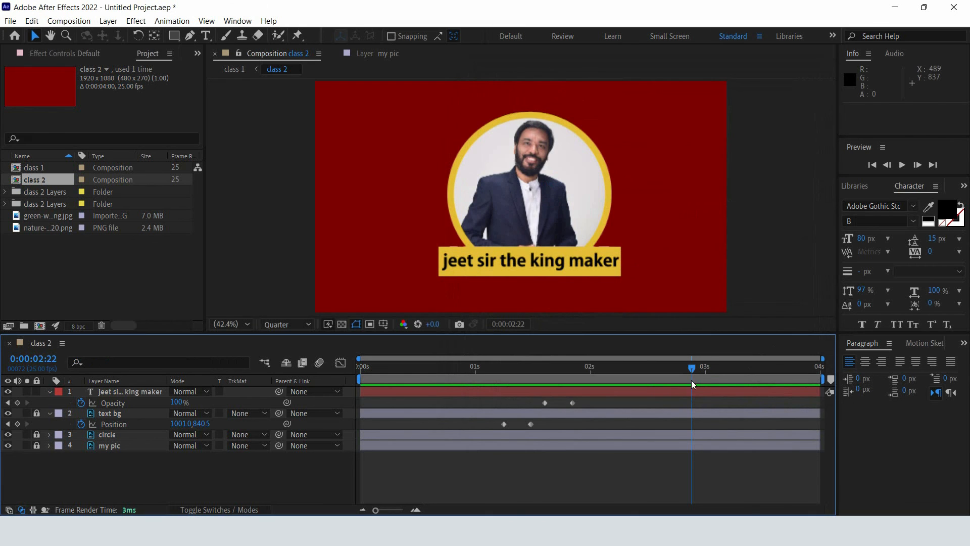
# Inspect the class 2 composition in an enlarged view at 0:00:02:02, restore the layout, and move the current time to 0:00:02:00.
pyautogui.moveTo(692, 369); pyautogui.dragTo(601, 401)
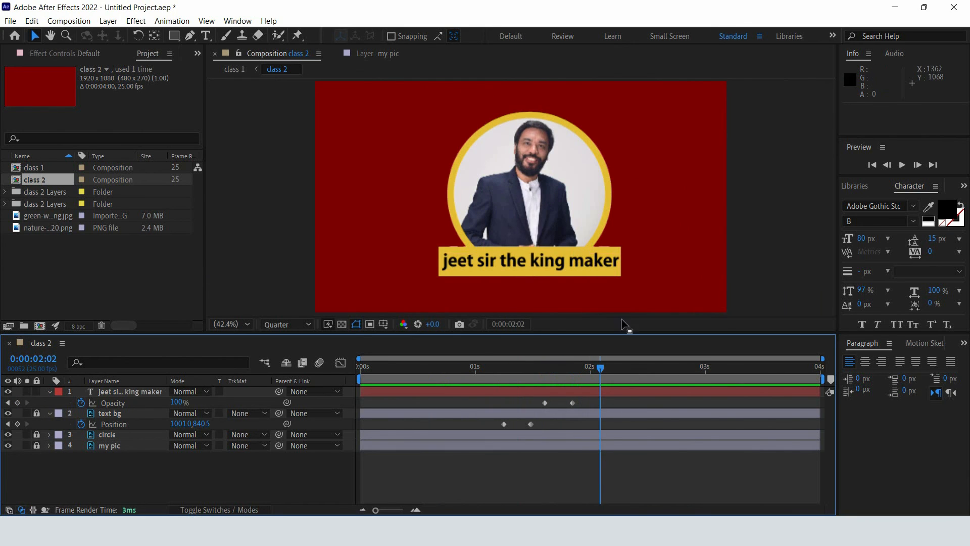
pyautogui.press('`')
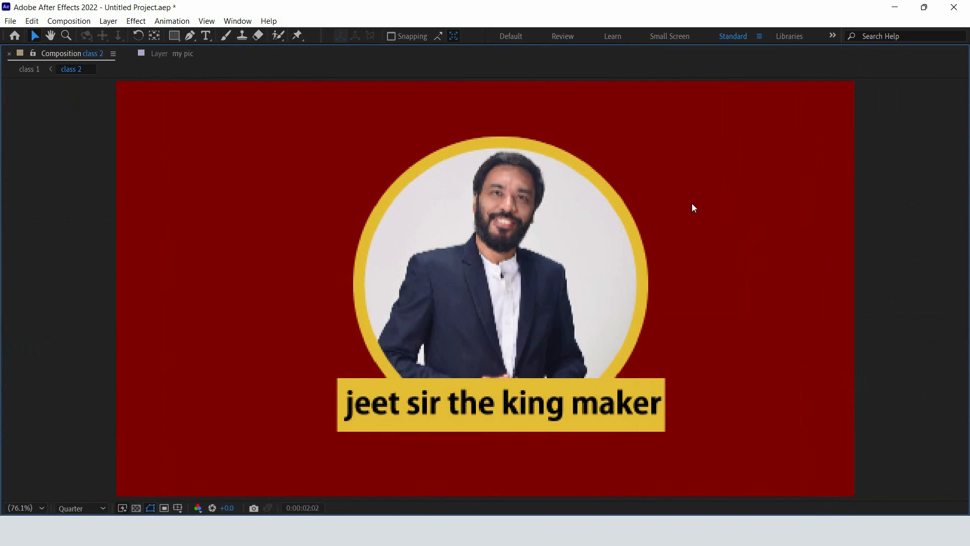
pyautogui.press('`')
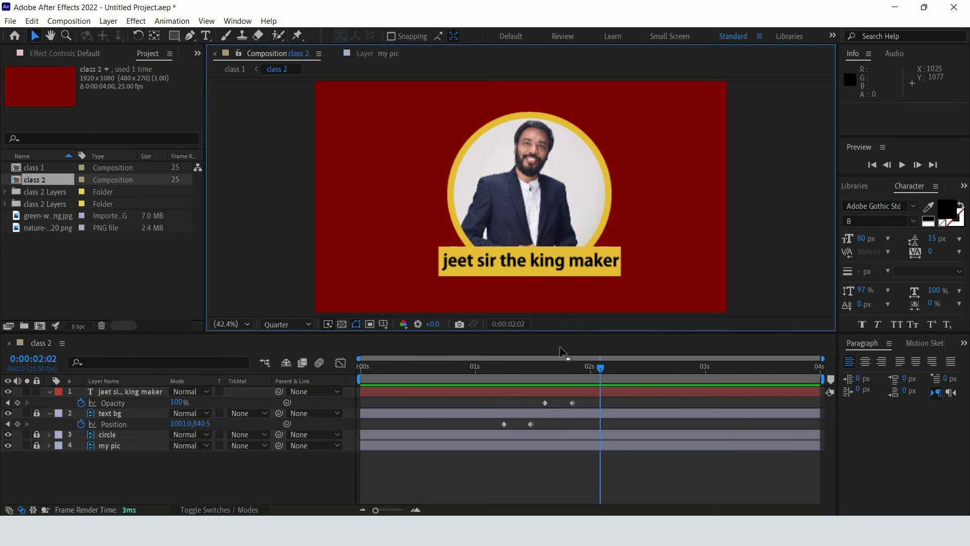
pyautogui.moveTo(602, 368); pyautogui.dragTo(591, 412)
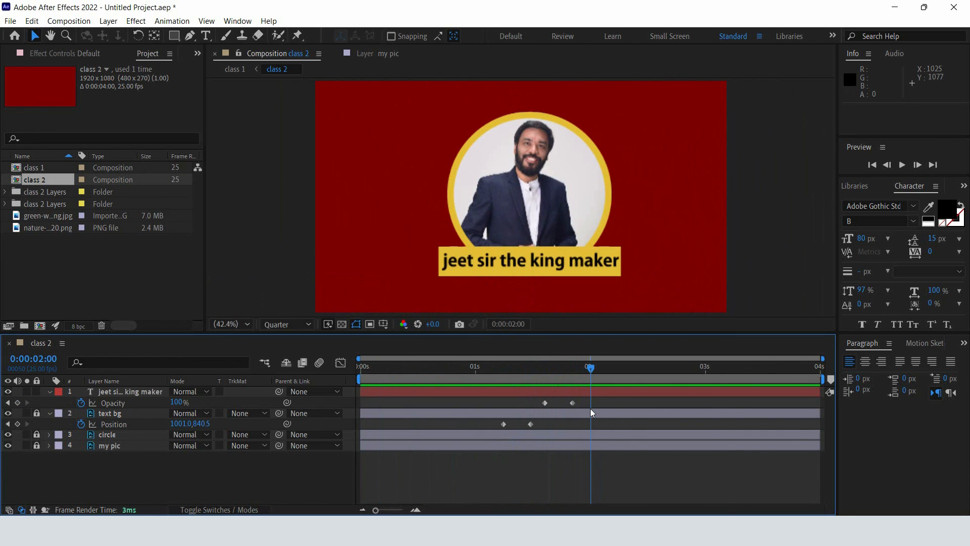